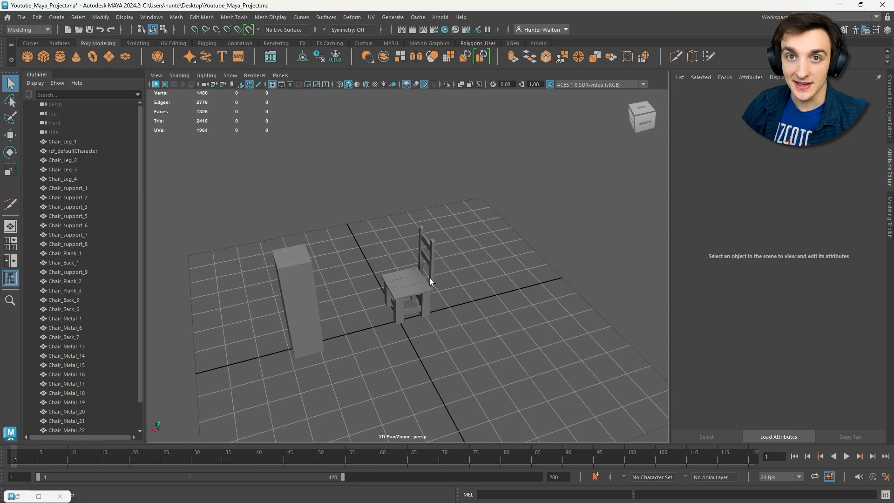
{"action": "scroll", "coordinate": [423, 272], "scroll_direction": "up", "scroll_amount": 5}
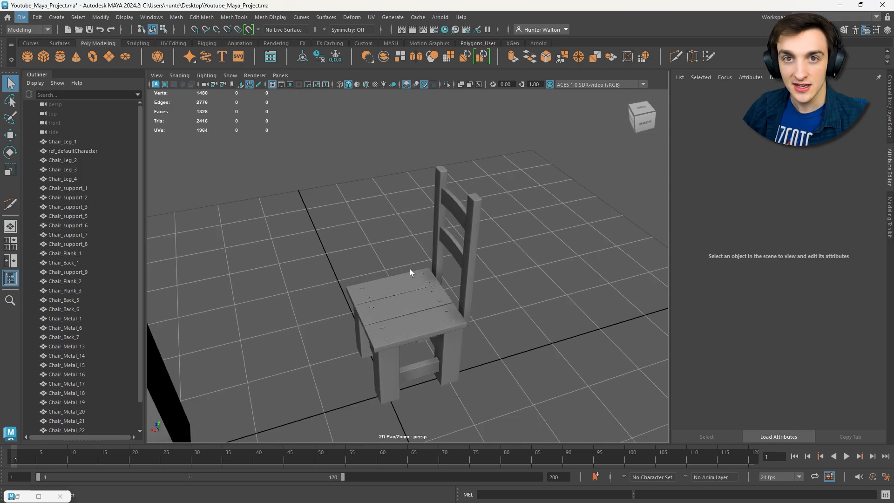
{"action": "left_click_drag", "start_coordinate": [414, 270], "coordinate": [536, 281], "text": "alt"}
{"action": "scroll", "coordinate": [440, 272], "scroll_direction": "down", "scroll_amount": 5}
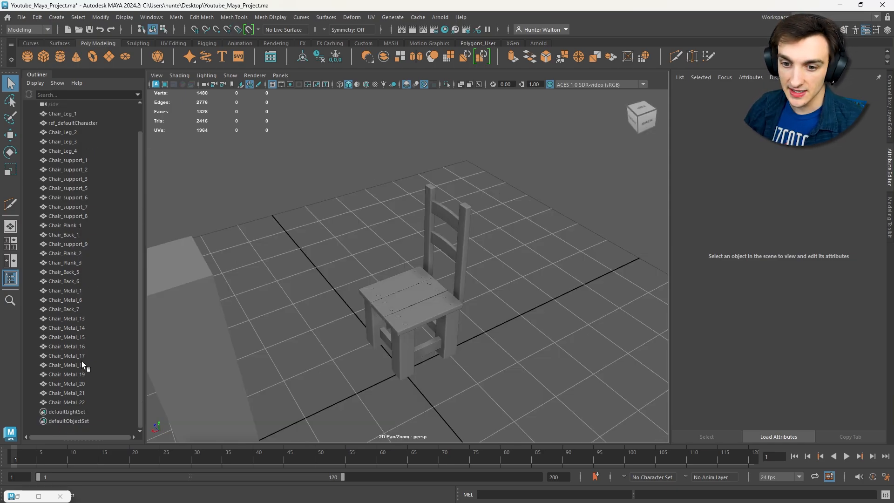
{"action": "scroll", "coordinate": [60, 258], "scroll_direction": "down", "scroll_amount": 2}
{"action": "left_click_drag", "start_coordinate": [373, 245], "coordinate": [326, 244], "text": "alt"}
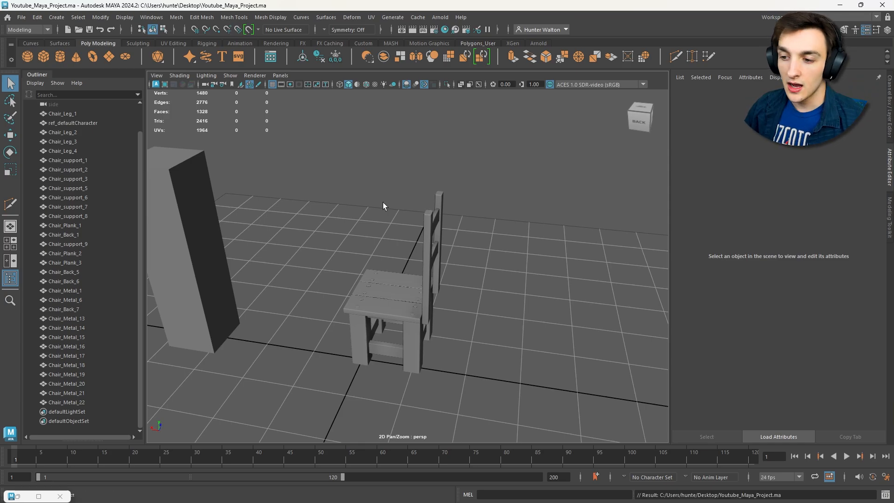
- Select all the chair parts and combine them into a single mesh
{"action": "left_click_drag", "start_coordinate": [383, 203], "coordinate": [522, 363], "text": "alt"}
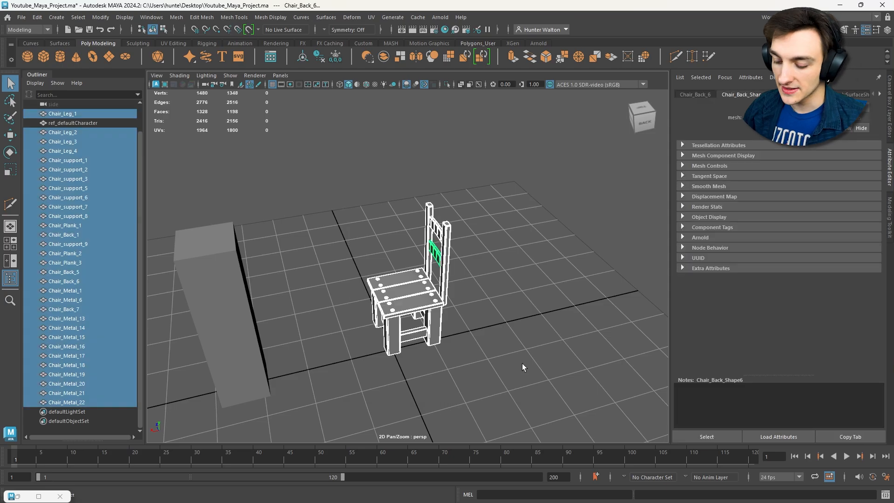
{"action": "left_click", "coordinate": [176, 18]}
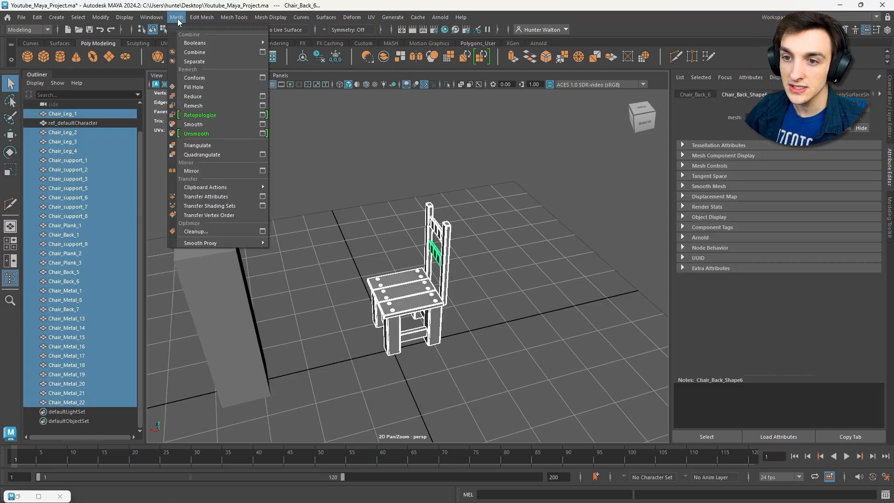
{"action": "left_click", "coordinate": [205, 52]}
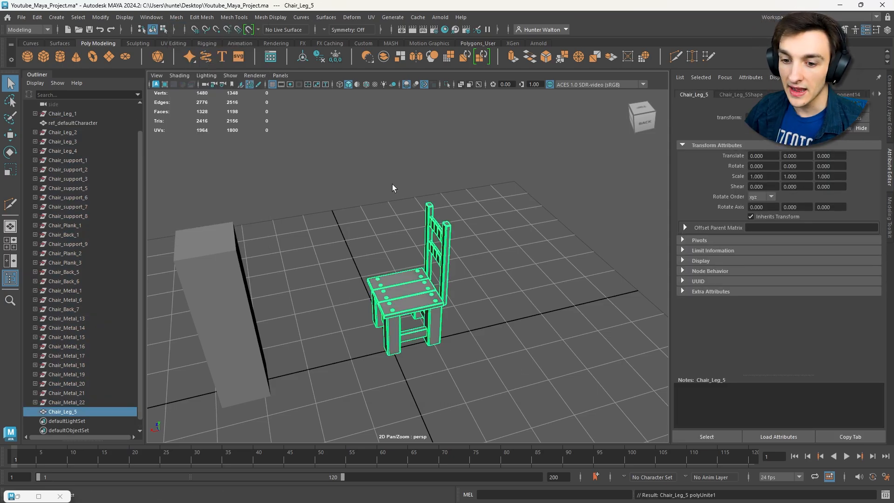
{"action": "left_click_drag", "start_coordinate": [392, 183], "coordinate": [443, 197], "text": "alt"}
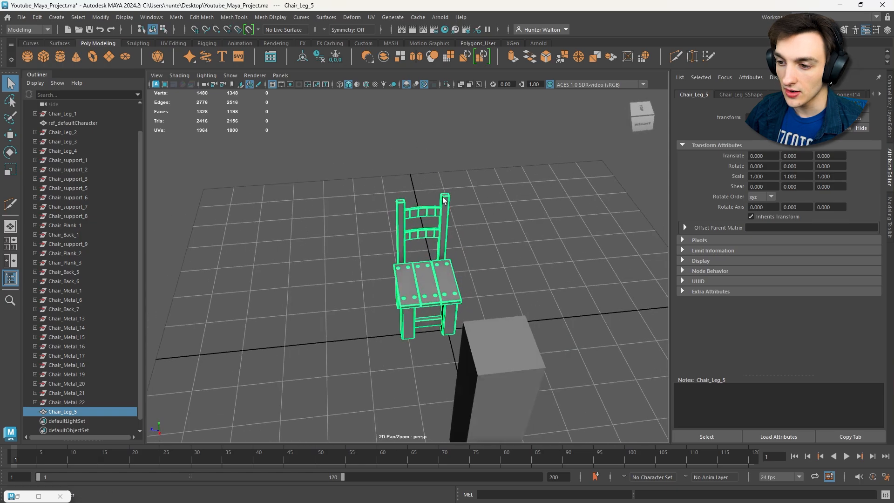
- Try moving the combined chair as one object and undo the moves
{"action": "left_click", "coordinate": [522, 219]}
{"action": "left_click_drag", "start_coordinate": [552, 247], "coordinate": [458, 232], "text": "alt"}
{"action": "left_click", "coordinate": [420, 301]}
{"action": "key", "text": "w"}
{"action": "left_click_drag", "start_coordinate": [415, 260], "coordinate": [423, 230]}
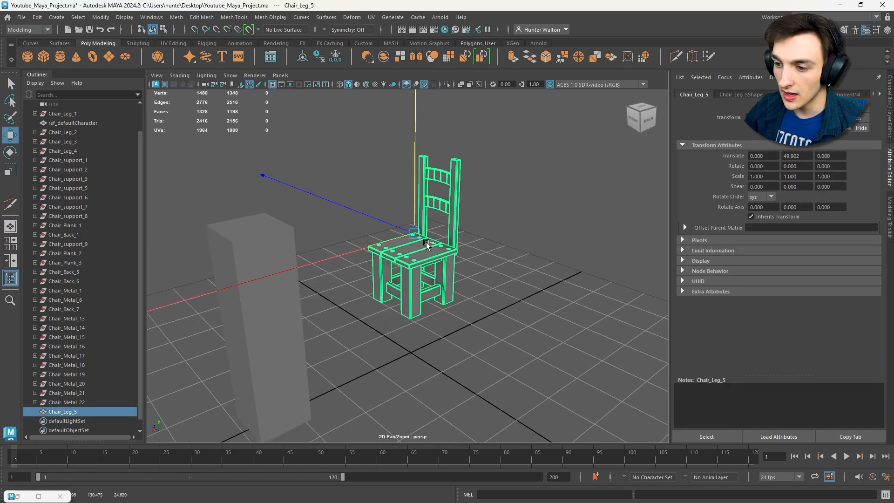
{"action": "key", "text": "ctrl+z"}
{"action": "left_click_drag", "start_coordinate": [391, 262], "coordinate": [369, 259]}
{"action": "key", "text": "ctrl+z"}
- Separate the combined chair mesh into individual pieces and select parts of the backrest and seat
{"action": "scroll", "coordinate": [511, 240], "scroll_direction": "up", "scroll_amount": 4}
{"action": "left_click_drag", "start_coordinate": [513, 241], "coordinate": [617, 235], "text": "alt"}
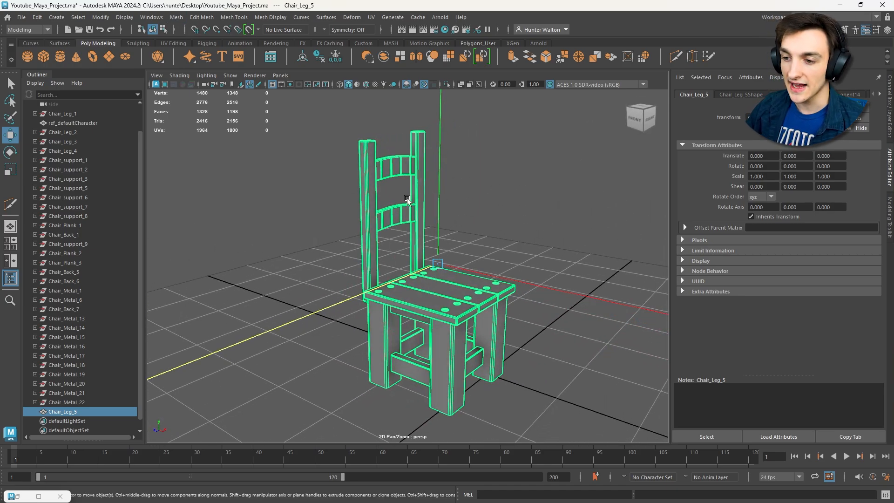
{"action": "left_click", "coordinate": [176, 18]}
{"action": "left_click", "coordinate": [206, 62]}
{"action": "left_click", "coordinate": [386, 174]}
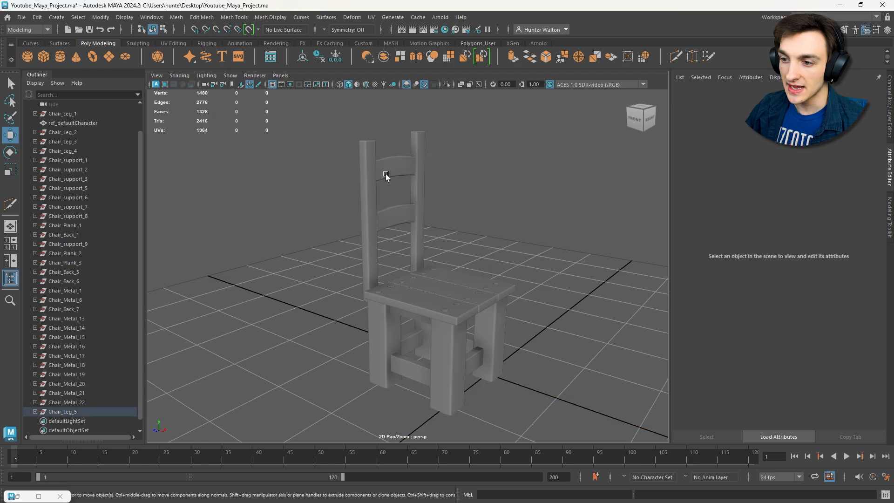
{"action": "left_click", "coordinate": [386, 175]}
{"action": "left_click", "coordinate": [366, 199]}
{"action": "left_click", "coordinate": [394, 221]}
{"action": "left_click", "coordinate": [419, 292]}
- Move the chair to about X -259, Z 234, and group all the chair nodes under the name "Chair"
{"action": "left_click_drag", "start_coordinate": [279, 208], "coordinate": [447, 187]}
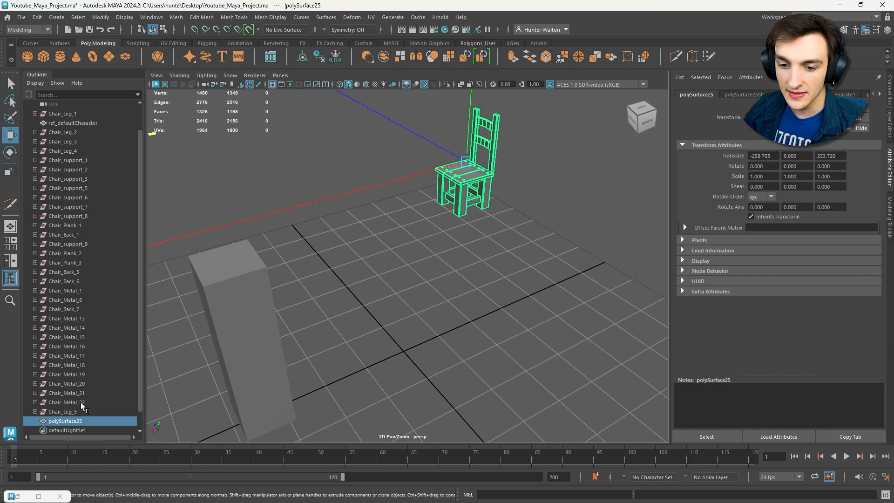
{"action": "scroll", "coordinate": [98, 242], "scroll_direction": "up", "scroll_amount": 2}
{"action": "left_click", "coordinate": [66, 141]}
{"action": "left_click", "coordinate": [68, 160]}
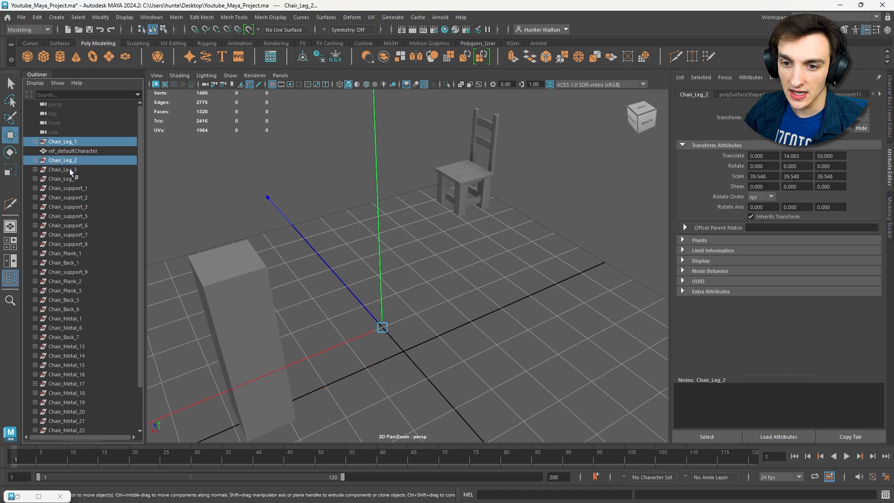
{"action": "scroll", "coordinate": [91, 406], "scroll_direction": "down", "scroll_amount": 3}
{"action": "left_click", "coordinate": [76, 402], "text": "shift"}
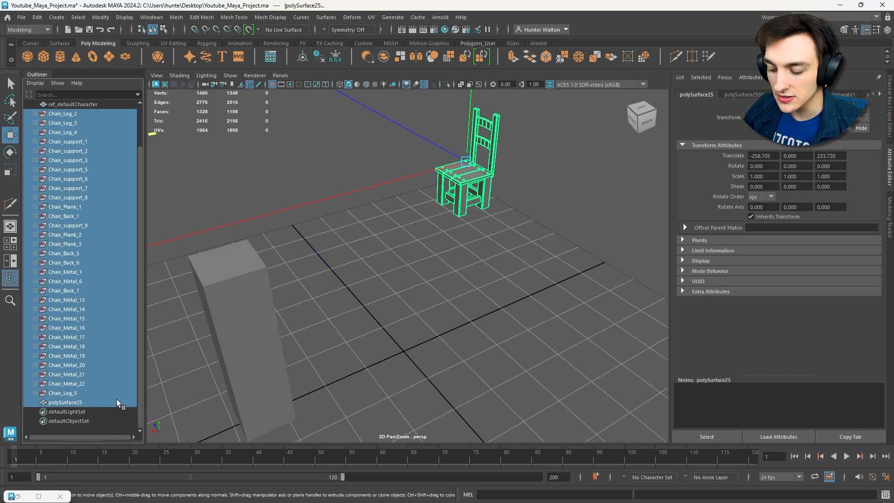
{"action": "key", "text": "ctrl+g"}
{"action": "double_click", "coordinate": [60, 151]}
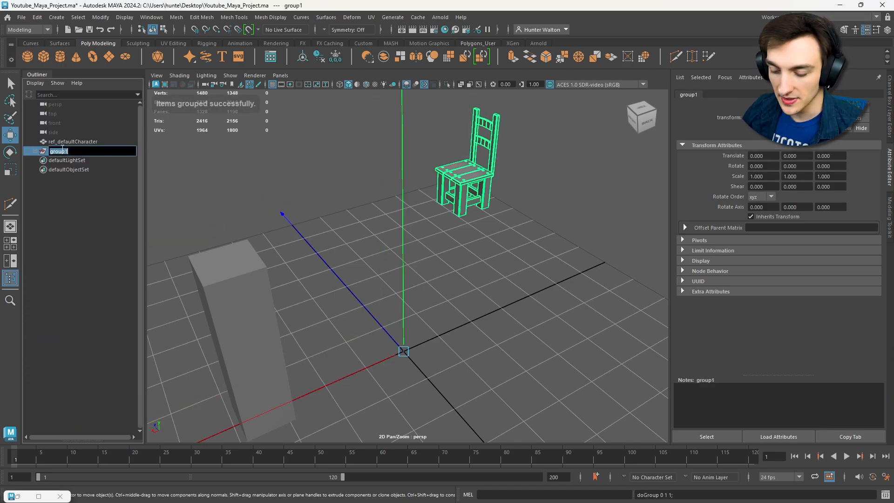
{"action": "type", "text": "Chair"}
{"action": "key", "text": "Return"}
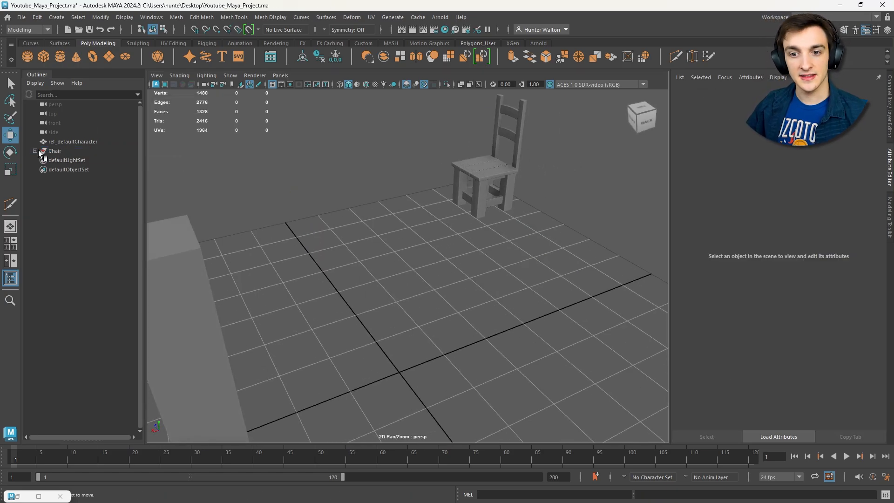
- Examine the nodes inside the Chair group and inspect the chair model up close
{"action": "left_click", "coordinate": [35, 150]}
{"action": "scroll", "coordinate": [58, 176], "scroll_direction": "down", "scroll_amount": 2}
{"action": "scroll", "coordinate": [47, 213], "scroll_direction": "up", "scroll_amount": 2}
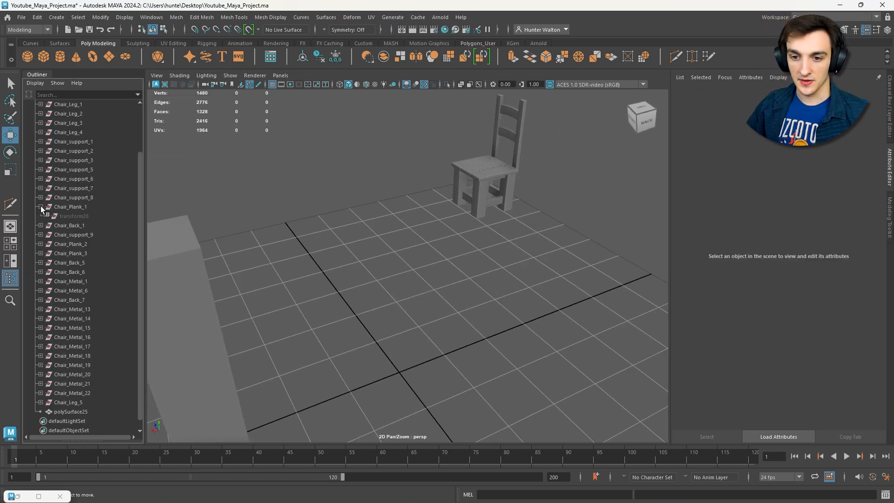
{"action": "left_click", "coordinate": [35, 150]}
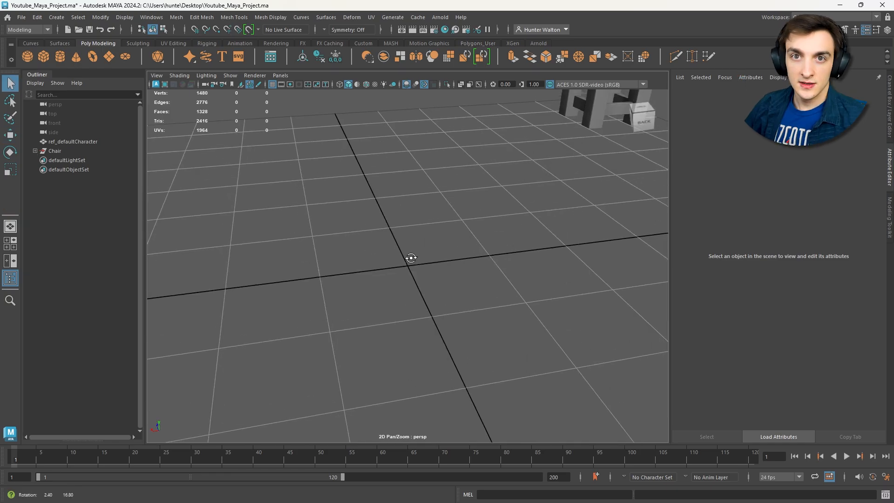
{"action": "left_click_drag", "start_coordinate": [413, 257], "coordinate": [412, 256], "text": "alt"}
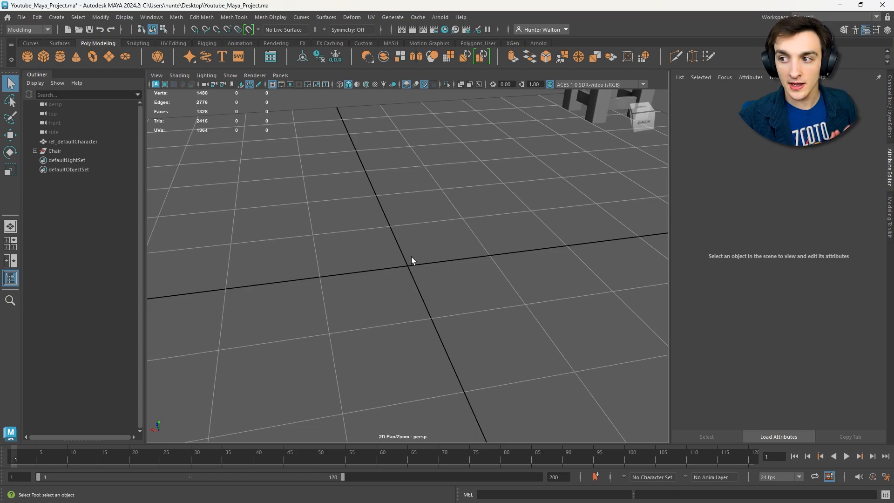
{"action": "scroll", "coordinate": [503, 220], "scroll_direction": "down", "scroll_amount": 5}
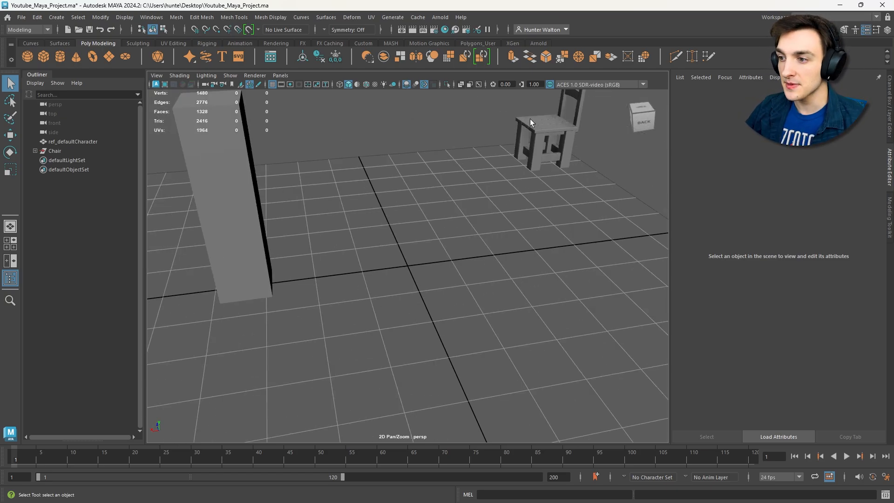
{"action": "left_click", "coordinate": [530, 119]}
{"action": "key", "text": "f"}
{"action": "left_click_drag", "start_coordinate": [494, 191], "coordinate": [564, 205], "text": "alt"}
{"action": "left_click", "coordinate": [548, 234]}
{"action": "left_click_drag", "start_coordinate": [498, 233], "coordinate": [419, 237], "text": "alt"}
{"action": "key", "text": "f"}
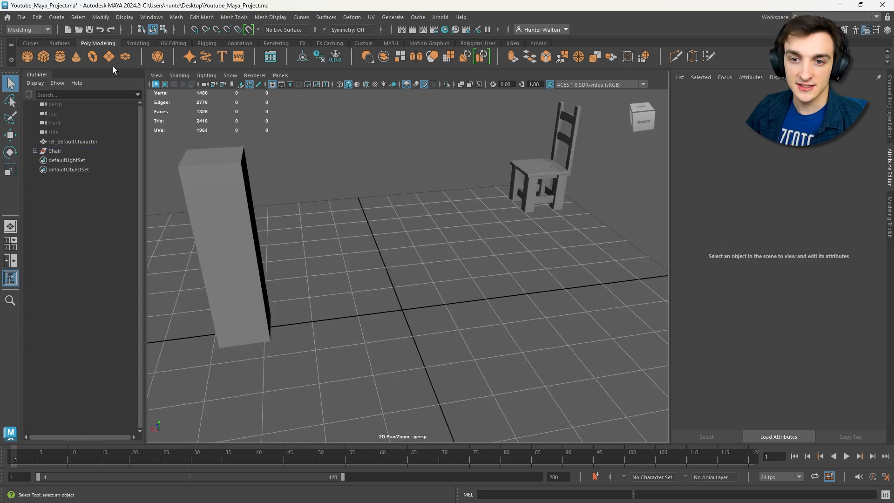
- Create a polygon cube at the origin and enlarge it along X and Z into a flat slab
{"action": "left_click", "coordinate": [48, 57]}
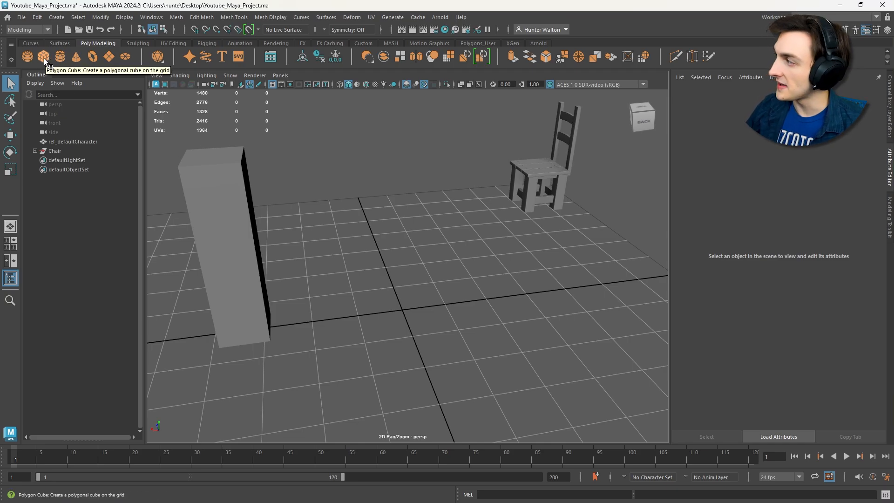
{"action": "left_click", "coordinate": [44, 58]}
{"action": "key", "text": "f"}
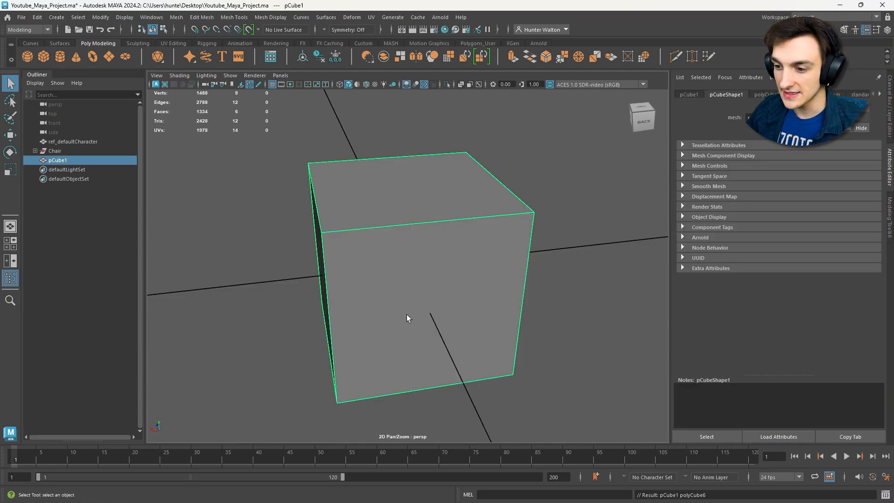
{"action": "scroll", "coordinate": [419, 269], "scroll_direction": "down", "scroll_amount": 10}
{"action": "key", "text": "r"}
{"action": "left_click_drag", "start_coordinate": [408, 266], "coordinate": [441, 333]}
{"action": "scroll", "coordinate": [286, 224], "scroll_direction": "down", "scroll_amount": 5}
{"action": "left_click_drag", "start_coordinate": [379, 236], "coordinate": [348, 220], "text": "alt"}
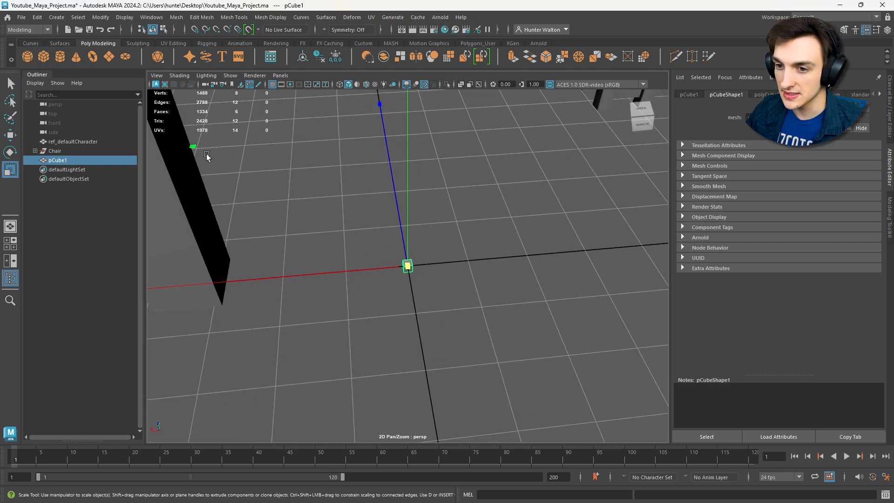
{"action": "left_click_drag", "start_coordinate": [193, 146], "coordinate": [74, 103]}
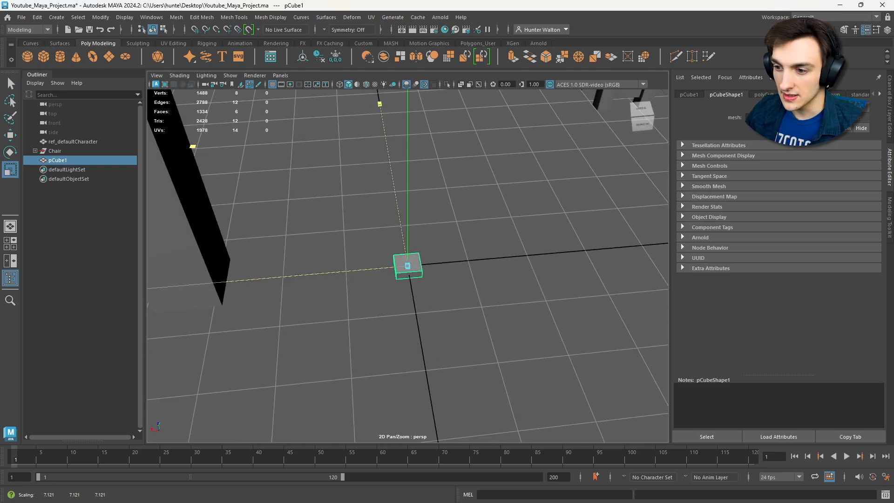
- Thicken the flat slab at the origin along Y
{"action": "left_click_drag", "start_coordinate": [402, 230], "coordinate": [398, 205]}
{"action": "key", "text": "f"}
{"action": "left_click_drag", "start_coordinate": [458, 319], "coordinate": [495, 270], "text": "alt"}
{"action": "scroll", "coordinate": [556, 291], "scroll_direction": "down", "scroll_amount": 5}
{"action": "left_click_drag", "start_coordinate": [408, 230], "coordinate": [408, 222]}
{"action": "left_click_drag", "start_coordinate": [542, 233], "coordinate": [455, 249], "text": "alt"}
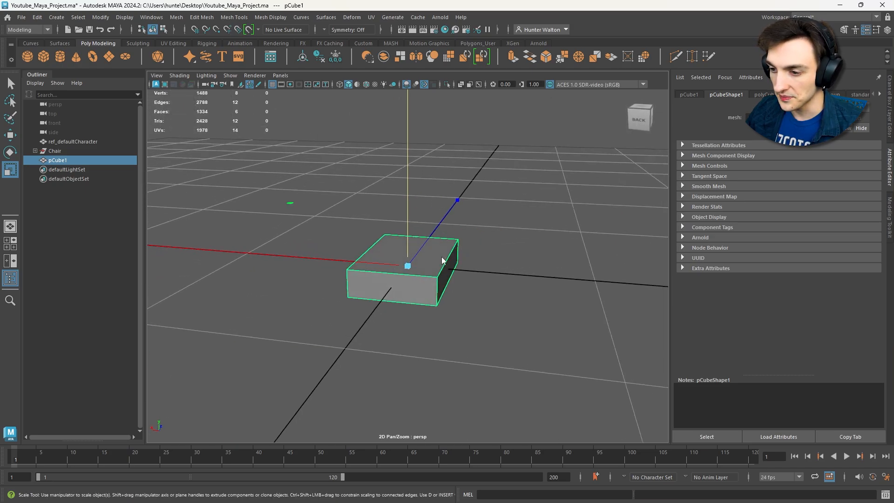
- Bevel the upper and lower edges of one side of the slab with fraction 0.9 and 3 segments
{"action": "right_click_drag", "start_coordinate": [444, 259], "coordinate": [445, 220]}
{"action": "left_click_drag", "start_coordinate": [438, 227], "coordinate": [416, 279], "text": "alt"}
{"action": "left_click", "coordinate": [416, 278]}
{"action": "key", "text": "ctrl+b"}
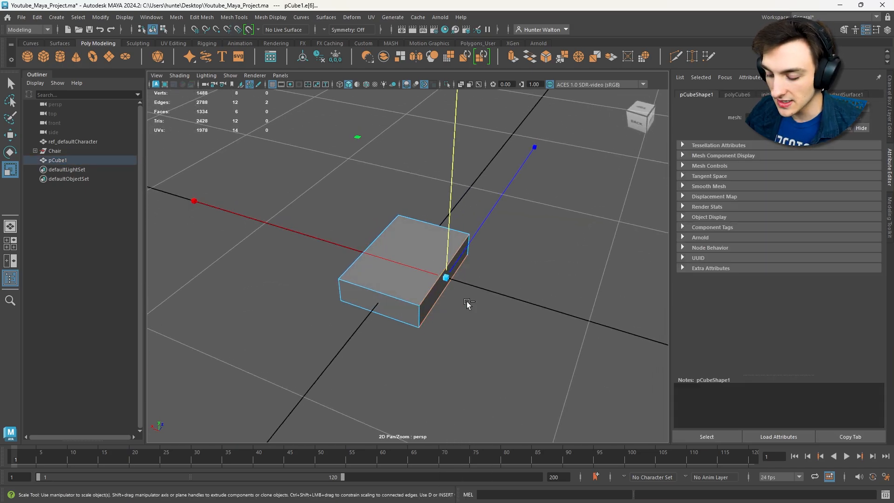
{"action": "scroll", "coordinate": [482, 310], "scroll_direction": "up", "scroll_amount": 5}
{"action": "left_click_drag", "start_coordinate": [483, 310], "coordinate": [594, 278], "text": "alt"}
{"action": "scroll", "coordinate": [530, 274], "scroll_direction": "down", "scroll_amount": 2}
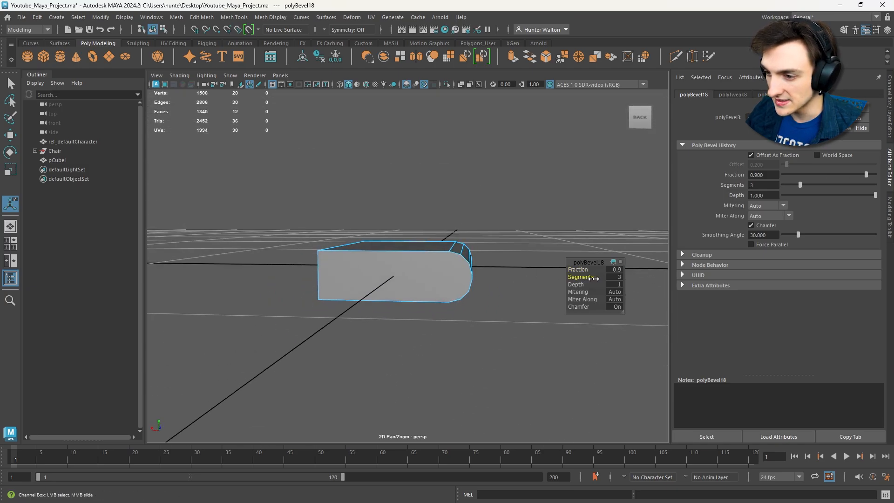
- Examine the beveled slab by selecting its side faces around the rounded edge, and clear the selection
{"action": "left_click_drag", "start_coordinate": [543, 266], "coordinate": [549, 272], "text": "alt"}
{"action": "right_click_drag", "start_coordinate": [507, 235], "coordinate": [507, 268]}
{"action": "left_click", "coordinate": [412, 270]}
{"action": "left_click_drag", "start_coordinate": [412, 269], "coordinate": [499, 275], "text": "alt"}
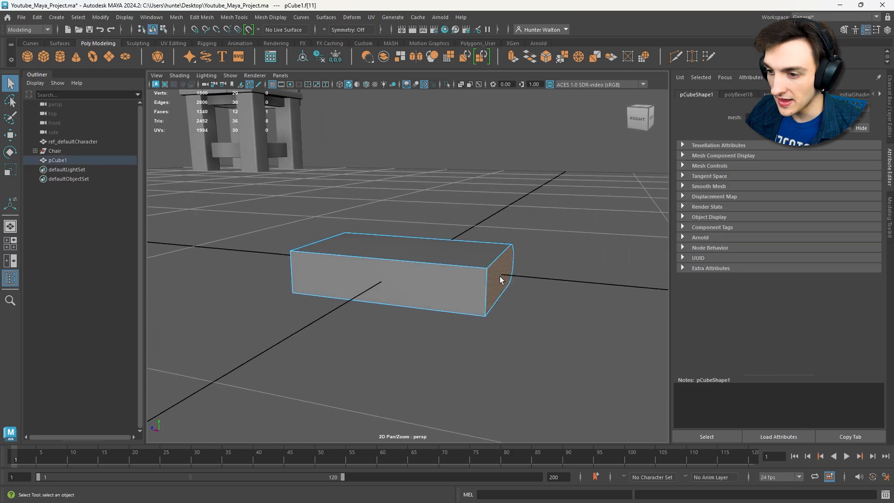
{"action": "left_click", "coordinate": [395, 284], "text": "shift"}
{"action": "left_click_drag", "start_coordinate": [396, 284], "coordinate": [514, 276], "text": "alt"}
{"action": "left_click", "coordinate": [382, 289], "text": "shift"}
{"action": "left_click_drag", "start_coordinate": [558, 246], "coordinate": [426, 230], "text": "alt"}
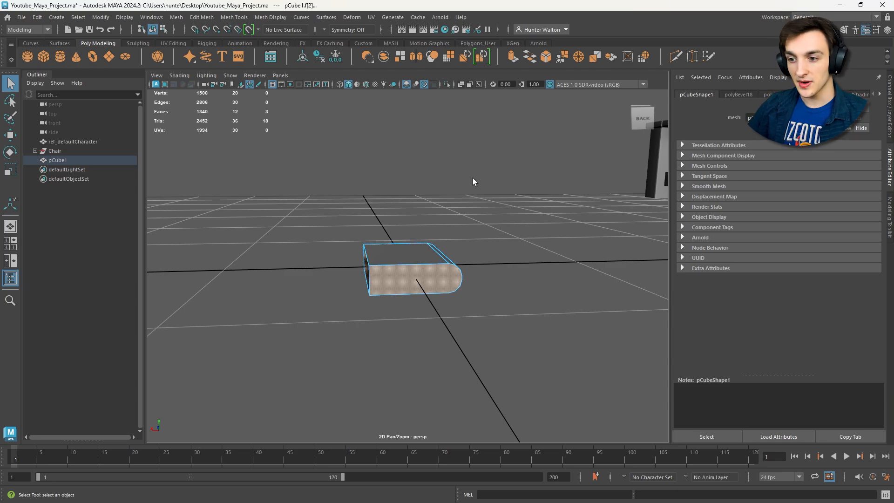
{"action": "scroll", "coordinate": [550, 234], "scroll_direction": "down", "scroll_amount": 6}
{"action": "left_click", "coordinate": [523, 237]}
{"action": "scroll", "coordinate": [513, 236], "scroll_direction": "down", "scroll_amount": 6}
{"action": "left_click_drag", "start_coordinate": [512, 235], "coordinate": [484, 262], "text": "alt"}
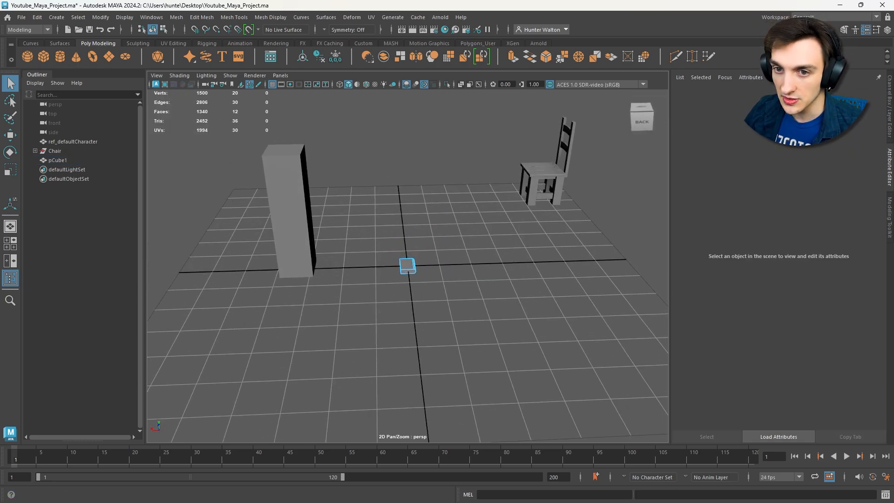
{"action": "left_click", "coordinate": [50, 58]}
{"action": "key", "text": "r"}
{"action": "left_click_drag", "start_coordinate": [408, 266], "coordinate": [517, 313]}
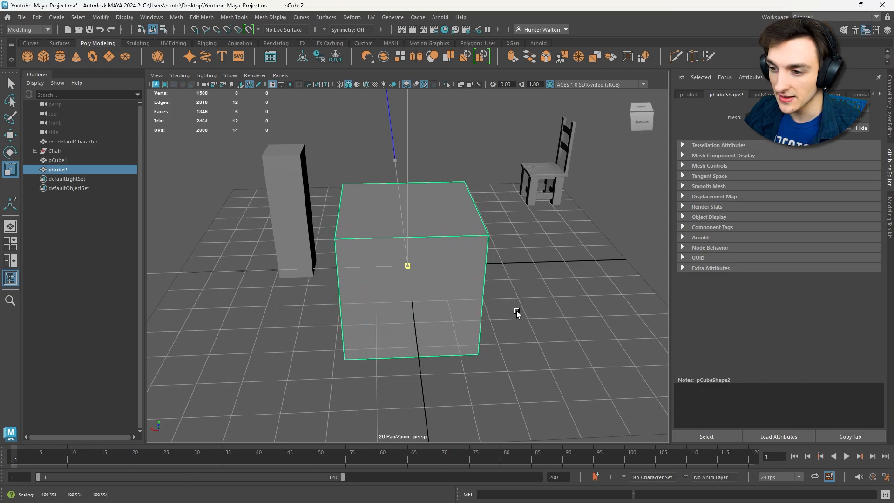
{"action": "key", "text": "Delete"}
- Create a polygon sphere at the origin and scale it up uniformly until it is taller than the reference block
{"action": "left_click", "coordinate": [30, 57]}
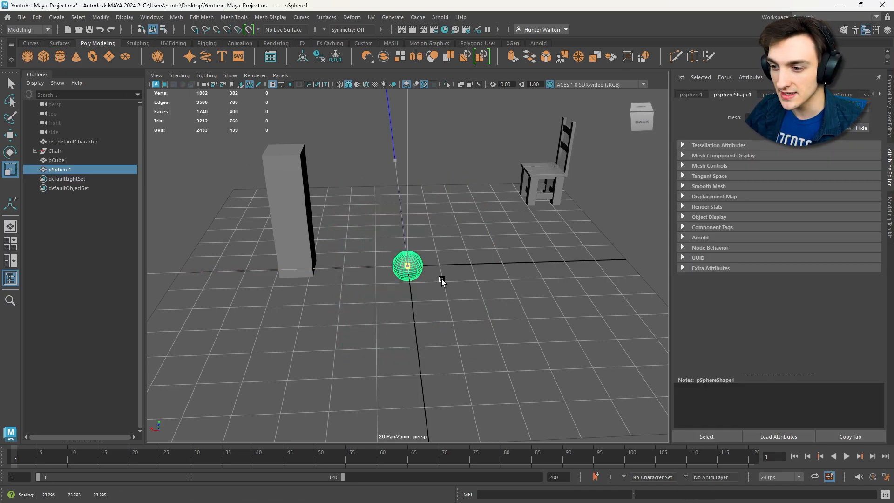
{"action": "left_click_drag", "start_coordinate": [408, 266], "coordinate": [587, 321]}
{"action": "left_click", "coordinate": [575, 309]}
{"action": "scroll", "coordinate": [549, 279], "scroll_direction": "down", "scroll_amount": 5}
{"action": "left_click_drag", "start_coordinate": [347, 243], "coordinate": [386, 260], "text": "alt"}
{"action": "scroll", "coordinate": [389, 260], "scroll_direction": "up", "scroll_amount": 7}
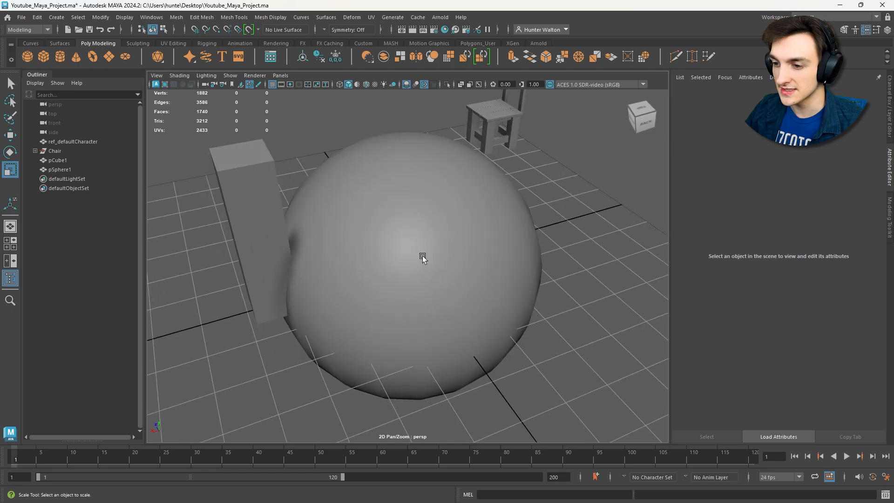
- Select a patch of nine faces on the sphere's upper side and extrude it outward by about 128 units
{"action": "left_click", "coordinate": [423, 255]}
{"action": "right_click_drag", "start_coordinate": [424, 237], "coordinate": [427, 262]}
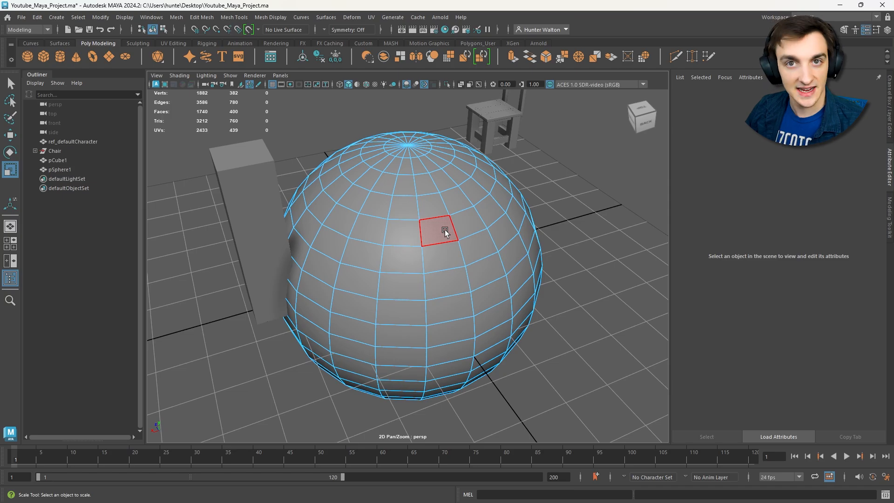
{"action": "mouse_move", "coordinate": [445, 230]}
{"action": "left_mouse_down", "text": "shift"}
{"action": "mouse_move", "coordinate": [412, 266]}
{"action": "mouse_move", "coordinate": [438, 264]}
{"action": "mouse_move", "coordinate": [481, 238]}
{"action": "mouse_move", "coordinate": [457, 267]}
{"action": "mouse_move", "coordinate": [496, 235]}
{"action": "mouse_move", "coordinate": [614, 187]}
{"action": "mouse_move", "coordinate": [612, 239]}
{"action": "mouse_move", "coordinate": [407, 236]}
{"action": "left_mouse_up", "text": "shift"}
{"action": "key", "text": "ctrl+e"}
{"action": "scroll", "coordinate": [605, 241], "scroll_direction": "down", "scroll_amount": 6}
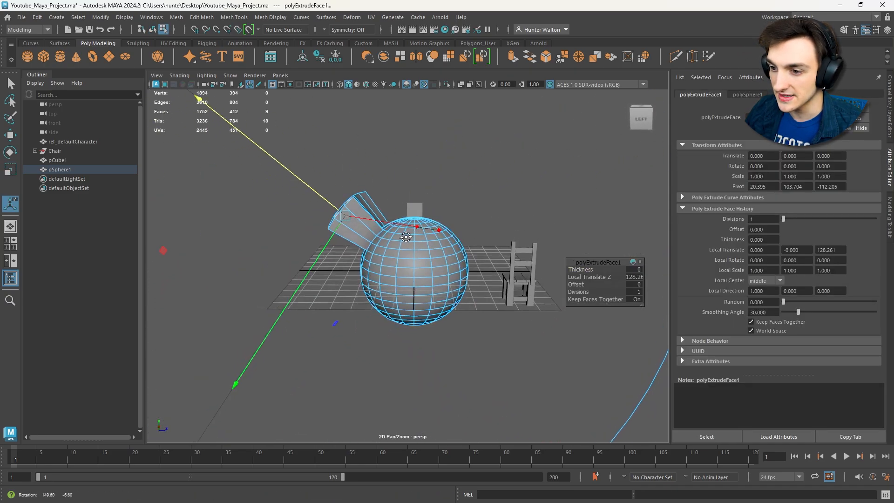
- Extrude one side face of the sphere's raised block outward by about 231 units and ready its end face for scaling
{"action": "key", "text": "q"}
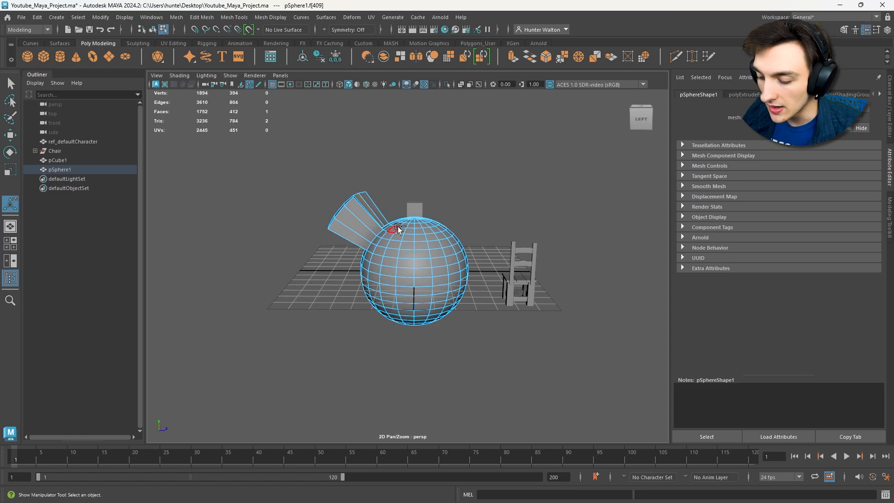
{"action": "key", "text": "ctrl+e"}
{"action": "left_click_drag", "start_coordinate": [406, 179], "coordinate": [479, 130]}
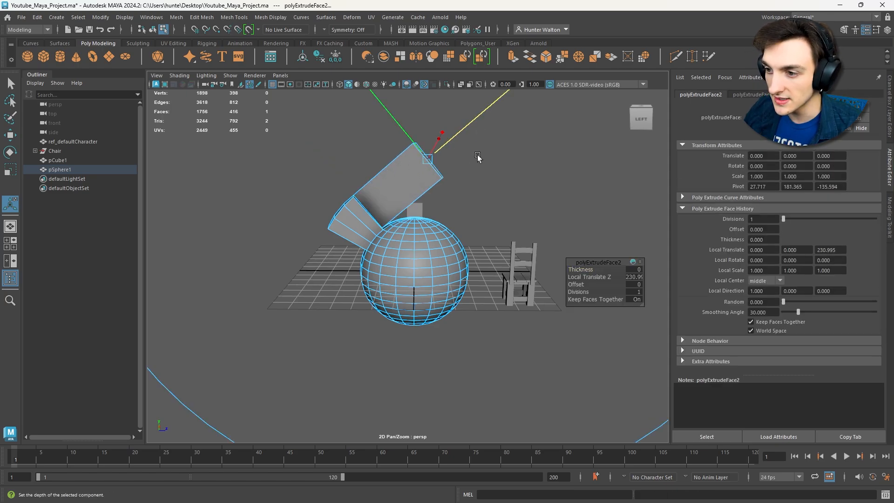
{"action": "left_click", "coordinate": [434, 177]}
{"action": "left_click_drag", "start_coordinate": [433, 172], "coordinate": [145, 115], "text": "alt"}
{"action": "left_click", "coordinate": [431, 168]}
{"action": "key", "text": "r"}
{"action": "left_click_drag", "start_coordinate": [479, 245], "coordinate": [375, 233], "text": "alt"}
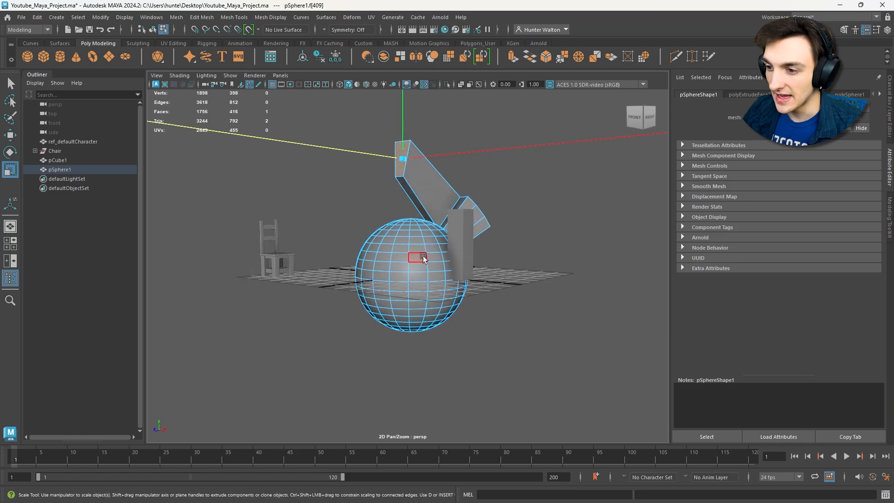
- Extrude a single face on the sphere's side outward below the large projection, and delete the whole sphere
{"action": "right_click_drag", "start_coordinate": [421, 257], "coordinate": [508, 261], "text": "alt"}
{"action": "left_click_drag", "start_coordinate": [508, 261], "coordinate": [528, 297], "text": "alt"}
{"action": "left_click", "coordinate": [432, 246]}
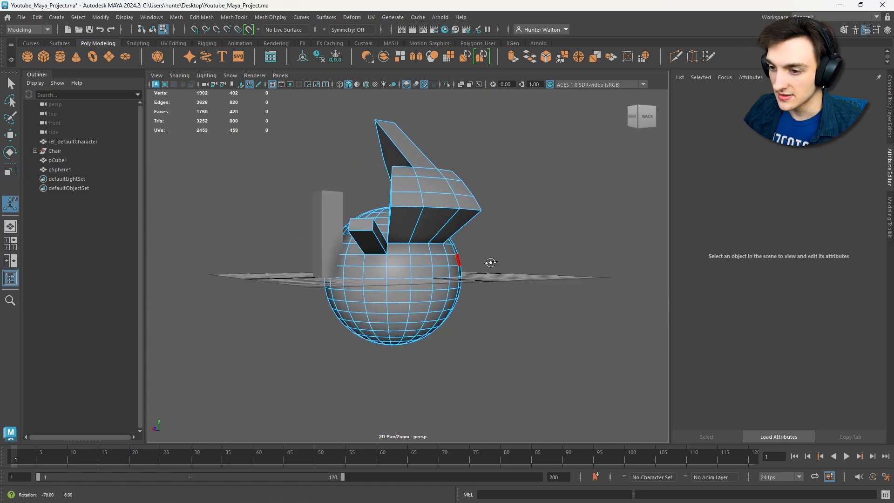
{"action": "left_click_drag", "start_coordinate": [490, 263], "coordinate": [531, 284], "text": "alt"}
{"action": "scroll", "coordinate": [446, 253], "scroll_direction": "up", "scroll_amount": 5}
{"action": "left_click_drag", "start_coordinate": [446, 254], "coordinate": [471, 250], "text": "alt"}
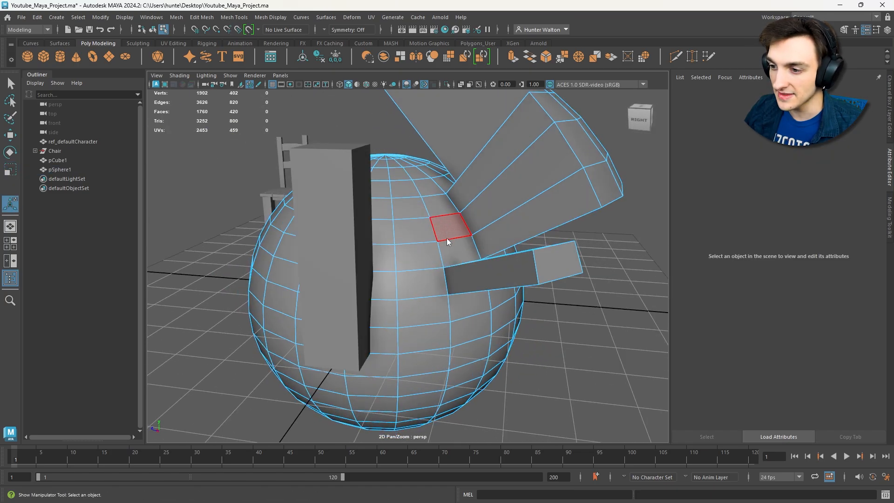
{"action": "right_click_drag", "start_coordinate": [446, 238], "coordinate": [482, 212]}
{"action": "key", "text": "Delete"}
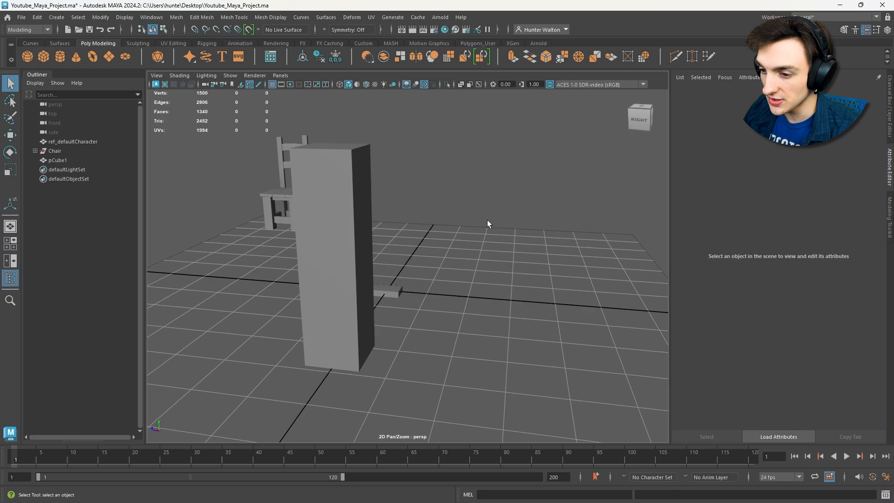
- Extrude the beveled slab's two round-cornered end faces and the flat side face between them with an offset of 0.6
{"action": "left_click", "coordinate": [399, 291]}
{"action": "key", "text": "f"}
{"action": "left_click_drag", "start_coordinate": [524, 270], "coordinate": [441, 247], "text": "alt"}
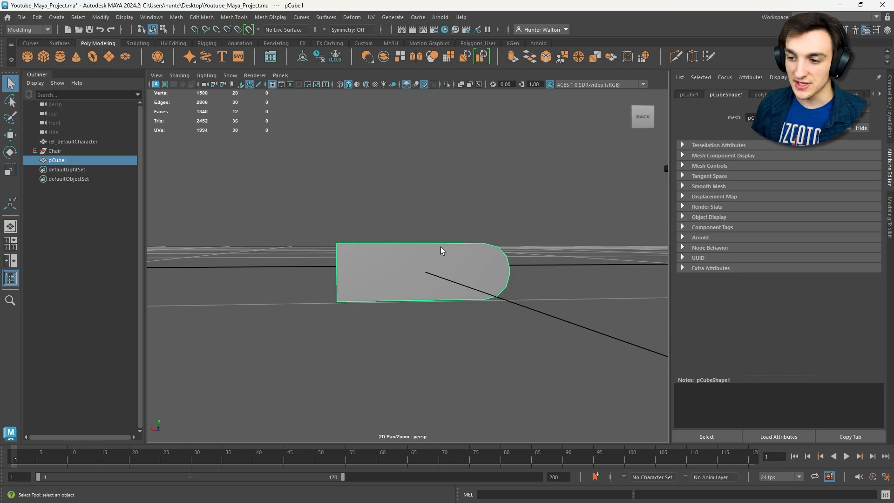
{"action": "right_click_drag", "start_coordinate": [438, 239], "coordinate": [437, 261]}
{"action": "left_click", "coordinate": [415, 264]}
{"action": "left_click_drag", "start_coordinate": [415, 264], "coordinate": [465, 255], "text": "alt"}
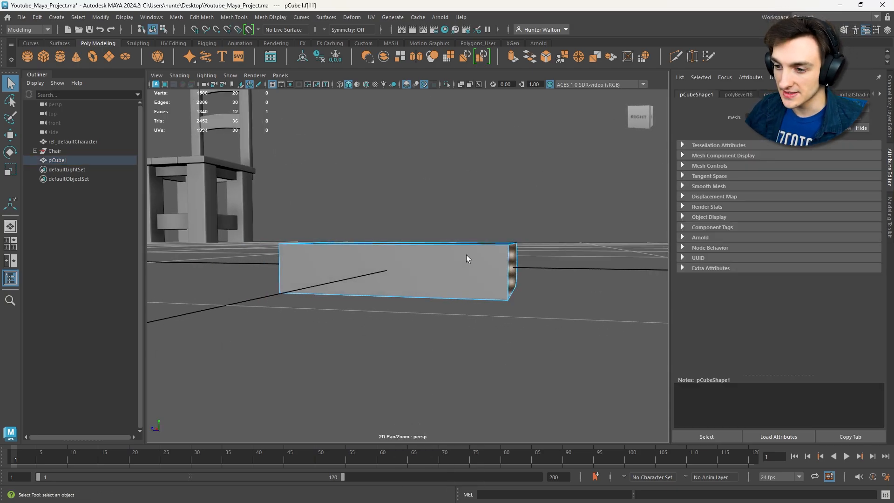
{"action": "left_click", "coordinate": [419, 262], "text": "shift"}
{"action": "left_click_drag", "start_coordinate": [364, 239], "coordinate": [462, 256], "text": "alt"}
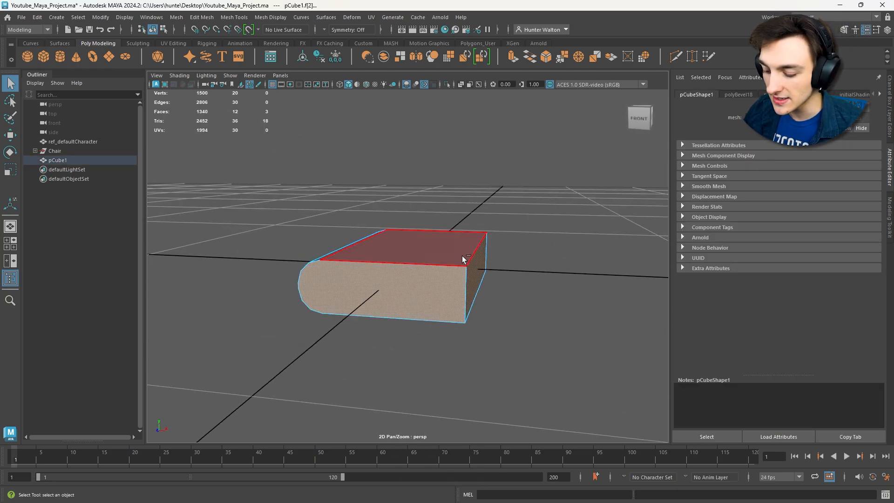
{"action": "key", "text": "ctrl+e"}
{"action": "left_click_drag", "start_coordinate": [524, 280], "coordinate": [560, 276], "text": "alt"}
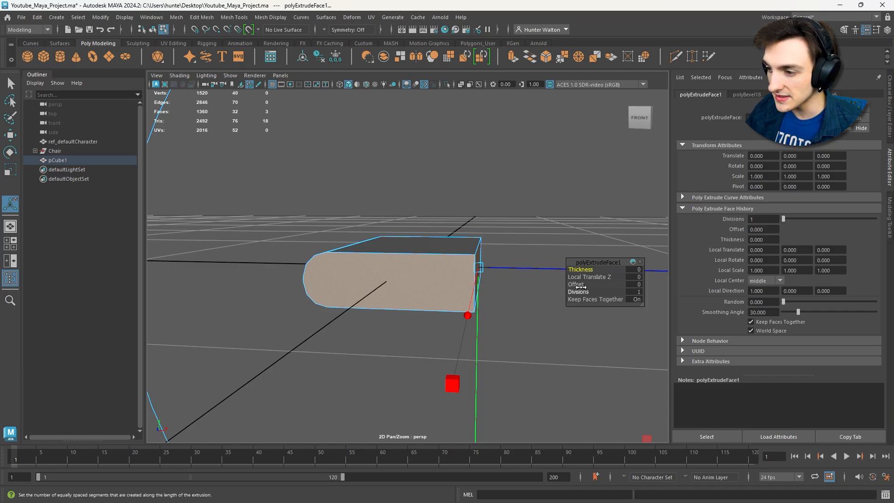
{"action": "left_click_drag", "start_coordinate": [581, 285], "coordinate": [586, 285]}
{"action": "left_click_drag", "start_coordinate": [424, 283], "coordinate": [311, 263], "text": "alt"}
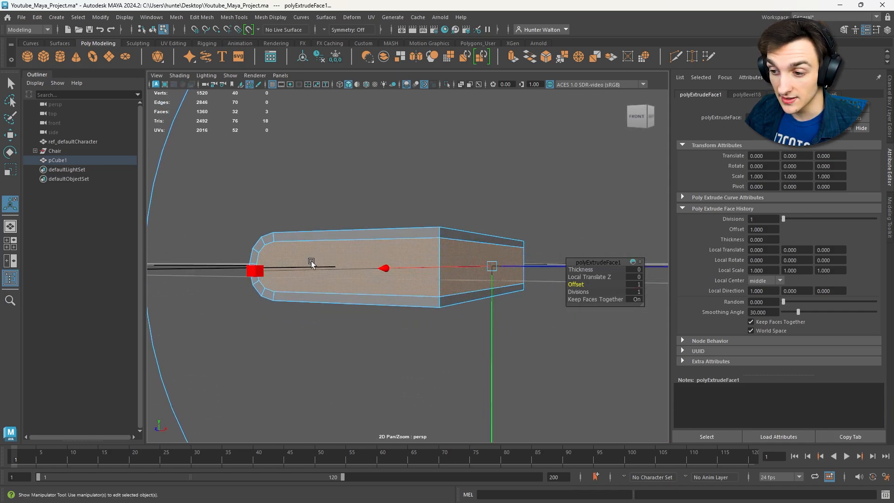
{"action": "left_click_drag", "start_coordinate": [583, 285], "coordinate": [580, 285]}
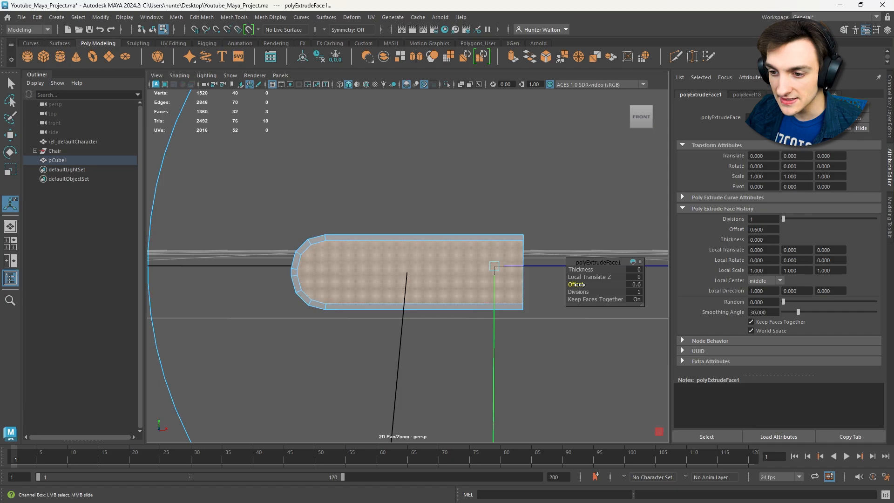
{"action": "left_click_drag", "start_coordinate": [557, 218], "coordinate": [379, 202], "text": "alt"}
{"action": "left_click", "coordinate": [383, 208]}
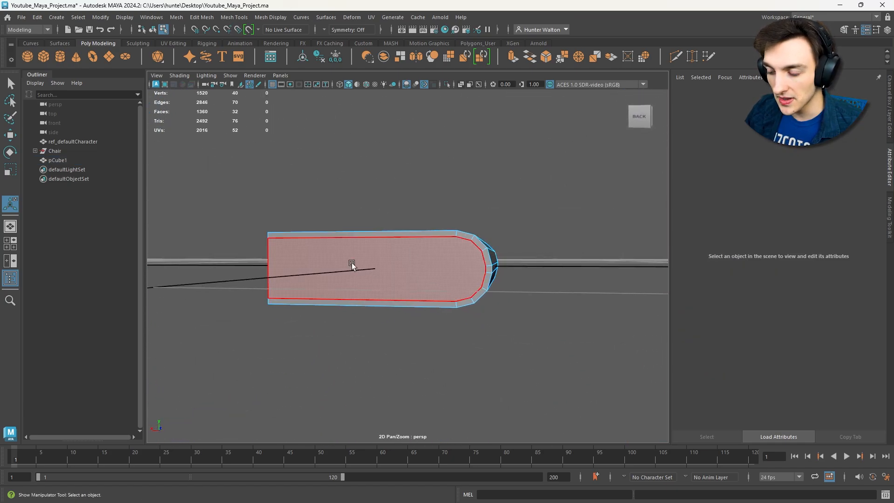
- Extrude the three connected inset faces of the slab inward with a Local Translate Z of -0.9
{"action": "left_click_drag", "start_coordinate": [253, 237], "coordinate": [486, 233], "text": "alt"}
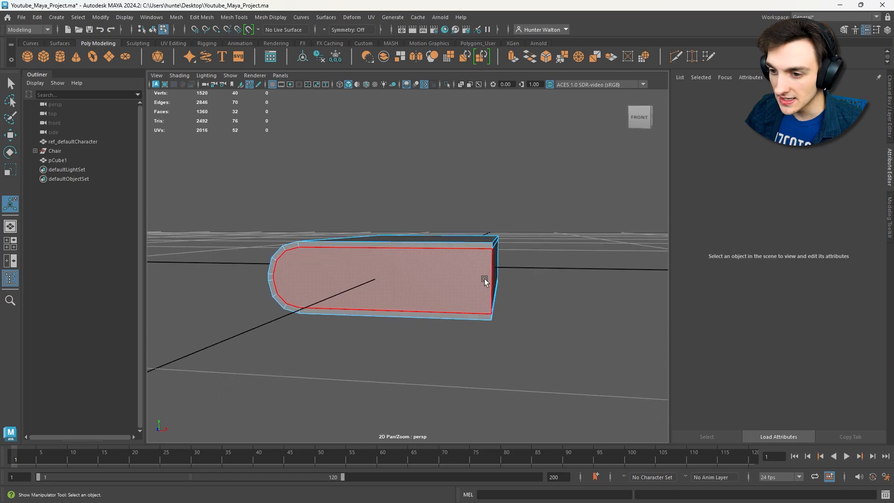
{"action": "left_click_drag", "start_coordinate": [446, 267], "coordinate": [471, 275], "text": "alt"}
{"action": "left_click", "coordinate": [468, 275]}
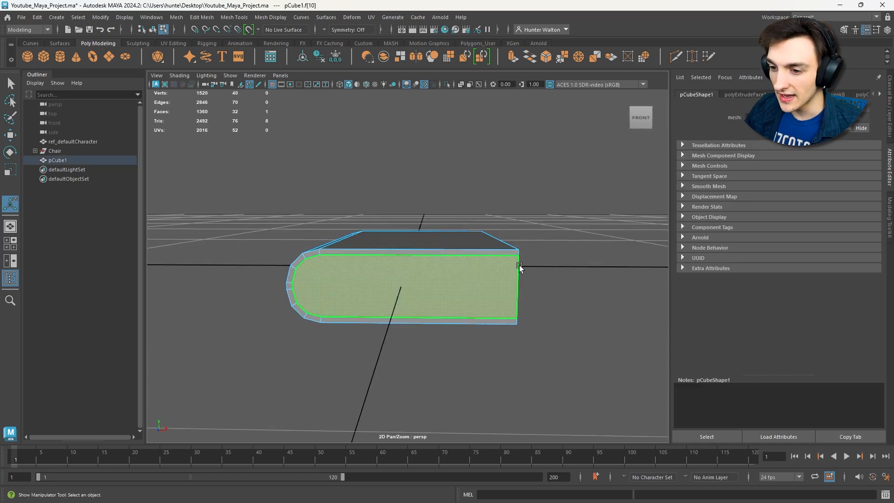
{"action": "left_click_drag", "start_coordinate": [468, 275], "coordinate": [485, 287], "text": "alt"}
{"action": "left_click", "coordinate": [484, 287], "text": "shift"}
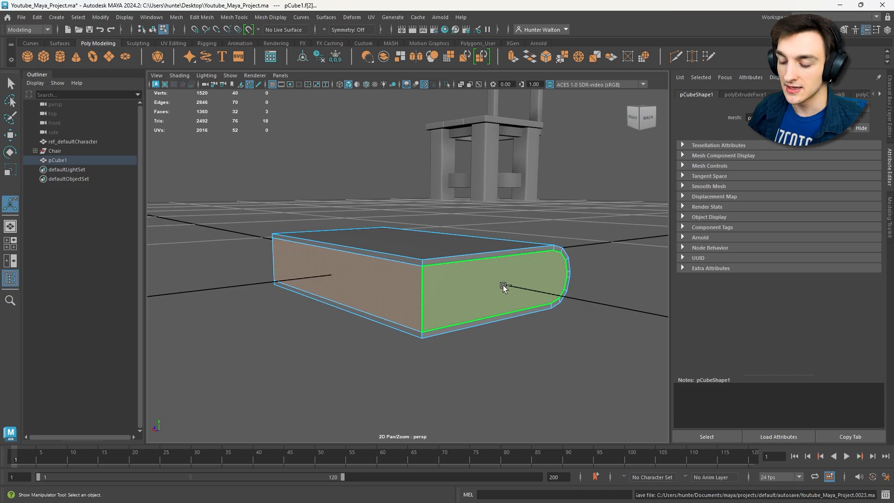
{"action": "key", "text": "ctrl+e"}
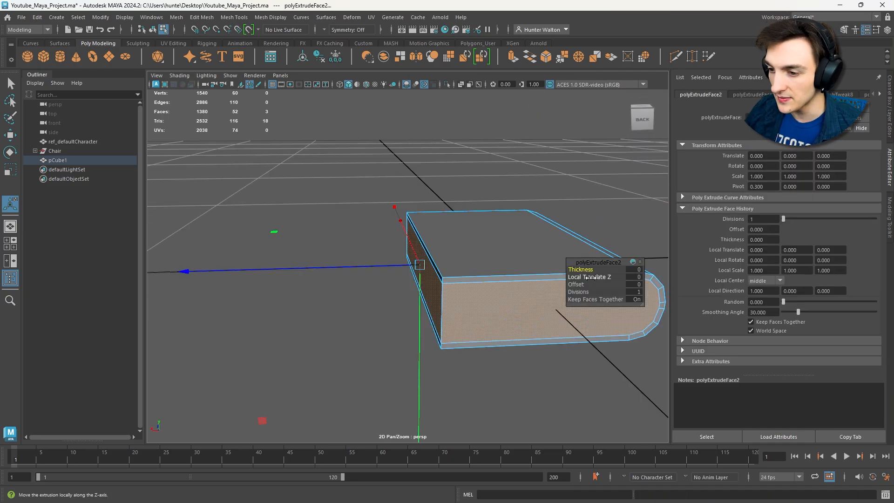
{"action": "left_click_drag", "start_coordinate": [590, 277], "coordinate": [586, 278]}
{"action": "left_click_drag", "start_coordinate": [524, 247], "coordinate": [713, 247], "text": "alt"}
{"action": "scroll", "coordinate": [512, 235], "scroll_direction": "up", "scroll_amount": 3}
{"action": "left_click_drag", "start_coordinate": [488, 231], "coordinate": [518, 227], "text": "alt"}
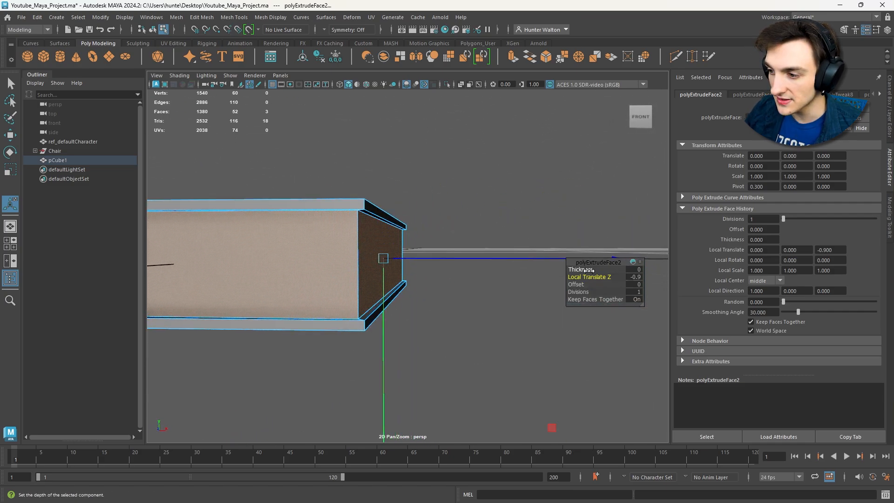
- Deepen the page-block extrusion to a Local Translate Z of -1.8 and return to object mode
{"action": "left_click_drag", "start_coordinate": [589, 277], "coordinate": [582, 277]}
{"action": "left_click_drag", "start_coordinate": [459, 242], "coordinate": [326, 219], "text": "alt"}
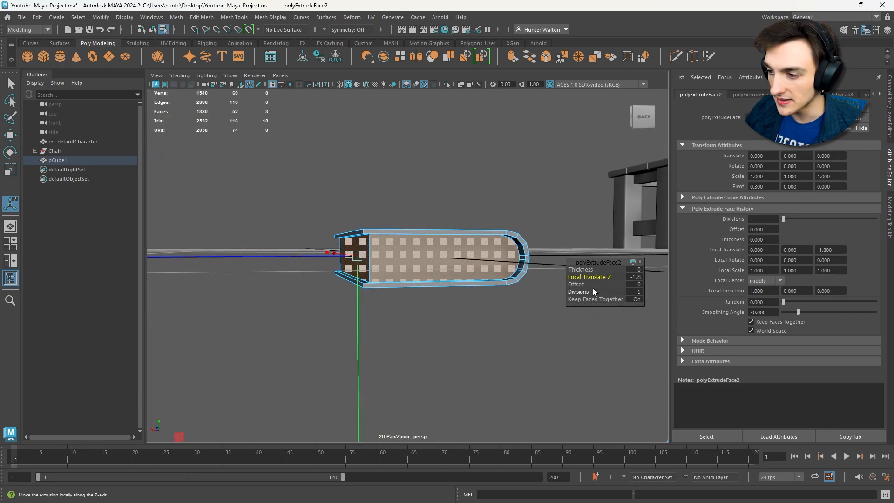
{"action": "left_click", "coordinate": [568, 252]}
{"action": "left_click_drag", "start_coordinate": [568, 252], "coordinate": [401, 173], "text": "alt"}
{"action": "key", "text": "F8"}
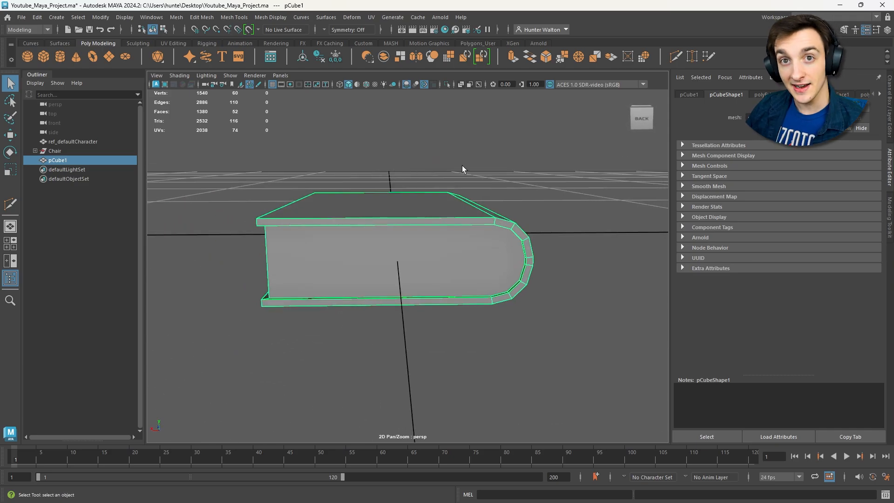
- Run a mesh cleanup check on the book to select its many-sided end faces, and examine them in isolation
{"action": "left_click_drag", "start_coordinate": [475, 168], "coordinate": [419, 154], "text": "alt"}
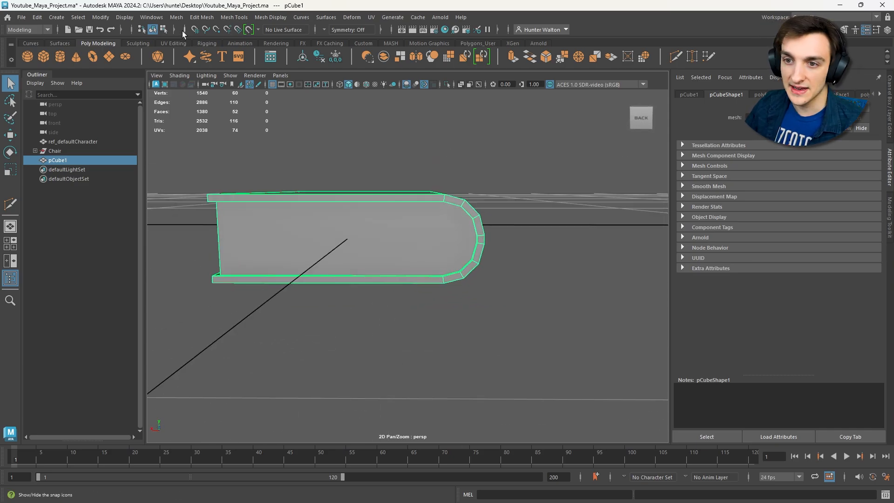
{"action": "left_click", "coordinate": [177, 18]}
{"action": "left_click", "coordinate": [228, 231]}
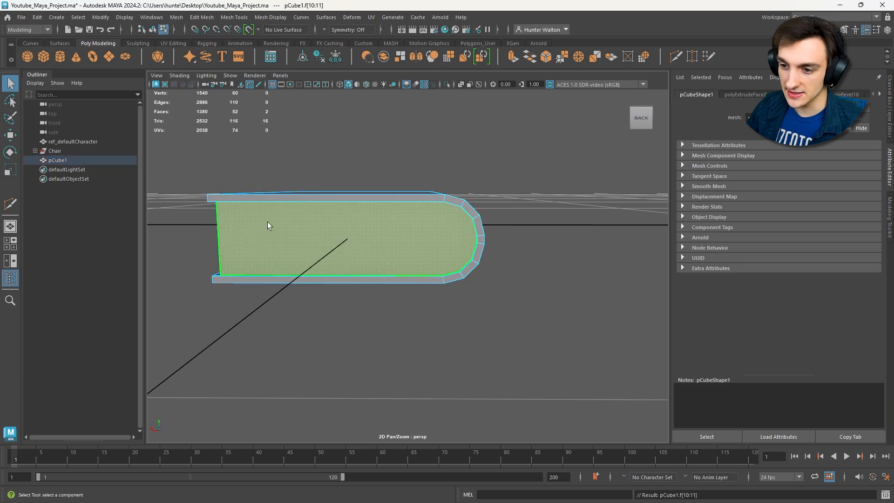
{"action": "left_click_drag", "start_coordinate": [267, 222], "coordinate": [660, 155], "text": "alt"}
{"action": "key", "text": "ctrl+1"}
{"action": "key", "text": "ctrl+1"}
- Split the back end of the page block with three vertical Multi-Cut edges joining opposite corner vertices of the rounded spine
{"action": "left_click_drag", "start_coordinate": [503, 201], "coordinate": [456, 190], "text": "alt"}
{"action": "scroll", "coordinate": [417, 168], "scroll_direction": "up", "scroll_amount": 5}
{"action": "left_click", "coordinate": [416, 148]}
{"action": "left_click", "coordinate": [675, 57]}
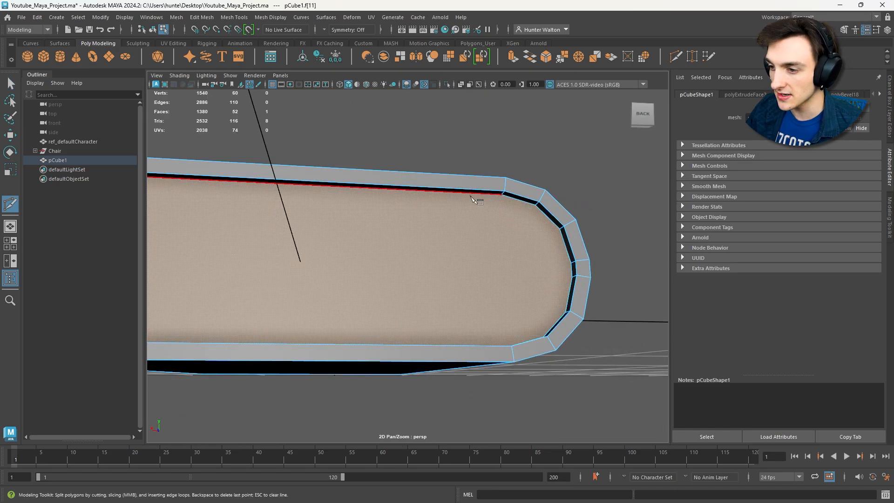
{"action": "left_click_drag", "start_coordinate": [512, 201], "coordinate": [499, 313], "text": "alt"}
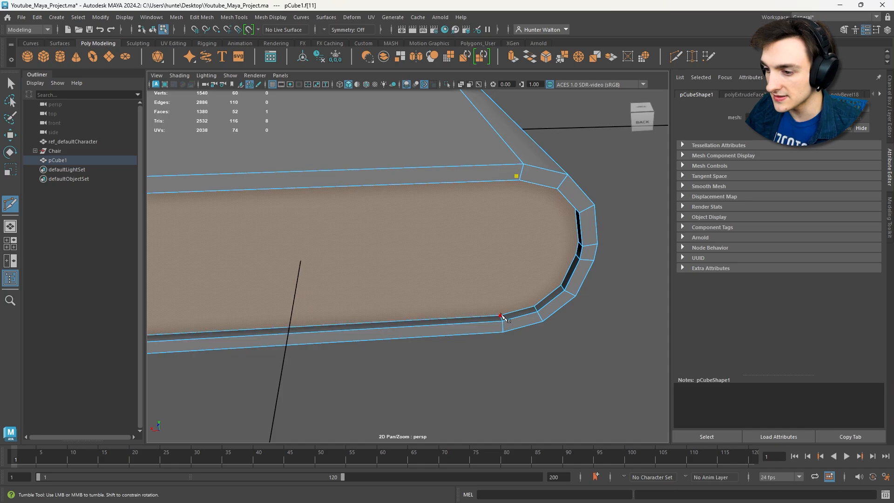
{"action": "left_click", "coordinate": [502, 316]}
{"action": "key", "text": "Return"}
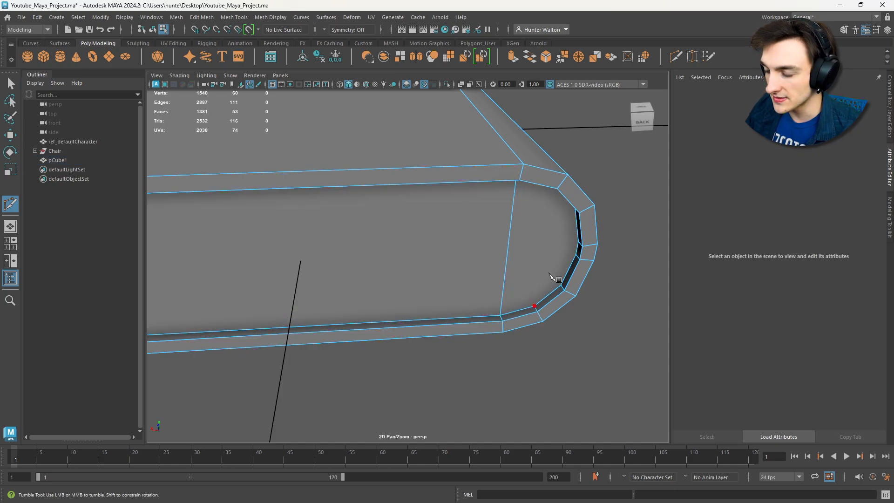
{"action": "left_click_drag", "start_coordinate": [551, 210], "coordinate": [545, 196], "text": "alt"}
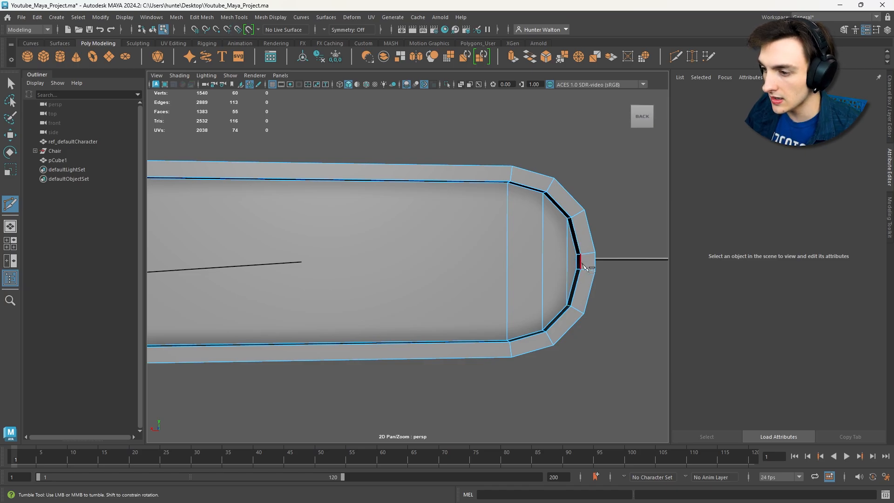
{"action": "scroll", "coordinate": [590, 240], "scroll_direction": "up", "scroll_amount": 3}
{"action": "middle_click_drag", "start_coordinate": [595, 232], "coordinate": [389, 211], "text": "alt"}
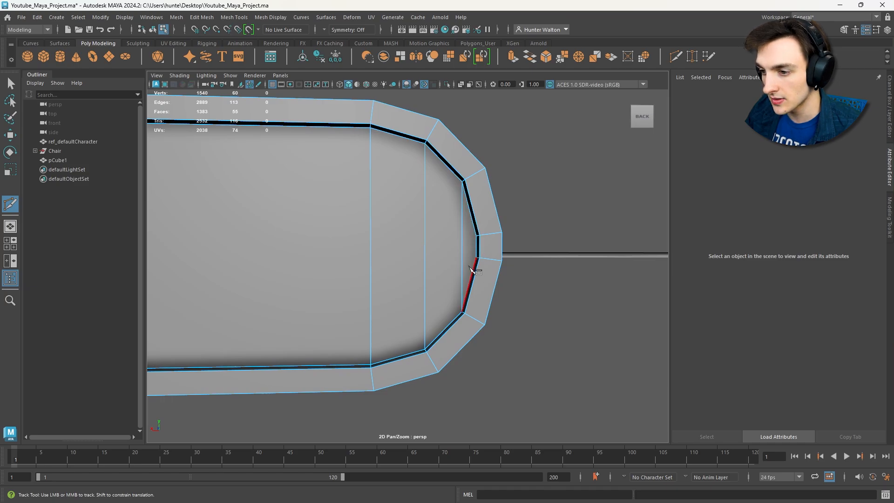
{"action": "scroll", "coordinate": [434, 253], "scroll_direction": "down", "scroll_amount": 2}
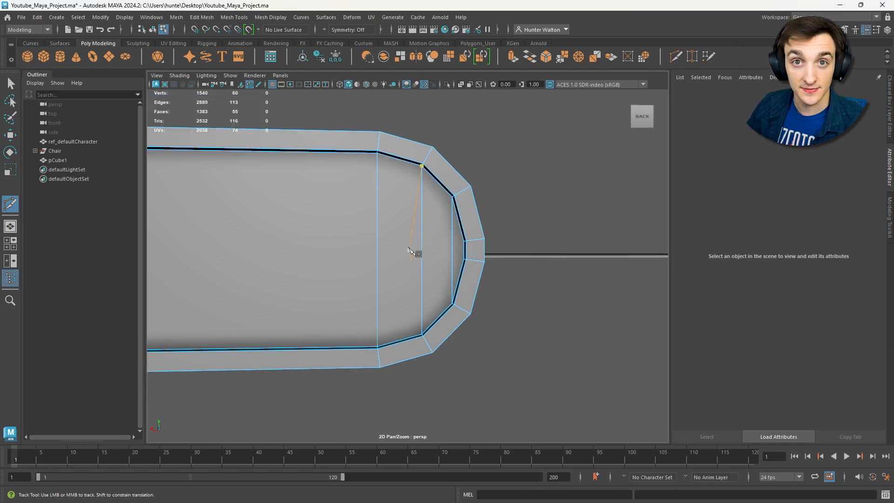
- Split the front end of the page block with three matching vertical Multi-Cut edges between opposite spine vertices
{"action": "left_click_drag", "start_coordinate": [434, 254], "coordinate": [533, 243], "text": "alt"}
{"action": "scroll", "coordinate": [493, 250], "scroll_direction": "up", "scroll_amount": 4}
{"action": "left_click_drag", "start_coordinate": [467, 228], "coordinate": [454, 231], "text": "alt"}
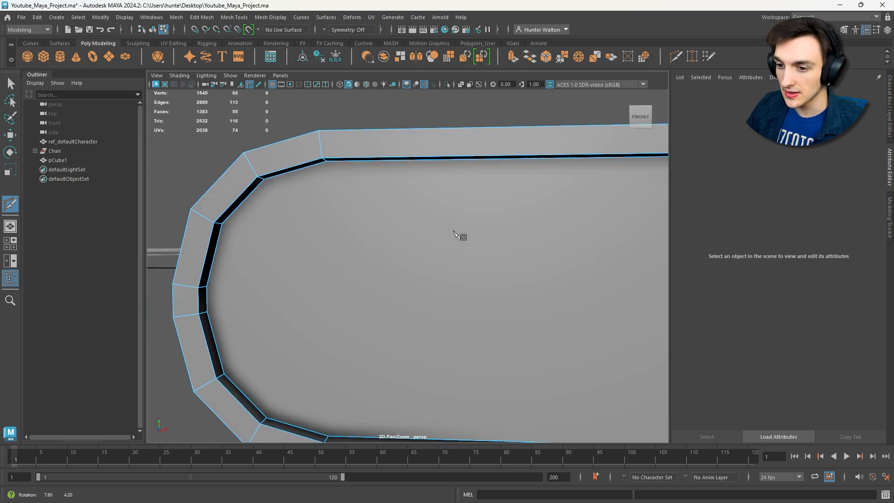
{"action": "left_click", "coordinate": [225, 373]}
{"action": "right_click", "coordinate": [242, 355]}
{"action": "left_click", "coordinate": [265, 419]}
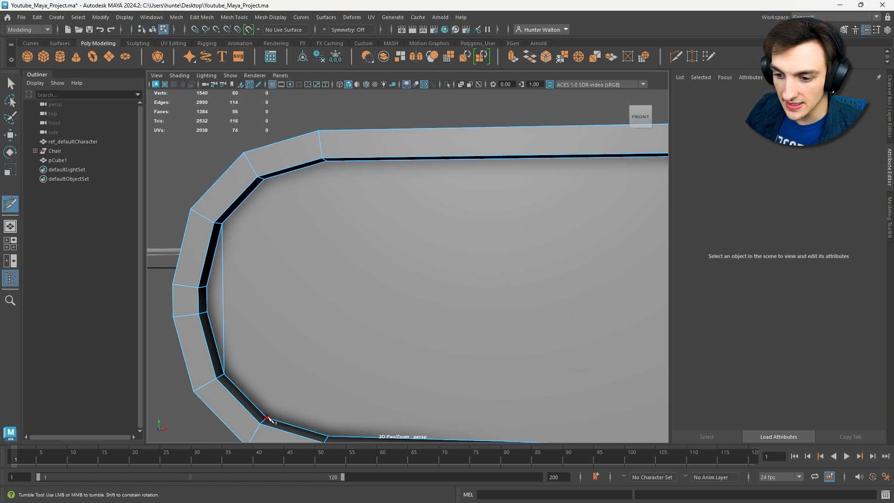
{"action": "left_click", "coordinate": [264, 180]}
{"action": "right_click", "coordinate": [334, 171]}
{"action": "left_click", "coordinate": [327, 161]}
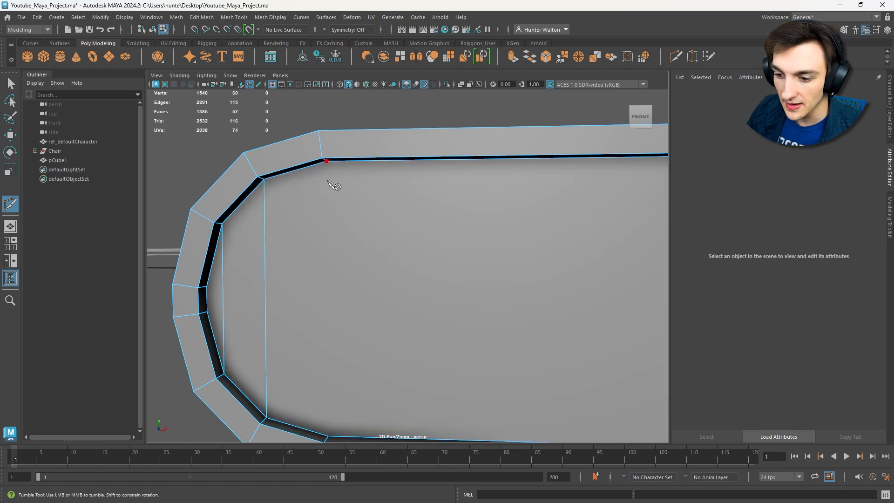
{"action": "right_click", "coordinate": [365, 356]}
{"action": "right_click_drag", "start_coordinate": [361, 237], "coordinate": [408, 224]}
- Move the whole book by -250, 0, 150 cm with grid snapping so it sits beside the chair, and deselect it
{"action": "left_click", "coordinate": [10, 84]}
{"action": "scroll", "coordinate": [421, 250], "scroll_direction": "down", "scroll_amount": 10}
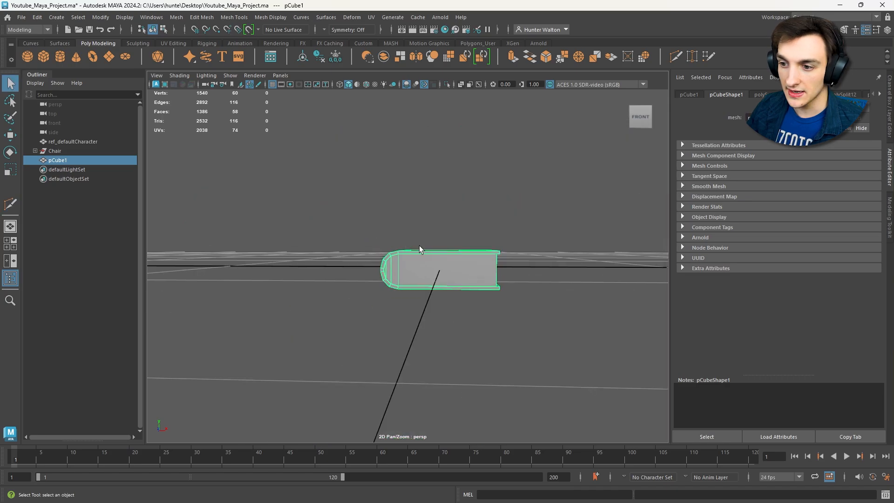
{"action": "left_click_drag", "start_coordinate": [419, 250], "coordinate": [544, 222], "text": "alt"}
{"action": "key", "text": "w"}
{"action": "scroll", "coordinate": [486, 281], "scroll_direction": "down", "scroll_amount": 8}
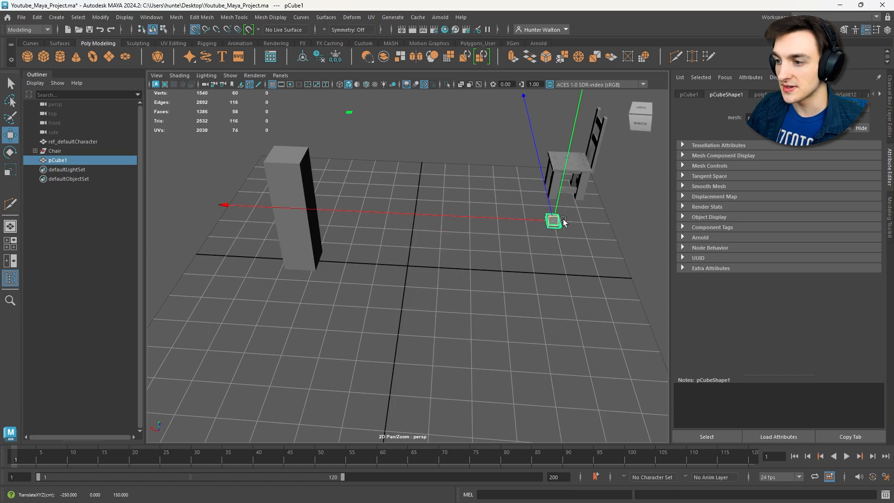
{"action": "left_click", "coordinate": [593, 237]}
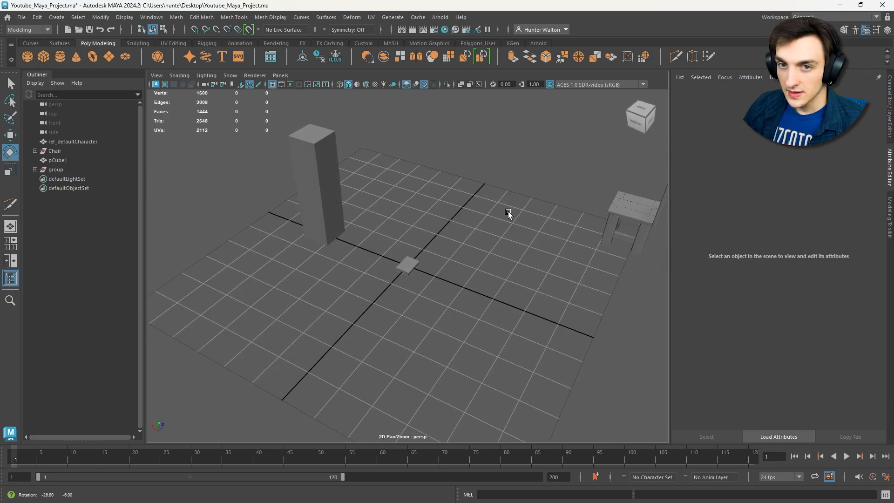
{"action": "left_click_drag", "start_coordinate": [508, 211], "coordinate": [449, 205], "text": "alt"}
{"action": "scroll", "coordinate": [474, 229], "scroll_direction": "up", "scroll_amount": 5}
{"action": "key", "text": "e"}
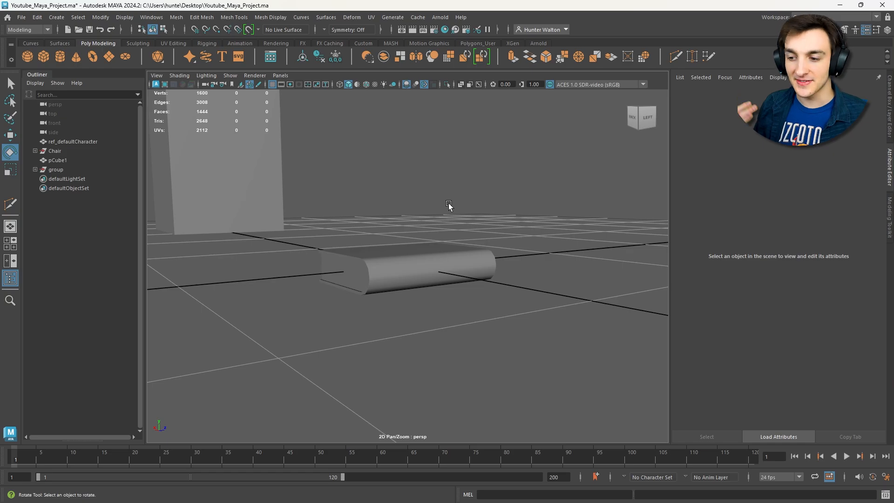
{"action": "left_click_drag", "start_coordinate": [458, 215], "coordinate": [493, 221], "text": "alt"}
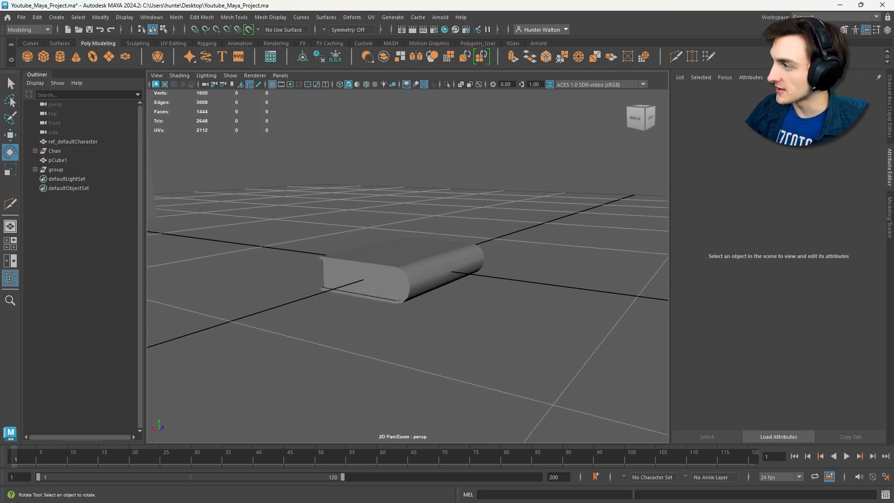
- Duplicate the book, move the copy away from the original, and rotate it 90 degrees so it stands upright
{"action": "left_click", "coordinate": [444, 255]}
{"action": "left_click_drag", "start_coordinate": [445, 255], "coordinate": [421, 273], "text": "alt"}
{"action": "key", "text": "w"}
{"action": "key", "text": "ctrl+d"}
{"action": "left_click_drag", "start_coordinate": [452, 234], "coordinate": [308, 255], "text": "alt"}
{"action": "key", "text": "e"}
{"action": "key", "text": "w"}
{"action": "key", "text": "d"}
{"action": "key", "text": "d"}
- Delete the original flat book lying at the grid center
{"action": "left_click", "coordinate": [425, 273]}
{"action": "key", "text": "e"}
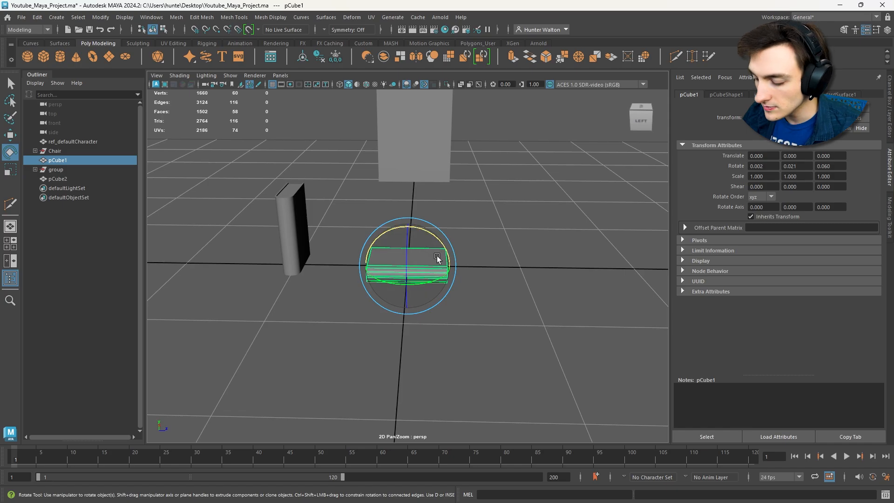
{"action": "key", "text": "Delete"}
- Move the upright book onto the center line of the grid with grid snapping, and deselect it
{"action": "left_click", "coordinate": [307, 236]}
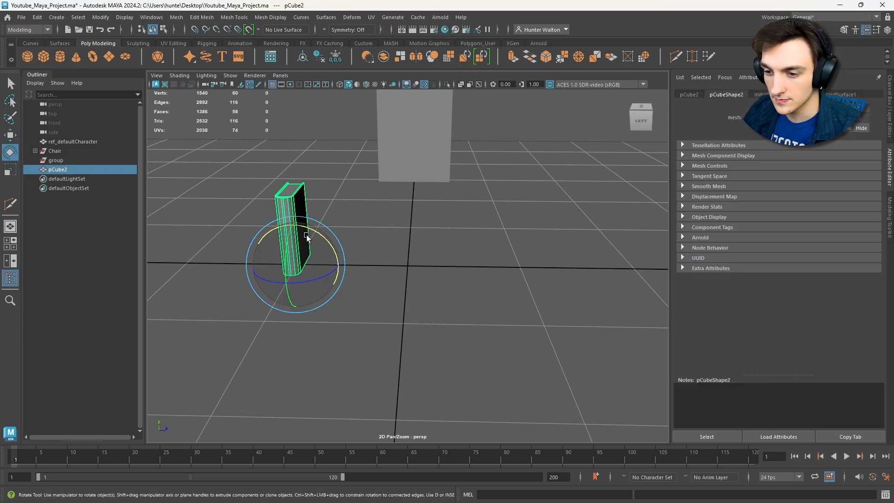
{"action": "key", "text": "w"}
{"action": "key", "text": "x"}
{"action": "left_click_drag", "start_coordinate": [320, 265], "coordinate": [390, 265]}
{"action": "left_click", "coordinate": [486, 302]}
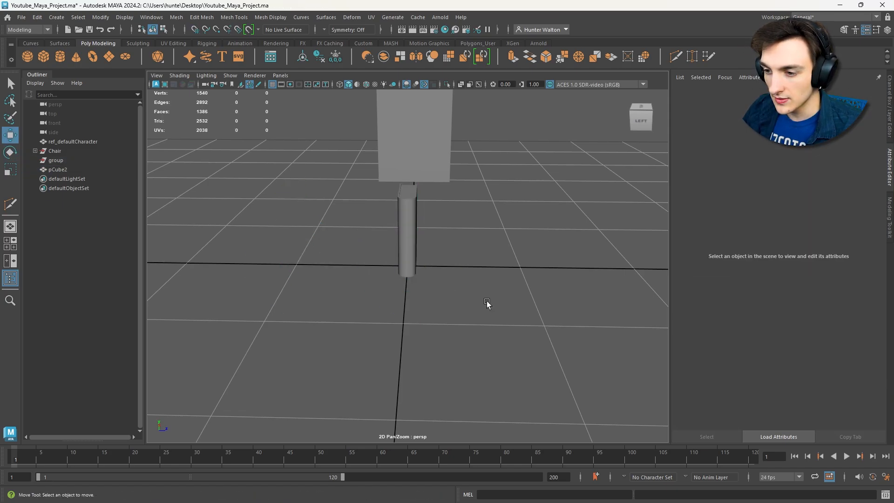
- Duplicate the upright book and move the copy near the chair, about -213 cm in X and 131 cm in Z
{"action": "scroll", "coordinate": [493, 292], "scroll_direction": "up", "scroll_amount": 5}
{"action": "left_click", "coordinate": [409, 238]}
{"action": "key", "text": "f"}
{"action": "scroll", "coordinate": [543, 256], "scroll_direction": "down", "scroll_amount": 5}
{"action": "left_click_drag", "start_coordinate": [543, 255], "coordinate": [326, 247], "text": "alt"}
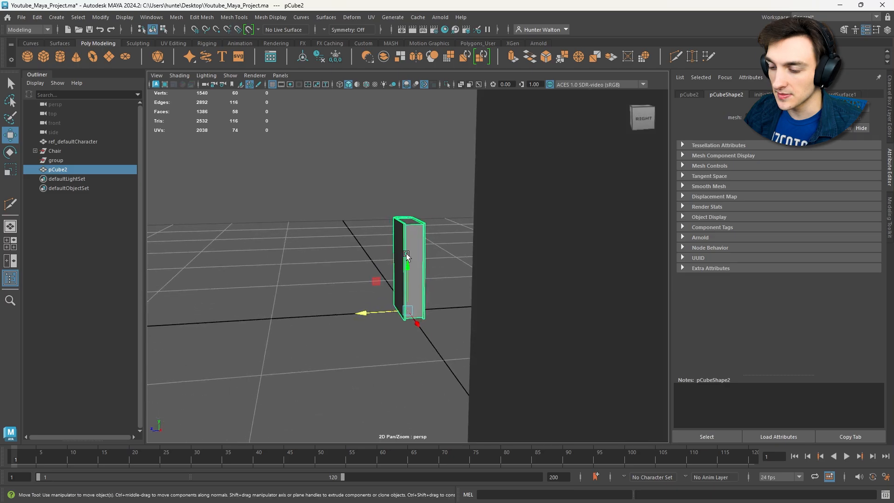
{"action": "key", "text": "ctrl+d"}
{"action": "middle_click_drag", "start_coordinate": [441, 272], "coordinate": [508, 260], "text": "alt"}
{"action": "left_click_drag", "start_coordinate": [426, 300], "coordinate": [371, 304]}
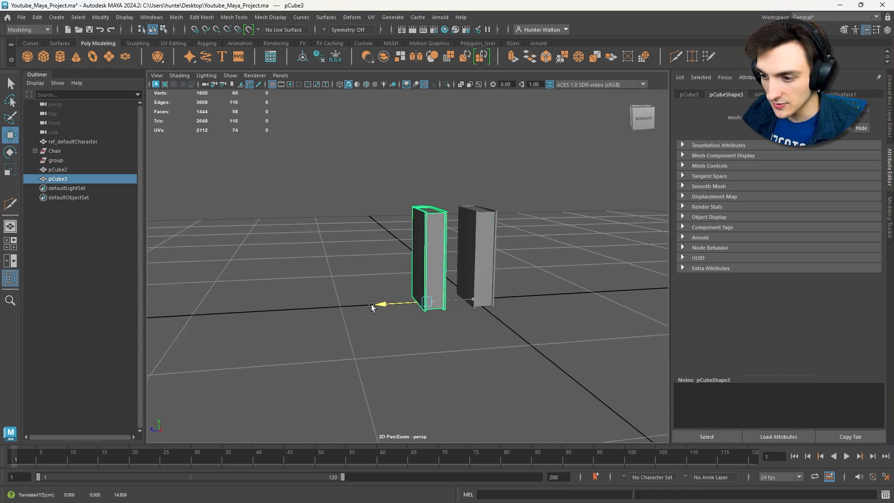
{"action": "key", "text": "ctrl+z"}
{"action": "left_click_drag", "start_coordinate": [451, 304], "coordinate": [316, 278], "text": "alt"}
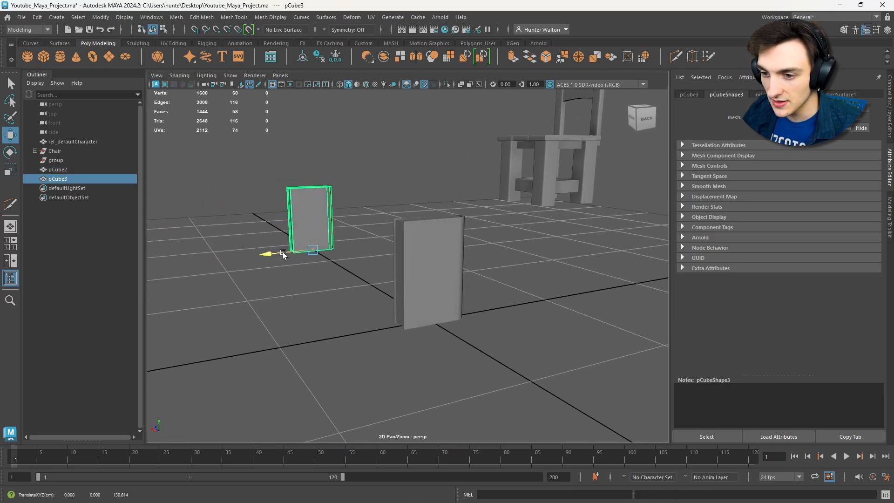
{"action": "left_click_drag", "start_coordinate": [271, 254], "coordinate": [579, 253]}
- Duplicate the center book twice, standing one copy beside it and tilting the other to lean toward the upright pair
{"action": "scroll", "coordinate": [579, 254], "scroll_direction": "up", "scroll_amount": 3}
{"action": "left_click", "coordinate": [497, 278]}
{"action": "key", "text": "f"}
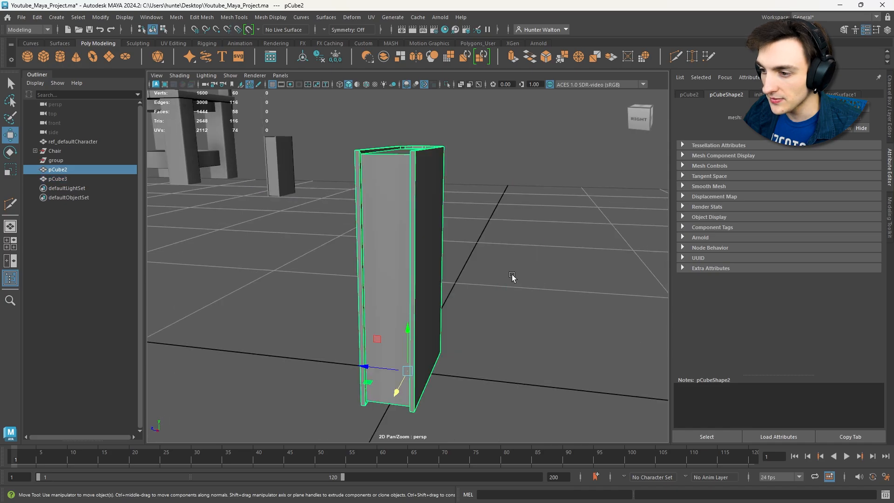
{"action": "left_click_drag", "start_coordinate": [512, 278], "coordinate": [452, 313], "text": "alt"}
{"action": "key", "text": "ctrl+d"}
- Duplicate the leaning book, rotate the copy flat, and set it on the ground against the leaning book's base
{"action": "key", "text": "ctrl+d"}
{"action": "key", "text": "e"}
{"action": "left_click_drag", "start_coordinate": [445, 280], "coordinate": [449, 280]}
{"action": "key", "text": "w"}
{"action": "left_click_drag", "start_coordinate": [415, 306], "coordinate": [542, 321]}
{"action": "key", "text": "ctrl+d"}
{"action": "key", "text": "e"}
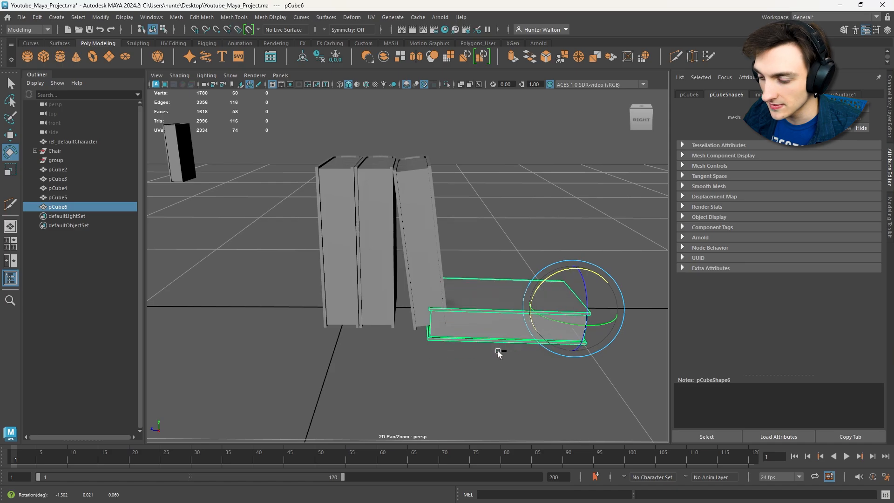
{"action": "key", "text": "ctrl+z"}
{"action": "left_click_drag", "start_coordinate": [555, 285], "coordinate": [569, 348]}
{"action": "key", "text": "w"}
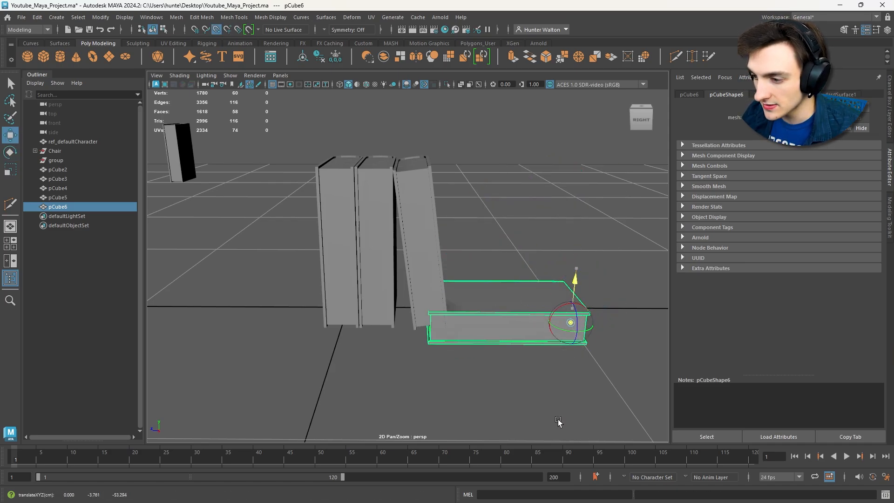
{"action": "left_click_drag", "start_coordinate": [559, 421], "coordinate": [558, 420]}
{"action": "mouse_move", "coordinate": [573, 303]}
{"action": "left_mouse_down"}
{"action": "mouse_move", "coordinate": [573, 292]}
{"action": "mouse_move", "coordinate": [569, 307]}
{"action": "left_mouse_up"}
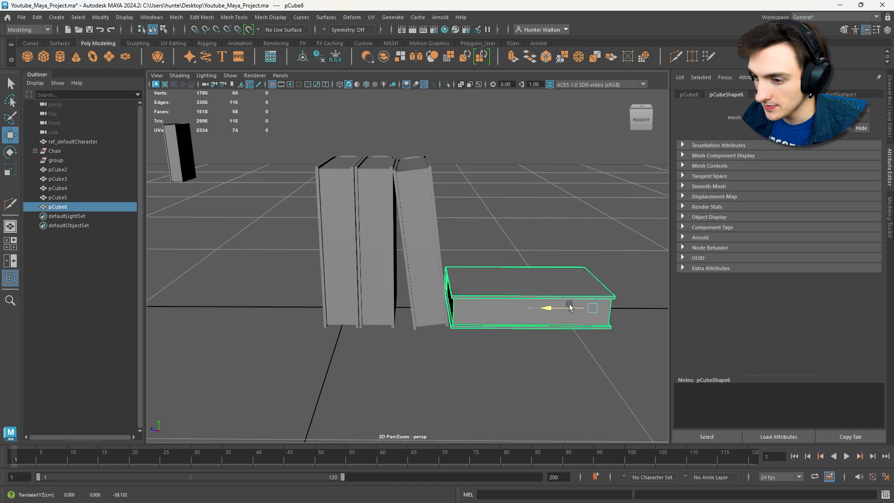
{"action": "left_click", "coordinate": [533, 359]}
{"action": "left_click_drag", "start_coordinate": [532, 359], "coordinate": [316, 219], "text": "alt"}
- Scale the middle upright book thinner and slide it against the first upright book
{"action": "key", "text": "r"}
{"action": "left_click", "coordinate": [354, 245]}
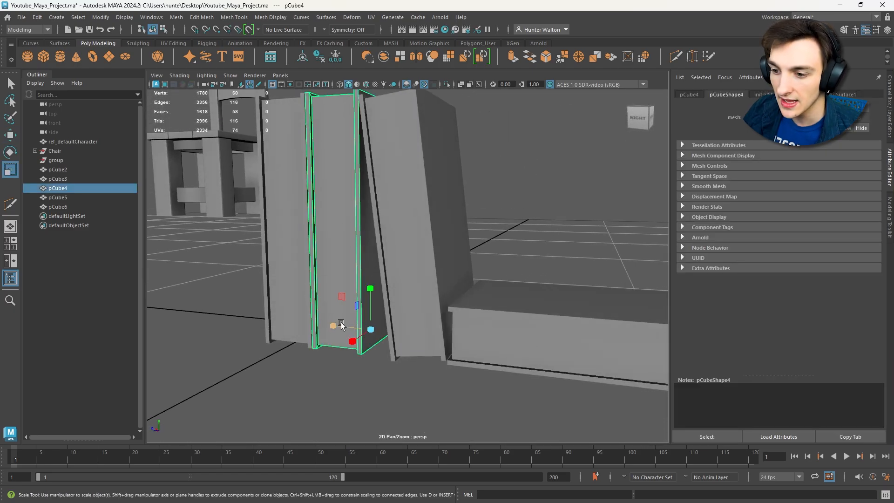
{"action": "mouse_move", "coordinate": [340, 325]}
{"action": "left_mouse_down"}
{"action": "mouse_move", "coordinate": [383, 320]}
{"action": "mouse_move", "coordinate": [342, 333]}
{"action": "left_mouse_up"}
{"action": "key", "text": "w"}
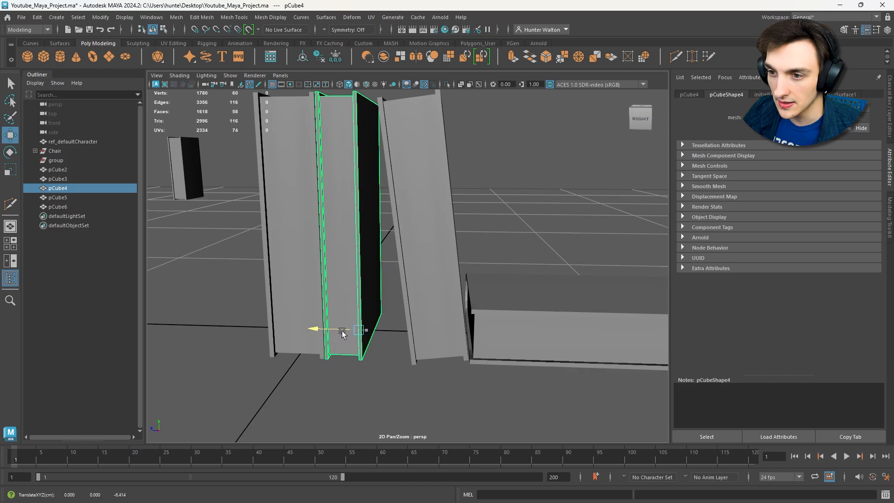
{"action": "left_click_drag", "start_coordinate": [410, 287], "coordinate": [330, 347], "text": "alt"}
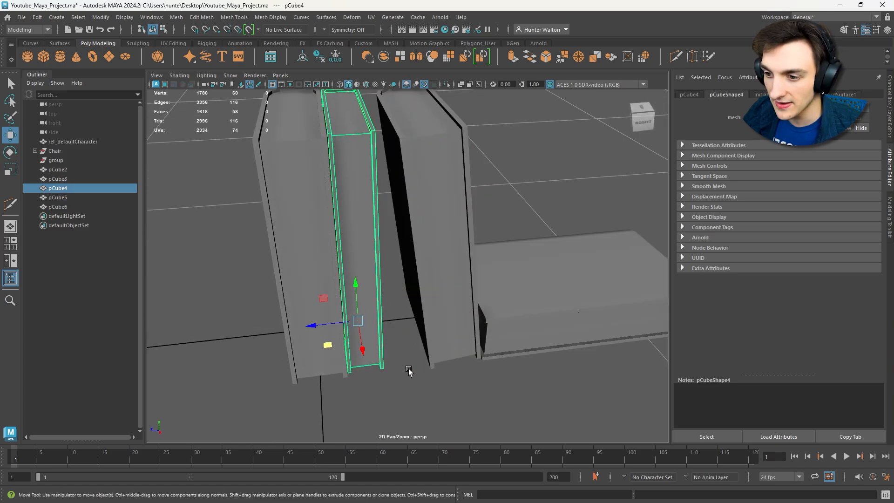
{"action": "left_click", "coordinate": [437, 402]}
{"action": "left_click_drag", "start_coordinate": [437, 403], "coordinate": [392, 365], "text": "alt"}
- Adjust the tilt and position of the leaning book so it rests against the thinner middle book
{"action": "left_click", "coordinate": [439, 257]}
{"action": "left_click_drag", "start_coordinate": [439, 257], "coordinate": [414, 334], "text": "alt"}
{"action": "key", "text": "e"}
{"action": "key", "text": "w"}
- Rotate the flat book slightly about its vertical axis and reposition it beside the leaning book
{"action": "left_click", "coordinate": [513, 326]}
{"action": "key", "text": "e"}
{"action": "left_click_drag", "start_coordinate": [509, 273], "coordinate": [503, 293], "text": "alt"}
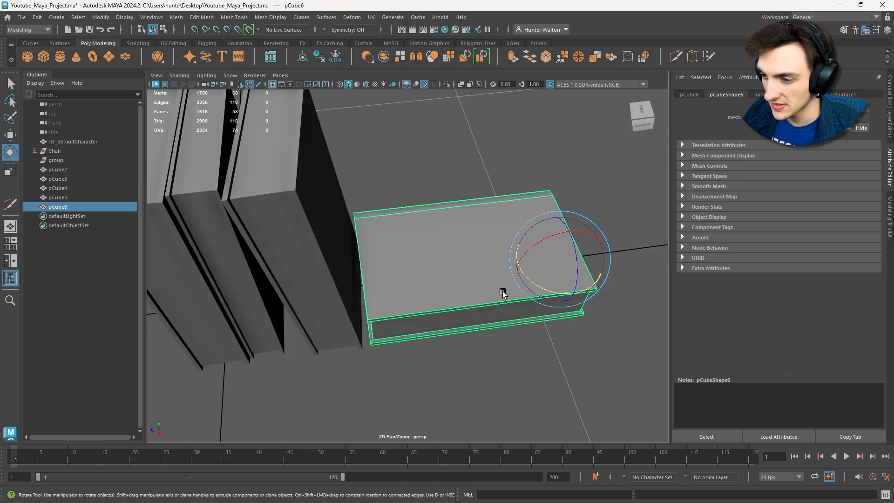
{"action": "key", "text": "w"}
{"action": "left_click_drag", "start_coordinate": [521, 262], "coordinate": [521, 267]}
{"action": "left_click_drag", "start_coordinate": [521, 267], "coordinate": [333, 232], "text": "alt"}
{"action": "scroll", "coordinate": [334, 231], "scroll_direction": "down", "scroll_amount": 6}
{"action": "left_click", "coordinate": [528, 341]}
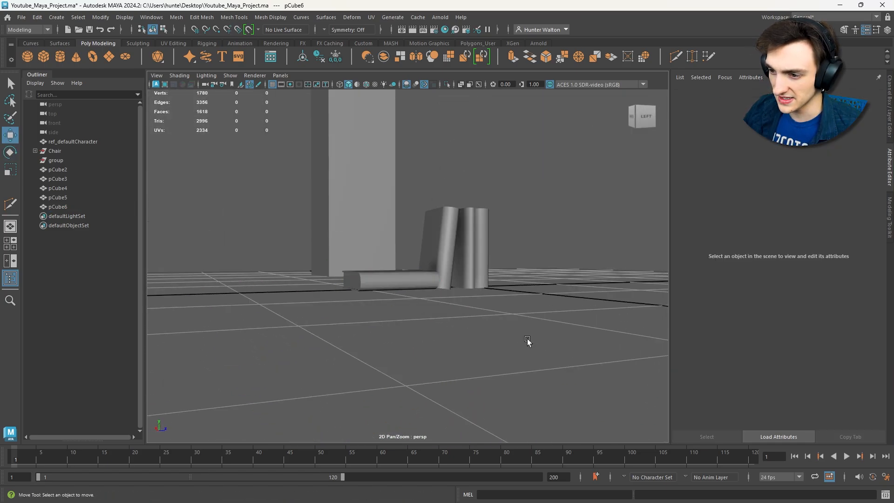
- Scale the flat book to adjust its thickness
{"action": "left_click_drag", "start_coordinate": [528, 341], "coordinate": [503, 359], "text": "alt"}
{"action": "left_click", "coordinate": [379, 289]}
{"action": "left_click", "coordinate": [439, 334]}
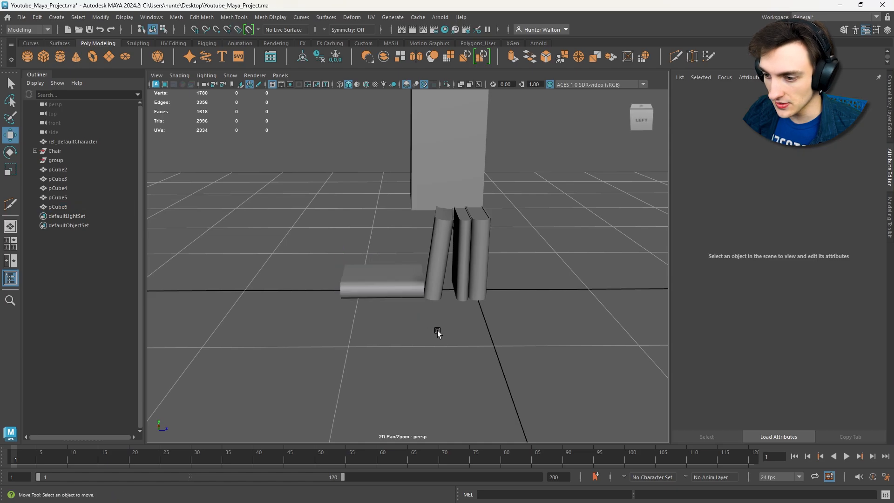
{"action": "left_click_drag", "start_coordinate": [439, 333], "coordinate": [444, 258], "text": "alt"}
{"action": "left_click", "coordinate": [452, 274]}
{"action": "key", "text": "r"}
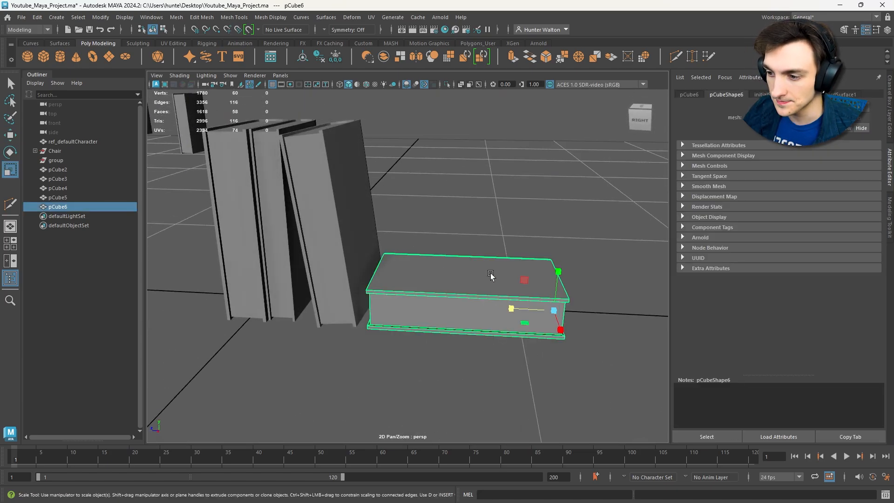
{"action": "left_click_drag", "start_coordinate": [558, 274], "coordinate": [538, 268]}
{"action": "left_click", "coordinate": [609, 275]}
{"action": "left_click", "coordinate": [538, 311]}
{"action": "left_click_drag", "start_coordinate": [549, 298], "coordinate": [538, 298], "text": "alt"}
- Move the flat book's rounded spine vertices outward to widen the book, and return to object mode
{"action": "scroll", "coordinate": [539, 297], "scroll_direction": "up", "scroll_amount": 5}
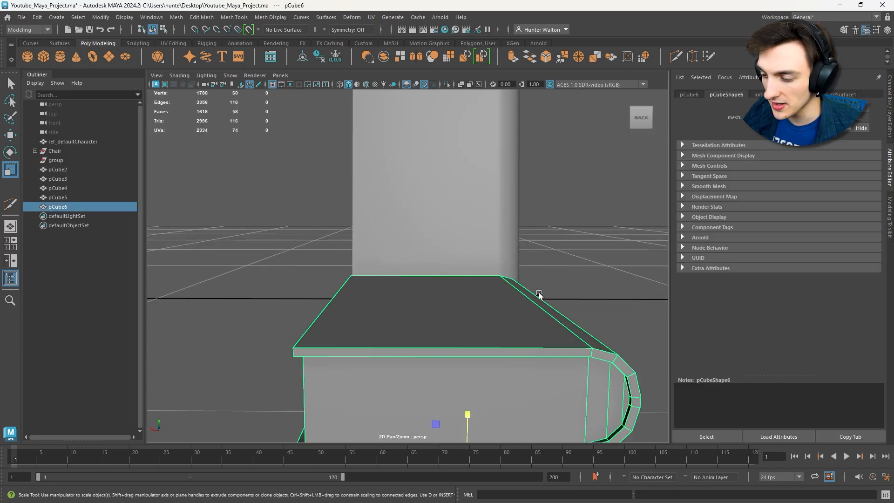
{"action": "middle_click_drag", "start_coordinate": [539, 297], "coordinate": [474, 264], "text": "alt"}
{"action": "right_click_drag", "start_coordinate": [474, 263], "coordinate": [429, 236]}
{"action": "left_click_drag", "start_coordinate": [532, 250], "coordinate": [538, 252], "text": "alt"}
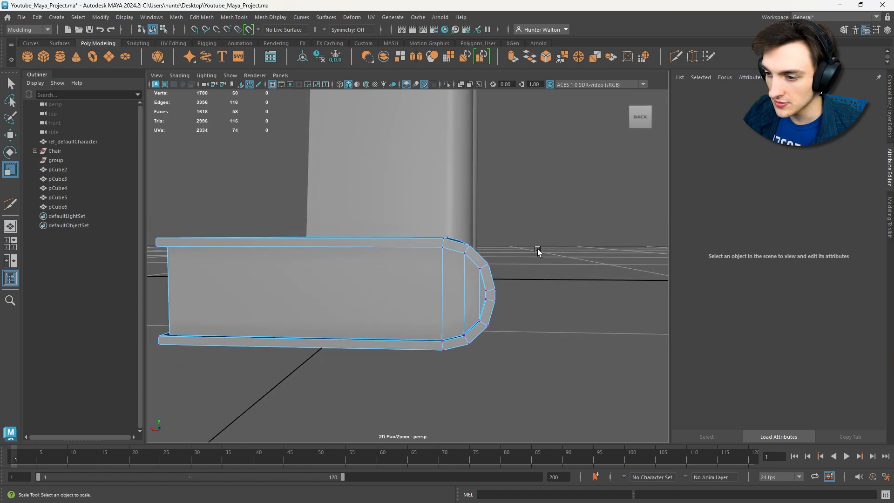
{"action": "scroll", "coordinate": [538, 252], "scroll_direction": "down", "scroll_amount": 5}
{"action": "left_click_drag", "start_coordinate": [500, 223], "coordinate": [415, 339]}
{"action": "key", "text": "w"}
{"action": "left_click_drag", "start_coordinate": [399, 271], "coordinate": [417, 271]}
{"action": "left_click", "coordinate": [497, 296]}
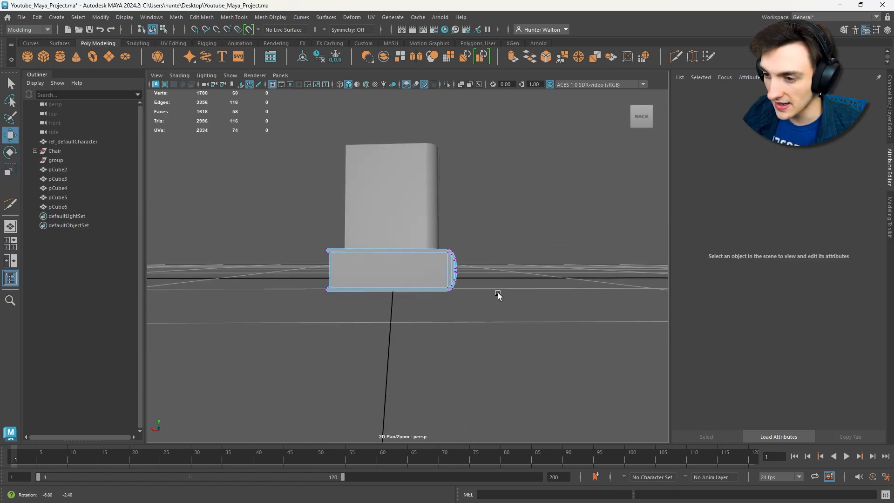
{"action": "left_click_drag", "start_coordinate": [498, 295], "coordinate": [469, 292], "text": "alt"}
{"action": "right_click", "coordinate": [468, 237]}
{"action": "right_click_drag", "start_coordinate": [489, 240], "coordinate": [513, 224]}
{"action": "left_click", "coordinate": [539, 238]}
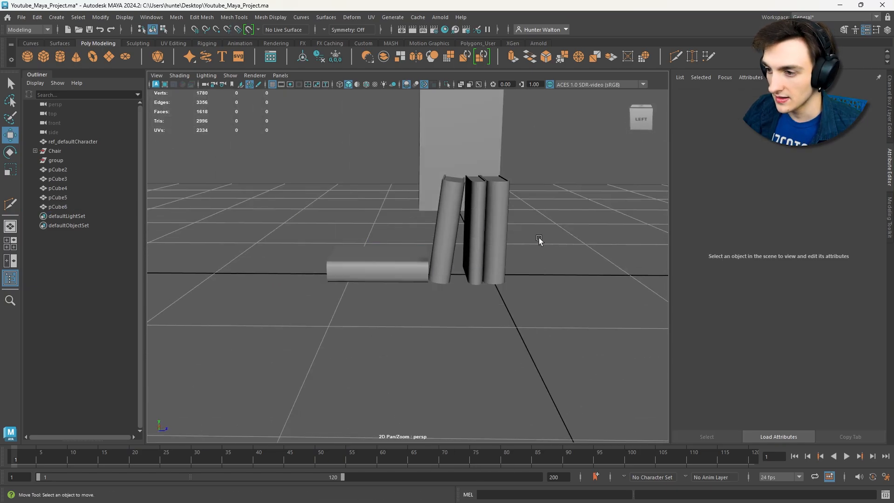
- Combine the two upright books, the leaning book and the flat book into one mesh
{"action": "mouse_move", "coordinate": [549, 239]}
{"action": "left_mouse_down", "text": "alt"}
{"action": "mouse_move", "coordinate": [555, 228]}
{"action": "mouse_move", "coordinate": [535, 234]}
{"action": "left_mouse_up", "text": "alt"}
{"action": "left_click_drag", "start_coordinate": [470, 275], "coordinate": [485, 331], "text": "alt"}
{"action": "scroll", "coordinate": [405, 238], "scroll_direction": "down", "scroll_amount": 4}
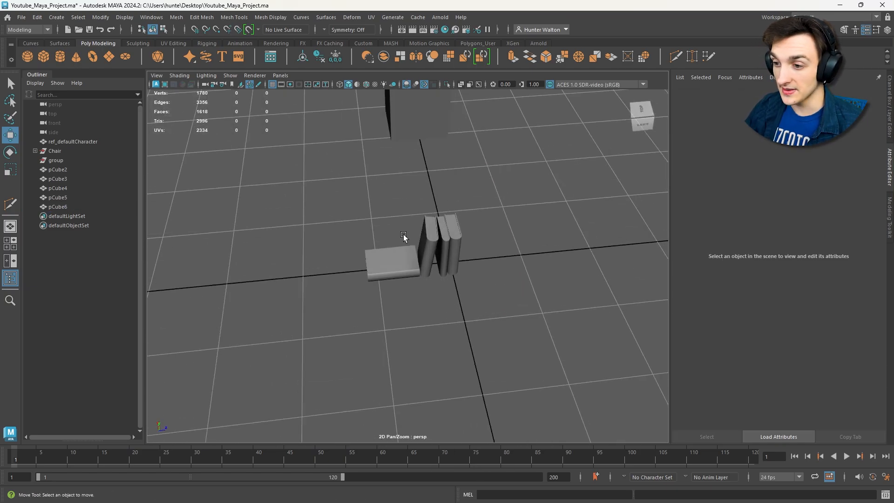
{"action": "left_click_drag", "start_coordinate": [362, 207], "coordinate": [559, 370]}
{"action": "left_click", "coordinate": [175, 17]}
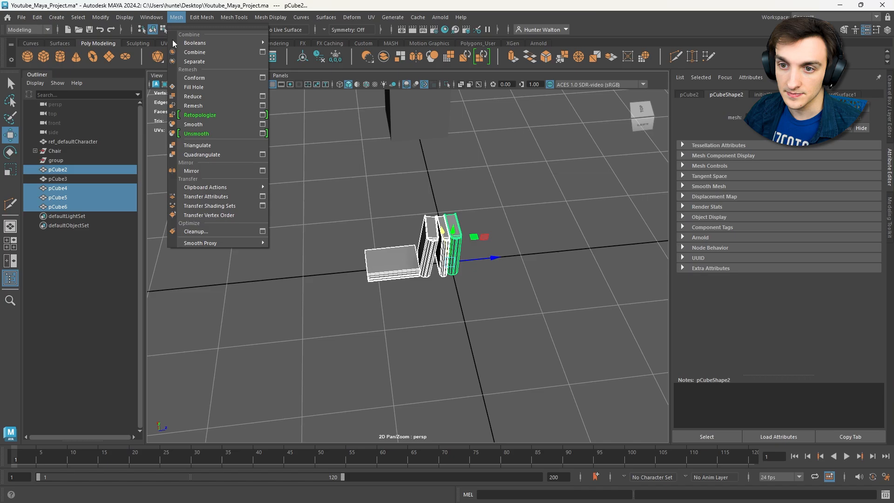
{"action": "left_click", "coordinate": [203, 58]}
- Move the combined book group beside the chair, next to the single upright book
{"action": "left_click_drag", "start_coordinate": [463, 190], "coordinate": [483, 208], "text": "alt"}
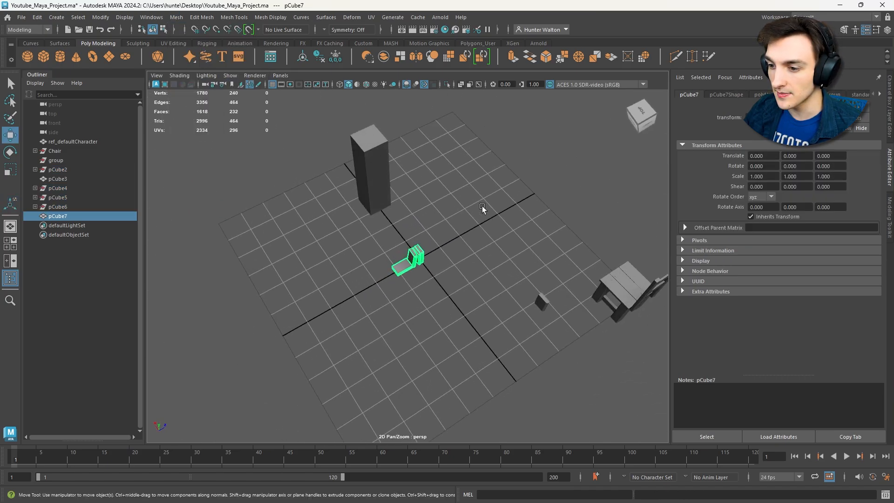
{"action": "left_click_drag", "start_coordinate": [423, 221], "coordinate": [574, 250]}
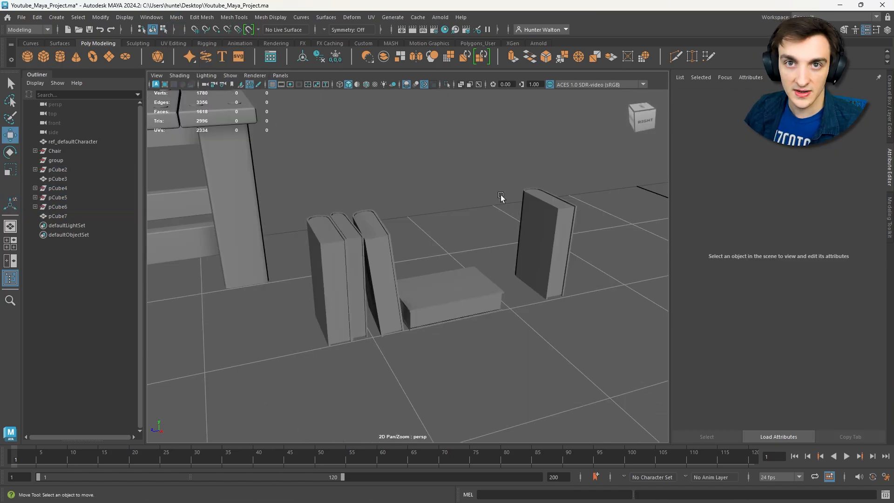
{"action": "left_click", "coordinate": [527, 209]}
{"action": "key", "text": "f"}
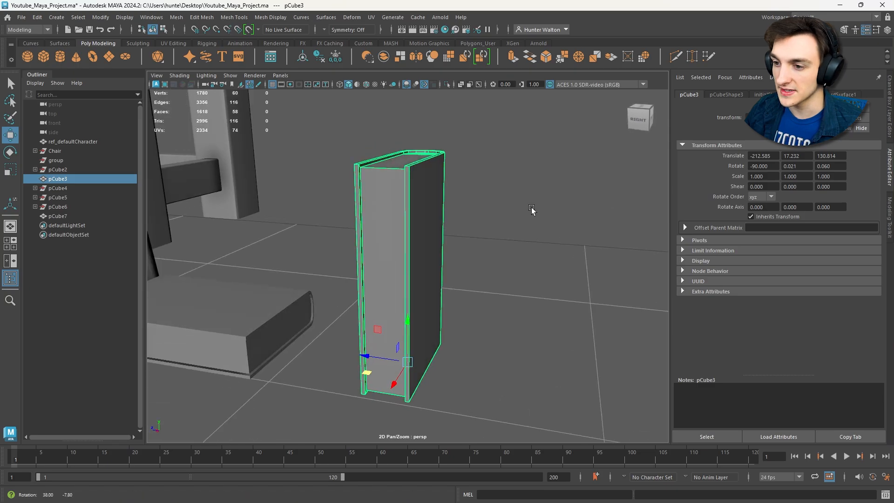
{"action": "left_click", "coordinate": [535, 232]}
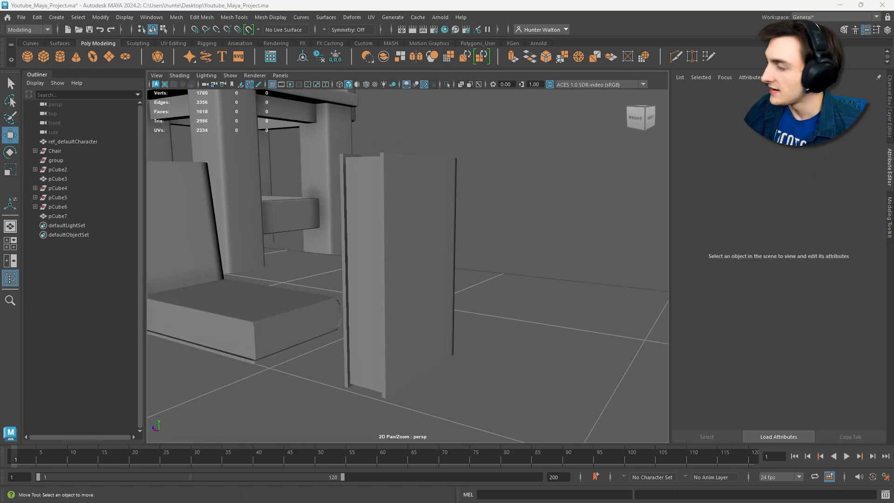
- Switch to the web browser and examine the medieval table and chair reference among the dungeon table images
{"action": "left_click_drag", "start_coordinate": [246, 0], "coordinate": [247, 2]}
{"action": "left_click", "coordinate": [246, 2]}
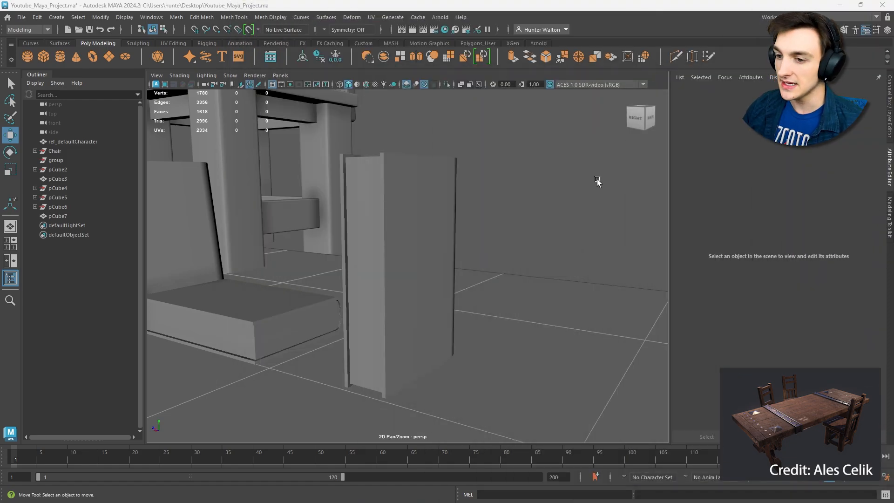
{"action": "scroll", "coordinate": [554, 193], "scroll_direction": "down", "scroll_amount": 3}
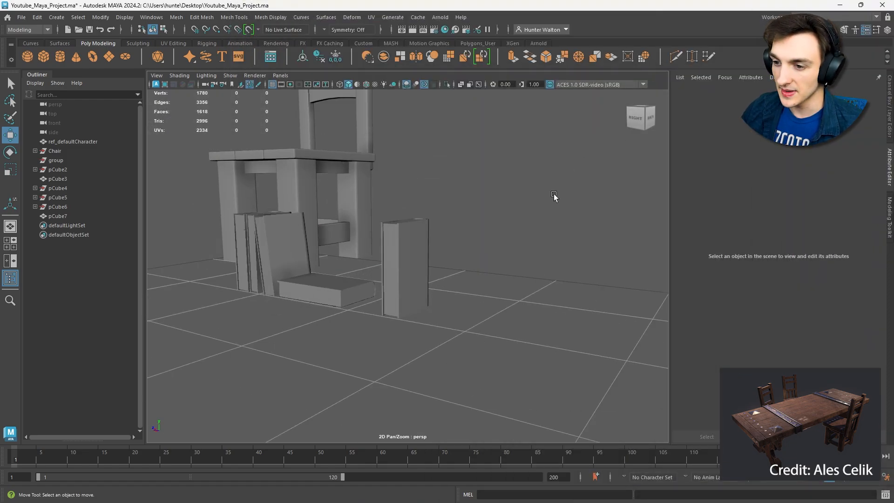
- Create a polygon cube at the grid origin and scale it uniformly to about 30.4
{"action": "scroll", "coordinate": [554, 194], "scroll_direction": "down", "scroll_amount": 3}
{"action": "left_click_drag", "start_coordinate": [555, 194], "coordinate": [439, 242], "text": "alt"}
{"action": "scroll", "coordinate": [440, 242], "scroll_direction": "down", "scroll_amount": 5}
{"action": "middle_click_drag", "start_coordinate": [439, 242], "coordinate": [481, 222], "text": "alt"}
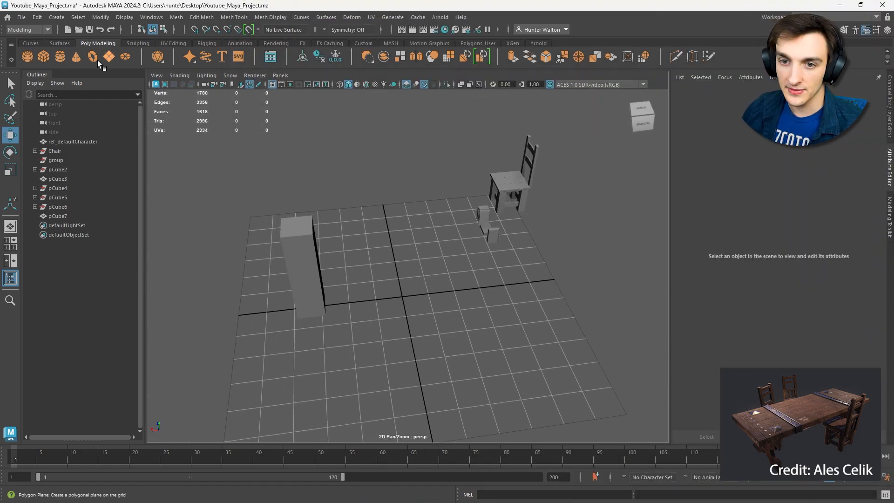
{"action": "left_click", "coordinate": [43, 56]}
{"action": "key", "text": "r"}
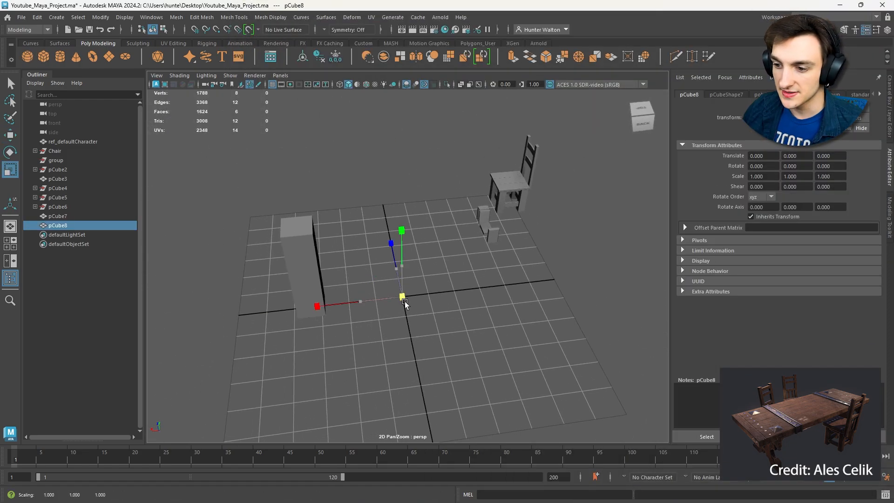
{"action": "left_click_drag", "start_coordinate": [405, 302], "coordinate": [463, 254]}
{"action": "key", "text": "f"}
- Flatten the new cube and stretch it lengthwise into a long plank for the tabletop
{"action": "scroll", "coordinate": [445, 308], "scroll_direction": "down", "scroll_amount": 5}
{"action": "mouse_move", "coordinate": [405, 234]}
{"action": "left_mouse_down"}
{"action": "mouse_move", "coordinate": [407, 260]}
{"action": "mouse_move", "coordinate": [411, 225]}
{"action": "left_mouse_up"}
{"action": "scroll", "coordinate": [426, 243], "scroll_direction": "down", "scroll_amount": 2}
{"action": "left_click_drag", "start_coordinate": [414, 226], "coordinate": [443, 274], "text": "alt"}
{"action": "left_click_drag", "start_coordinate": [379, 238], "coordinate": [369, 225]}
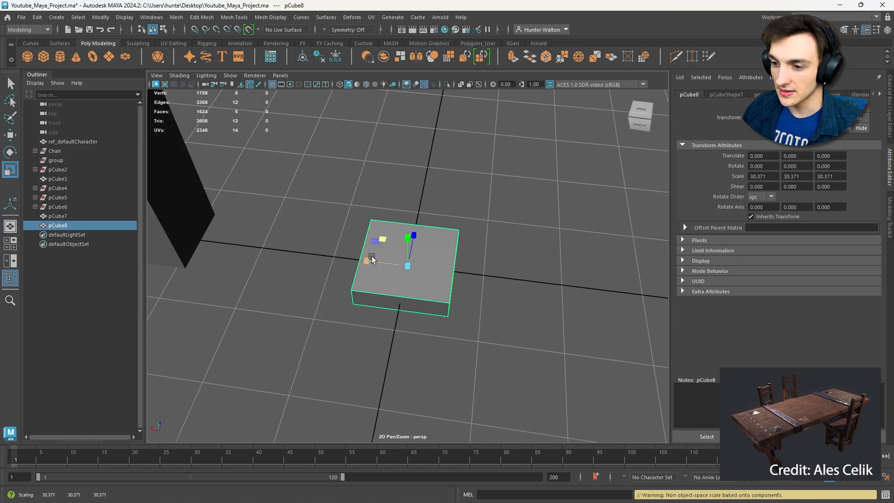
{"action": "left_click_drag", "start_coordinate": [370, 260], "coordinate": [222, 242]}
{"action": "scroll", "coordinate": [233, 247], "scroll_direction": "down", "scroll_amount": 5}
{"action": "left_click_drag", "start_coordinate": [258, 255], "coordinate": [378, 262], "text": "alt"}
- Move the reference character block away from the plank, to about 235 cm in X and 234 cm in Z
{"action": "left_click", "coordinate": [365, 350]}
{"action": "key", "text": "w"}
{"action": "left_click_drag", "start_coordinate": [343, 367], "coordinate": [143, 380]}
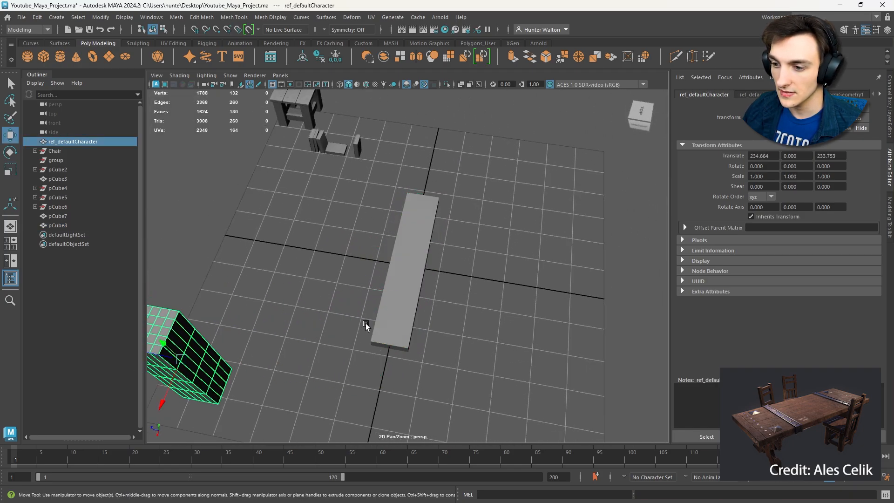
{"action": "left_click", "coordinate": [387, 307]}
{"action": "left_click_drag", "start_coordinate": [387, 308], "coordinate": [435, 263], "text": "alt"}
{"action": "key", "text": "e"}
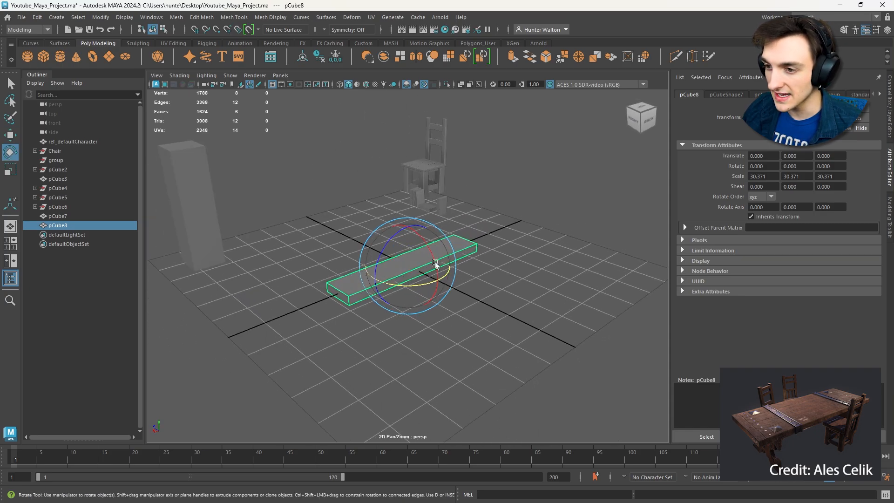
- Try to move the chair toward the tabletop plank, and undo the move
{"action": "left_click", "coordinate": [424, 174]}
{"action": "left_click_drag", "start_coordinate": [424, 173], "coordinate": [424, 187], "text": "alt"}
{"action": "key", "text": "w"}
{"action": "left_click_drag", "start_coordinate": [382, 122], "coordinate": [458, 226]}
{"action": "key", "text": "ctrl+z"}
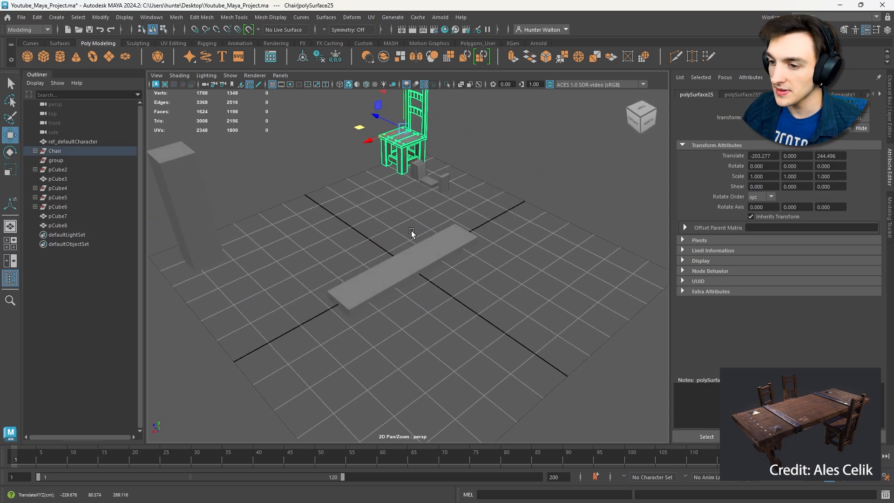
- Scale the tabletop plank down in height to make it thinner
{"action": "key", "text": "r"}
{"action": "left_click", "coordinate": [417, 265]}
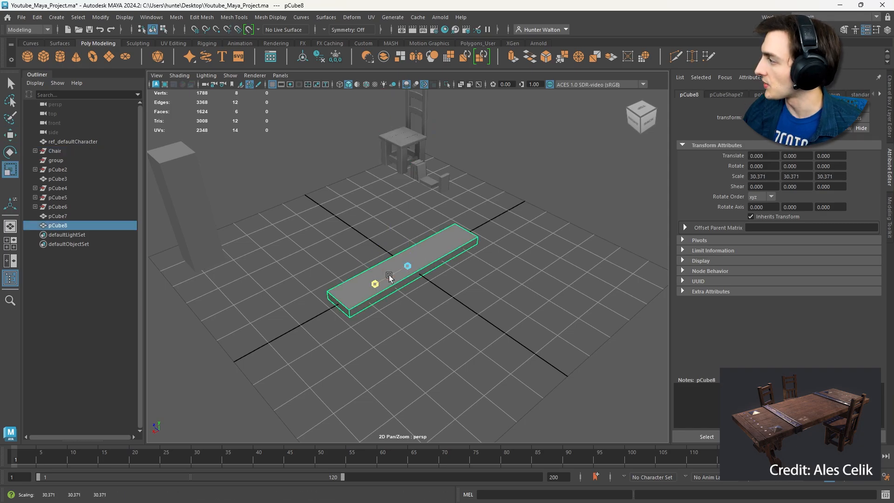
{"action": "left_click_drag", "start_coordinate": [389, 274], "coordinate": [380, 286]}
{"action": "left_click", "coordinate": [447, 324]}
{"action": "left_click_drag", "start_coordinate": [447, 324], "coordinate": [441, 285], "text": "alt"}
{"action": "left_click", "coordinate": [413, 267]}
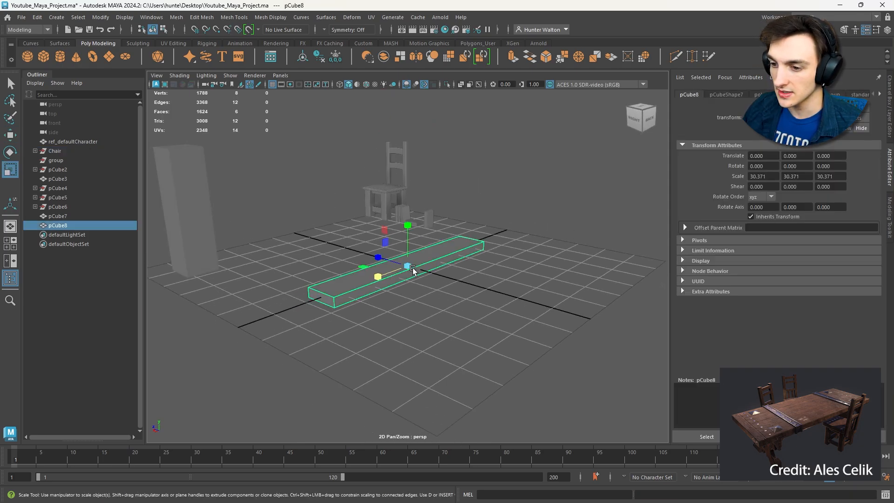
{"action": "left_click_drag", "start_coordinate": [407, 248], "coordinate": [451, 272]}
{"action": "key", "text": "w"}
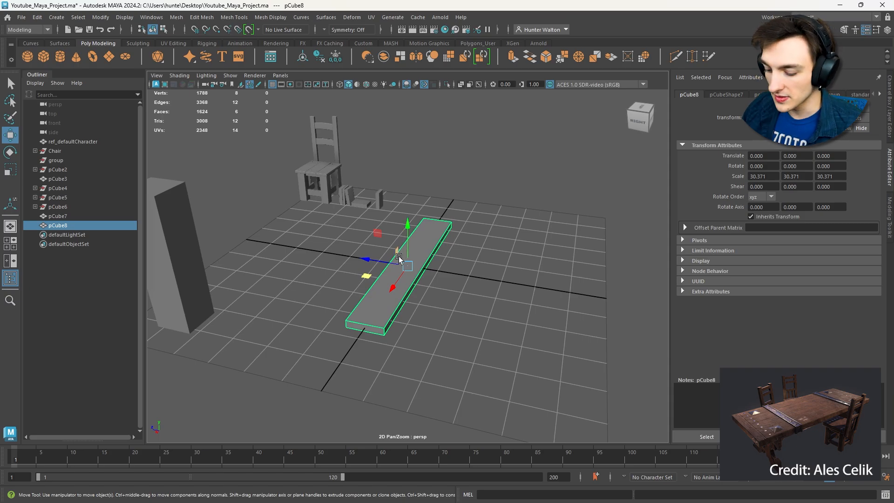
{"action": "left_click_drag", "start_coordinate": [399, 258], "coordinate": [475, 281], "text": "shift"}
{"action": "key", "text": "Delete"}
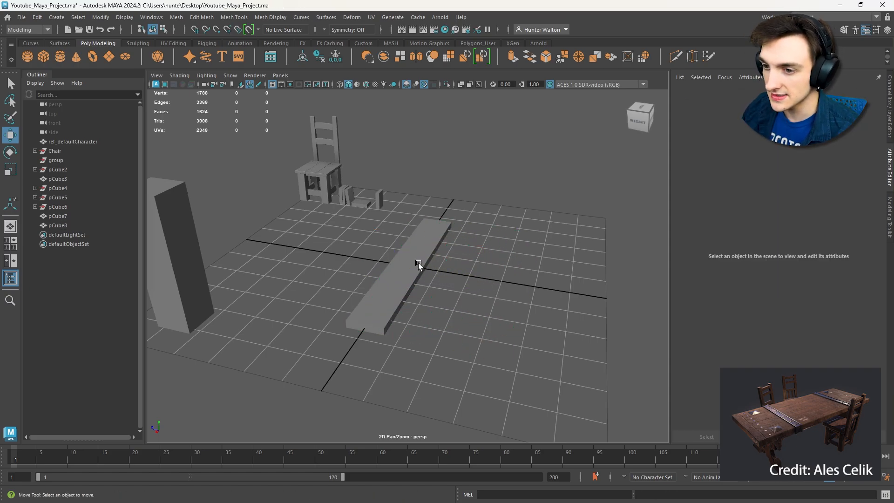
- Bevel the plank's edges with a fraction of 0.4 and 2 segments
{"action": "left_click_drag", "start_coordinate": [495, 243], "coordinate": [448, 296], "text": "alt"}
{"action": "left_click", "coordinate": [421, 247]}
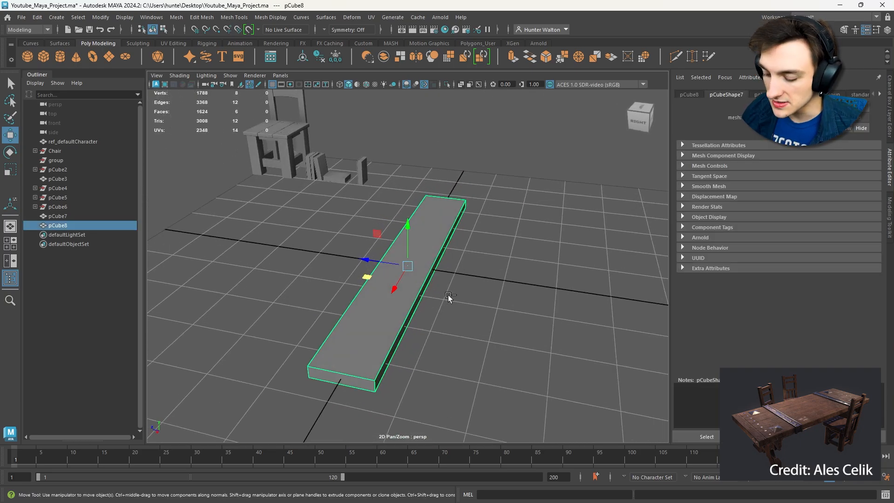
{"action": "key", "text": "ctrl+b"}
{"action": "middle_click_drag", "start_coordinate": [454, 316], "coordinate": [492, 212], "text": "alt"}
{"action": "left_click_drag", "start_coordinate": [577, 270], "coordinate": [420, 305]}
{"action": "right_click_drag", "start_coordinate": [419, 245], "coordinate": [444, 247]}
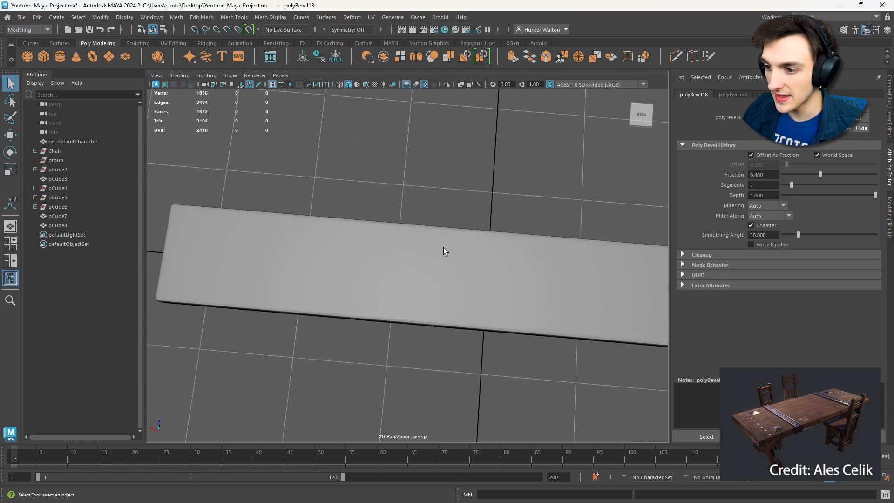
{"action": "left_click_drag", "start_coordinate": [443, 248], "coordinate": [540, 182], "text": "alt"}
{"action": "scroll", "coordinate": [540, 181], "scroll_direction": "up", "scroll_amount": 4}
{"action": "left_click", "coordinate": [506, 226]}
{"action": "left_click_drag", "start_coordinate": [505, 226], "coordinate": [552, 201], "text": "alt"}
- Raise the plank to table height, about 86 cm in Y
{"action": "left_click", "coordinate": [418, 253]}
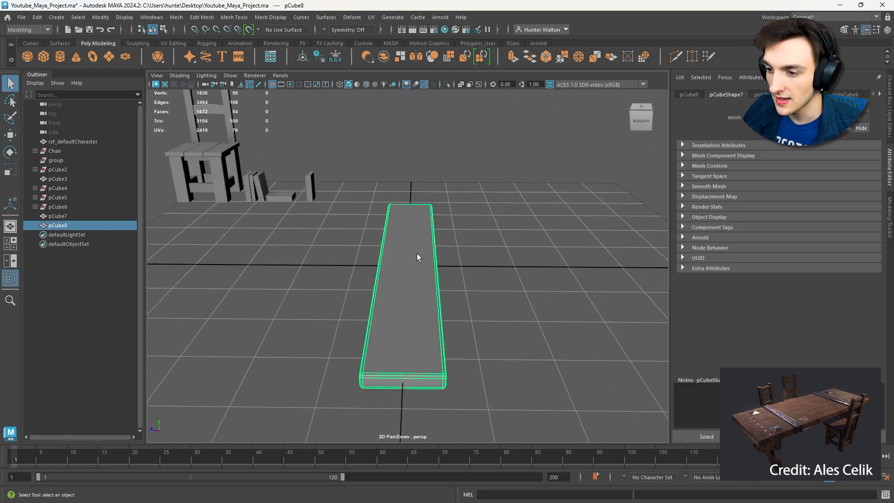
{"action": "key", "text": "w"}
{"action": "left_click_drag", "start_coordinate": [417, 253], "coordinate": [421, 139], "text": "alt"}
{"action": "left_click", "coordinate": [523, 226]}
{"action": "left_click_drag", "start_coordinate": [524, 225], "coordinate": [491, 220], "text": "alt"}
{"action": "left_click", "coordinate": [492, 220]}
- Try placing a duplicate of the plank alongside the original, at about -52.7 cm in Z, and undo the duplication
{"action": "key", "text": "ctrl+d"}
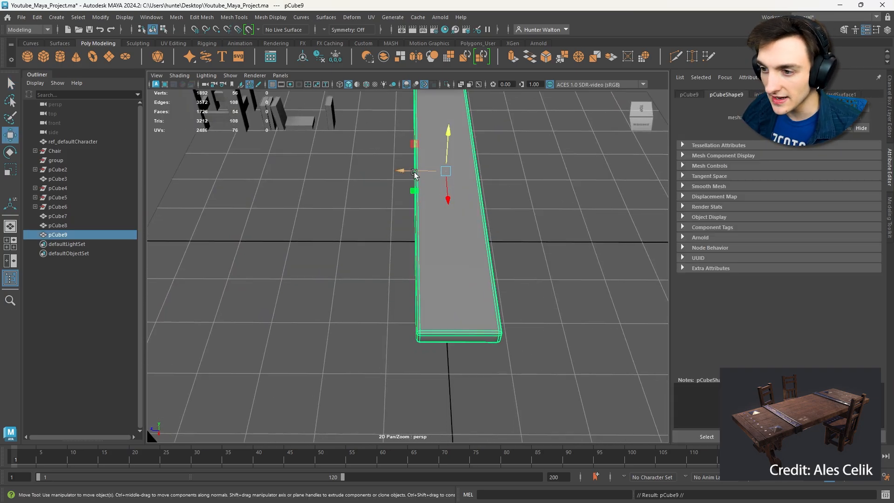
{"action": "left_click_drag", "start_coordinate": [416, 171], "coordinate": [477, 171]}
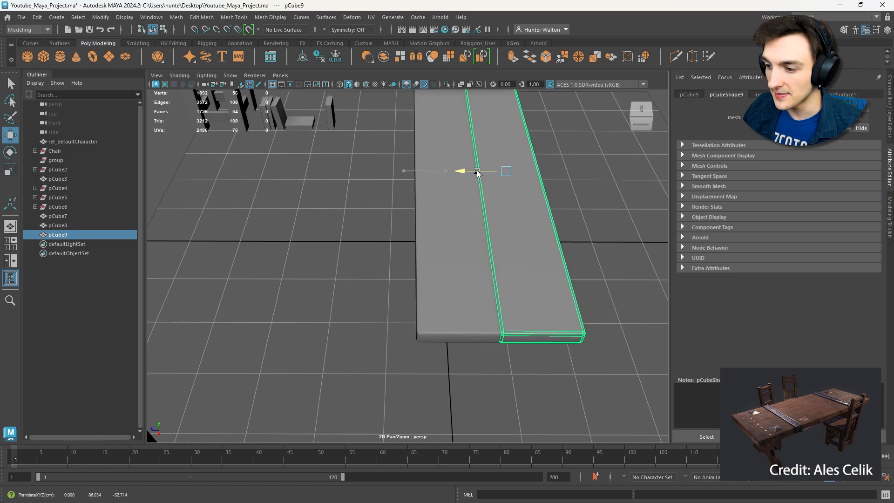
{"action": "key", "text": "f"}
{"action": "left_click", "coordinate": [560, 216]}
{"action": "left_click_drag", "start_coordinate": [541, 238], "coordinate": [535, 189], "text": "alt"}
{"action": "left_click", "coordinate": [399, 286]}
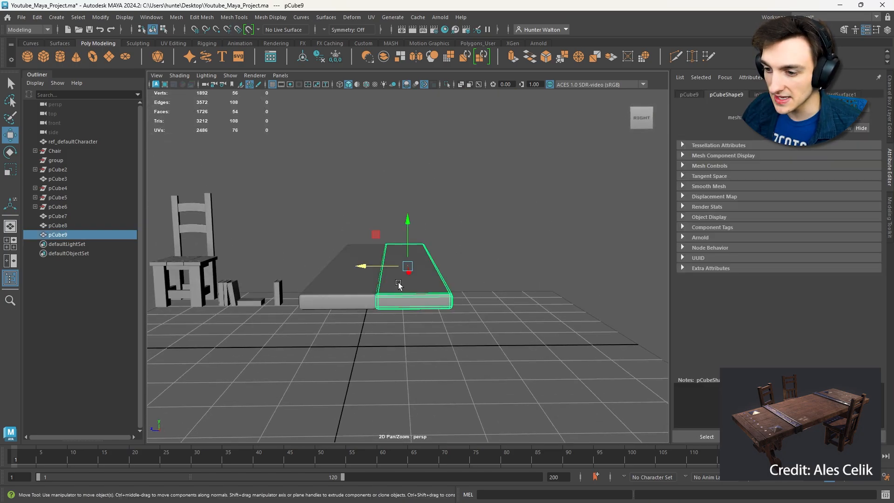
{"action": "key", "text": "f"}
{"action": "left_click", "coordinate": [535, 243]}
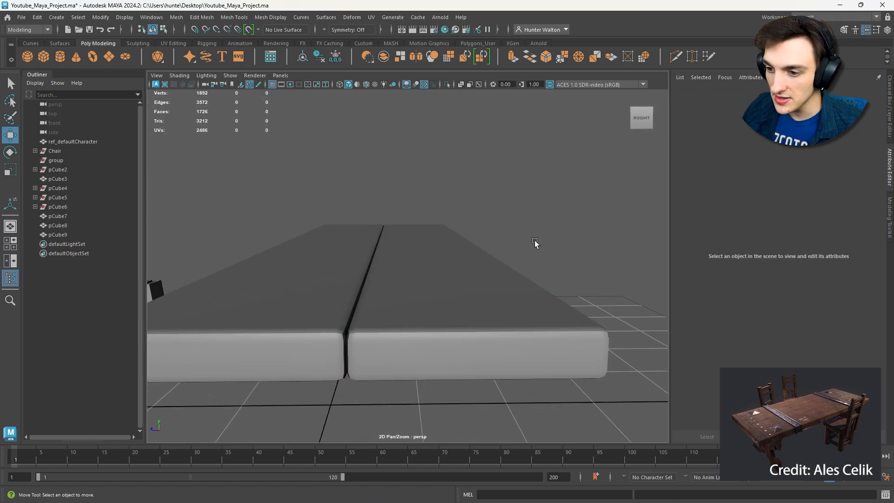
{"action": "left_click_drag", "start_coordinate": [535, 243], "coordinate": [463, 300], "text": "alt"}
{"action": "scroll", "coordinate": [544, 239], "scroll_direction": "down", "scroll_amount": 5}
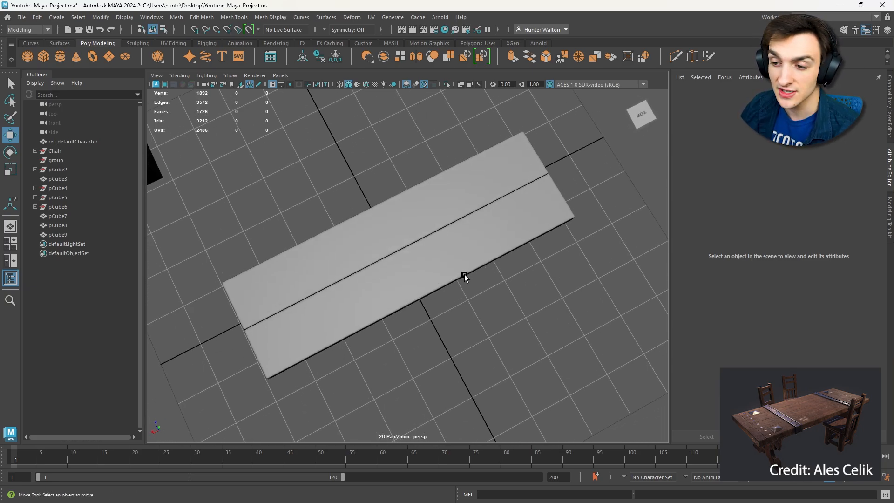
{"action": "key", "text": "ctrl+z"}
- Freeze the transformations of the raised plank
{"action": "left_click", "coordinate": [421, 202]}
{"action": "left_click_drag", "start_coordinate": [421, 202], "coordinate": [405, 183], "text": "alt"}
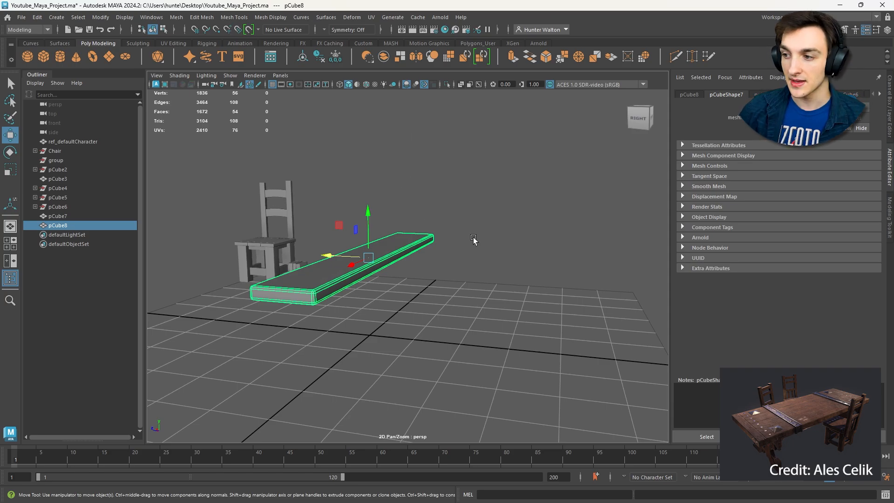
{"action": "left_click", "coordinate": [691, 95]}
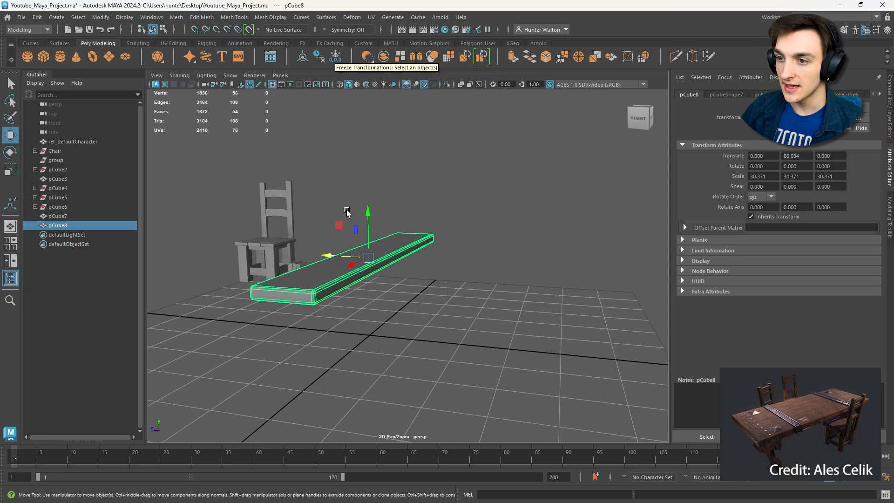
{"action": "left_click", "coordinate": [336, 57]}
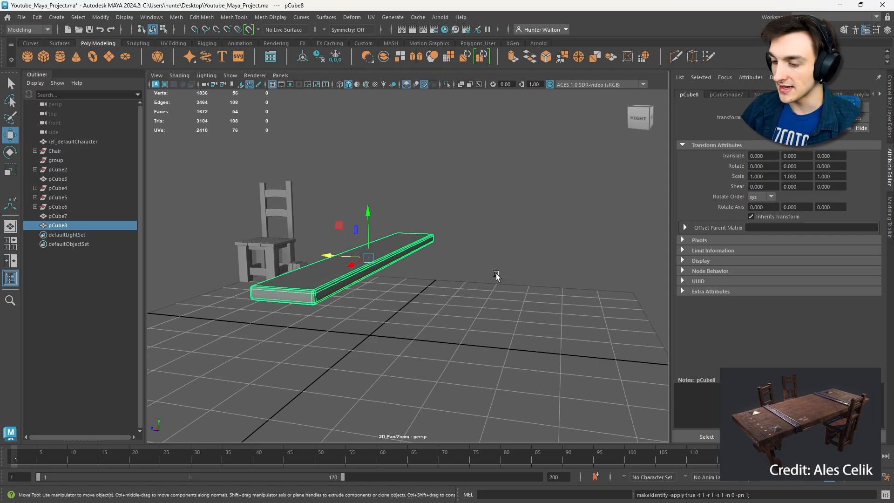
{"action": "left_click_drag", "start_coordinate": [496, 273], "coordinate": [470, 281], "text": "alt"}
{"action": "left_click_drag", "start_coordinate": [532, 284], "coordinate": [465, 253], "text": "alt"}
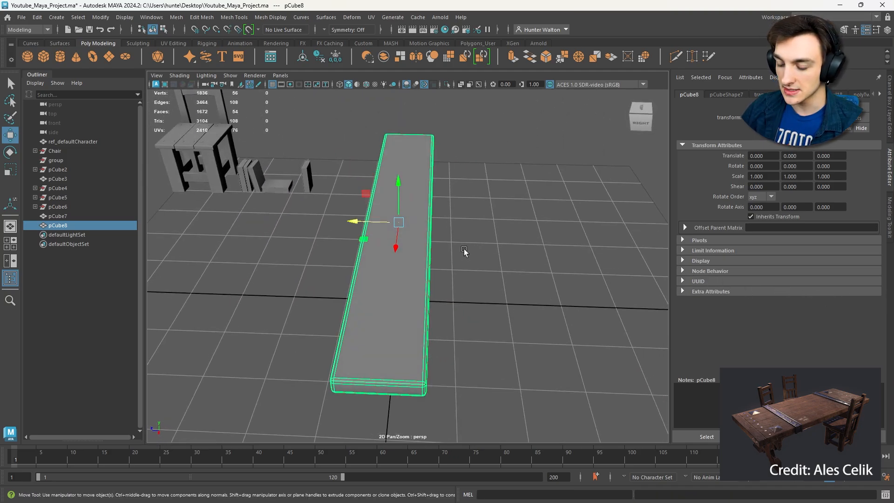
- Snap the plank's pivot to a vertex on its long side edge
{"action": "key", "text": "d"}
{"action": "key", "text": "v"}
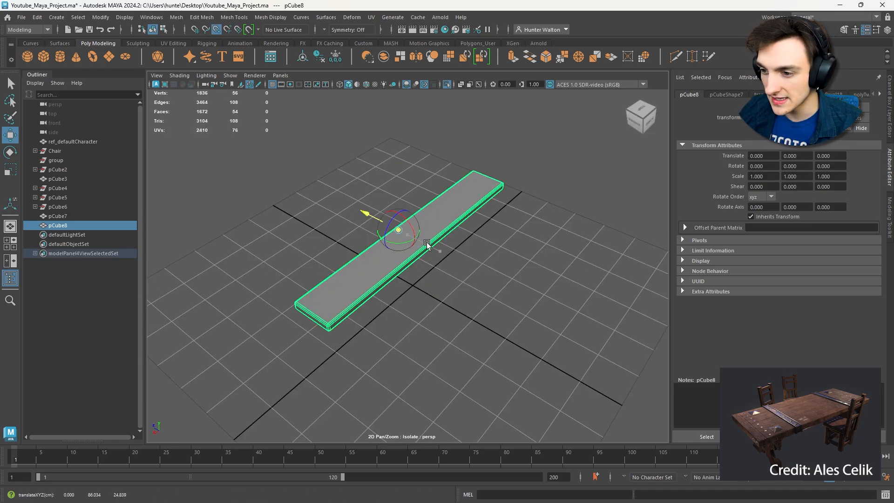
{"action": "left_click_drag", "start_coordinate": [398, 210], "coordinate": [389, 268], "text": "alt"}
- Duplicate the plank, place the copy edge to edge with the original at -53.532 in Z, and copy that offset value
{"action": "key", "text": "ctrl+d"}
{"action": "left_click", "coordinate": [587, 252]}
{"action": "left_click_drag", "start_coordinate": [587, 251], "coordinate": [548, 255], "text": "alt"}
{"action": "scroll", "coordinate": [575, 213], "scroll_direction": "down", "scroll_amount": 10}
{"action": "scroll", "coordinate": [511, 280], "scroll_direction": "up", "scroll_amount": 6}
{"action": "scroll", "coordinate": [548, 253], "scroll_direction": "up", "scroll_amount": 5}
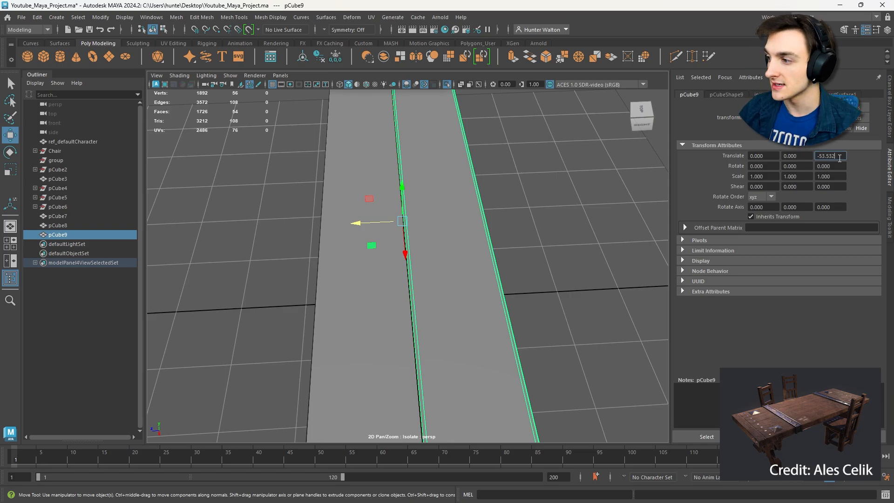
- Delete the duplicate plank, turn off isolation to show the whole scene, and select the original plank
{"action": "key", "text": "backslash"}
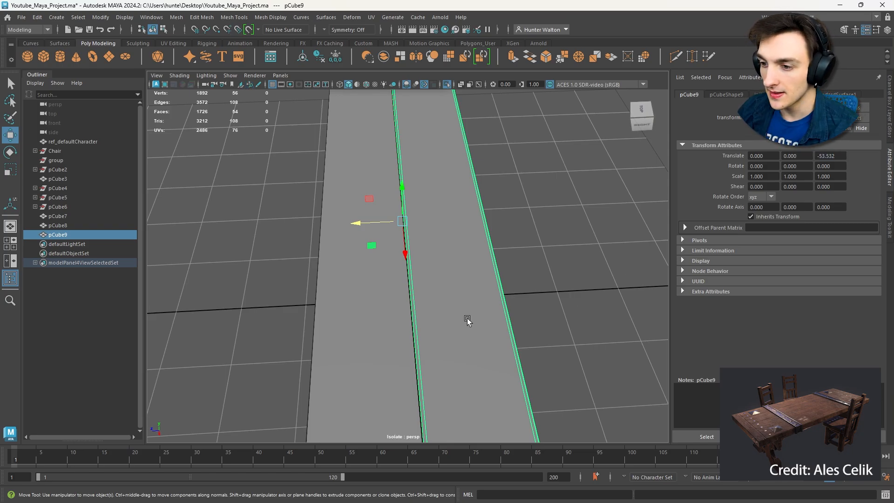
{"action": "key", "text": "Delete"}
{"action": "key", "text": "ctrl+1"}
{"action": "left_click", "coordinate": [389, 287]}
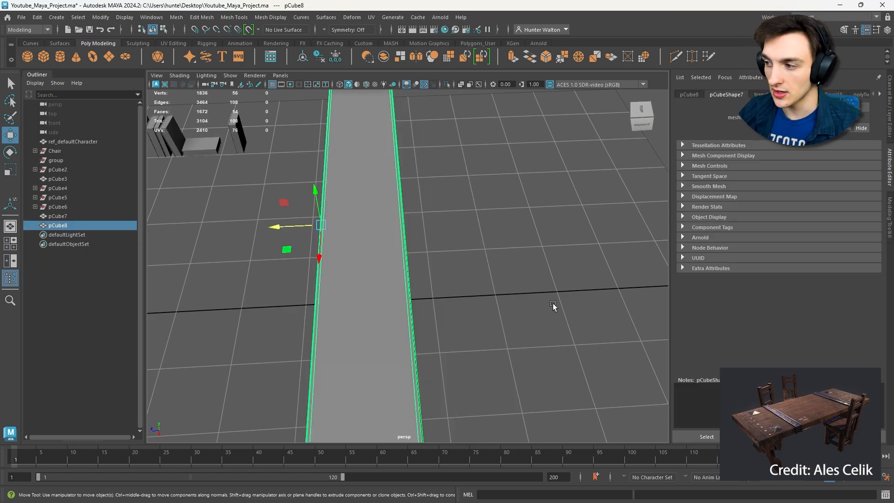
{"action": "left_click_drag", "start_coordinate": [534, 224], "coordinate": [492, 212], "text": "alt"}
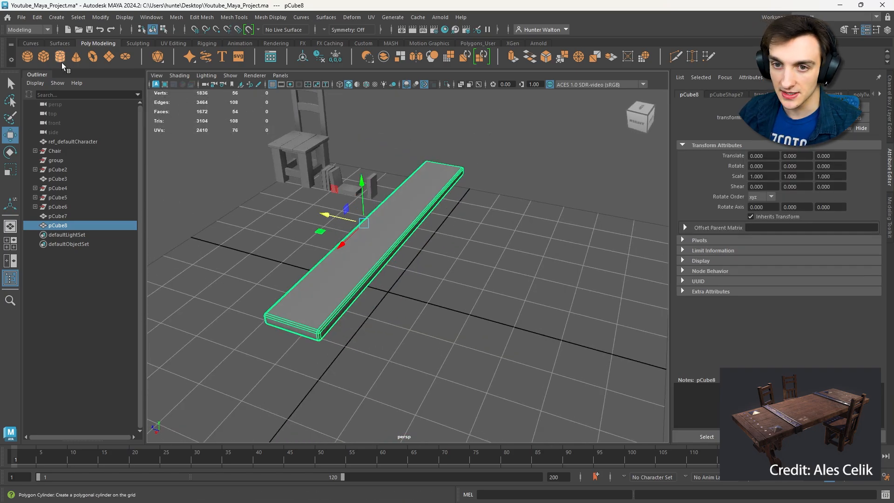
- Open the Duplicate Special options for the plank and set the translate offset to 0, 0, -53.532
{"action": "left_click", "coordinate": [34, 19]}
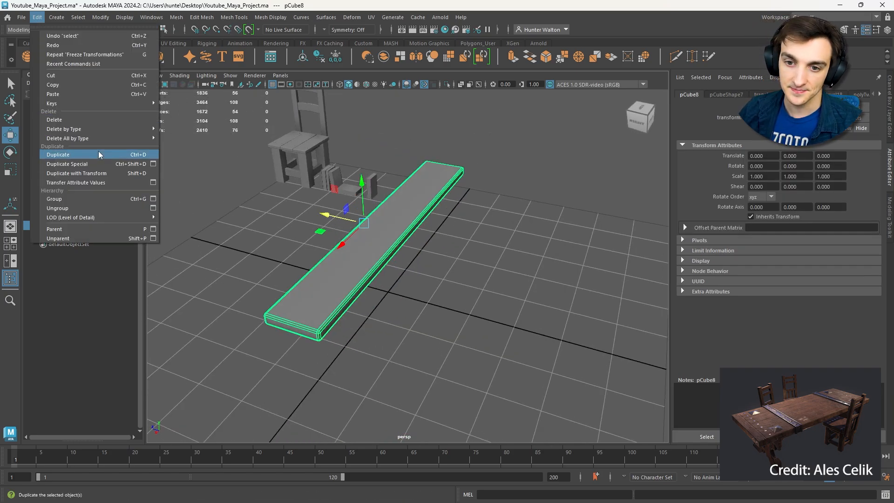
{"action": "left_click", "coordinate": [154, 164]}
{"action": "left_click", "coordinate": [499, 176]}
{"action": "type", "text": "0"}
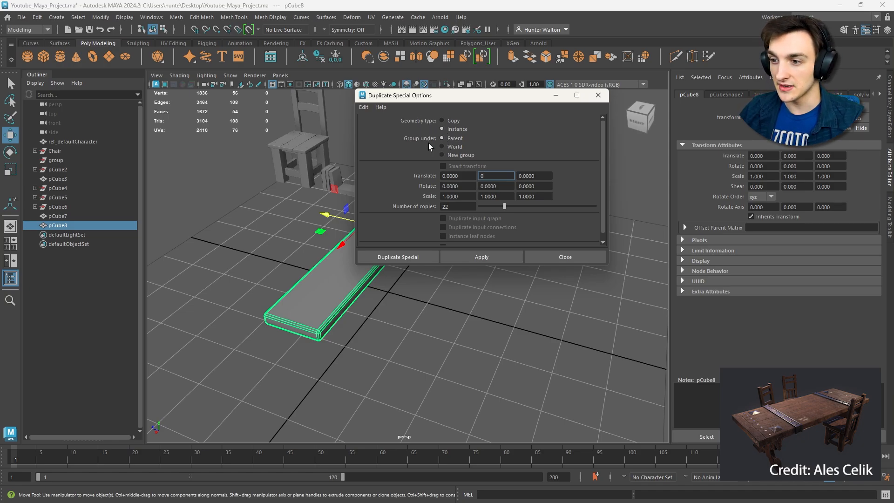
{"action": "left_click", "coordinate": [527, 176]}
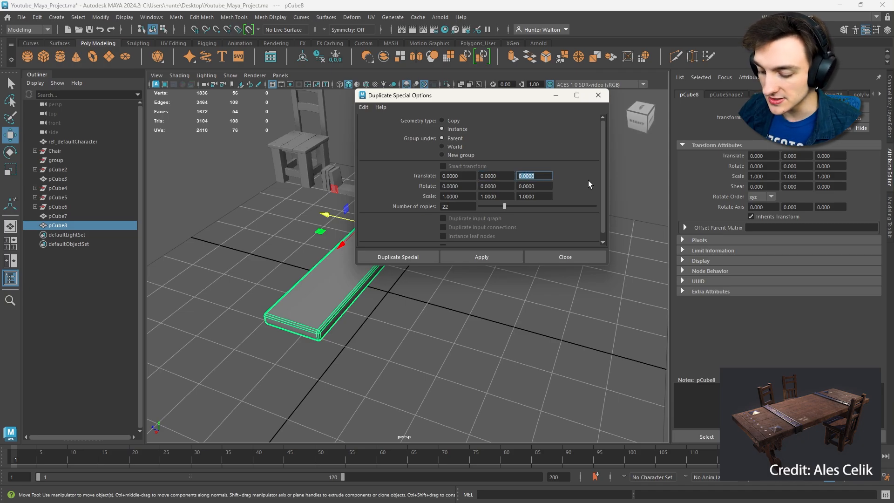
{"action": "type", "text": "-53.532"}
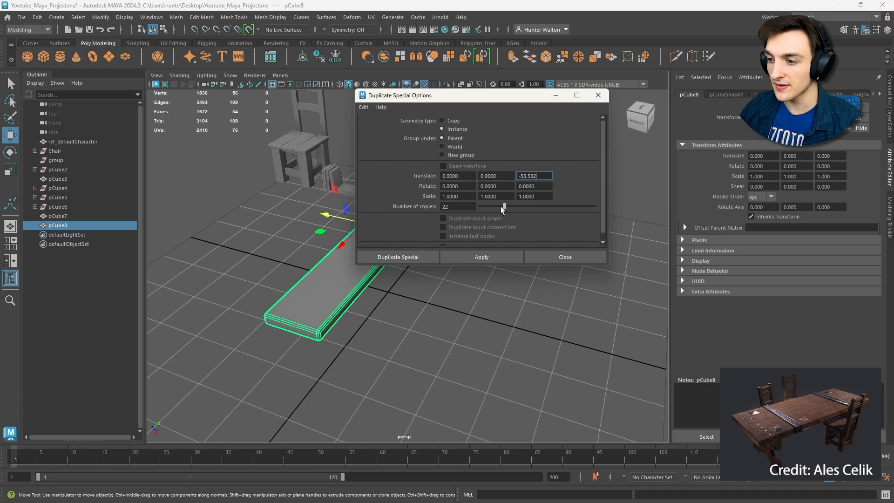
- Try duplicating the plank with 100 instances, and delete all the copies
{"action": "left_click_drag", "start_coordinate": [504, 206], "coordinate": [595, 205]}
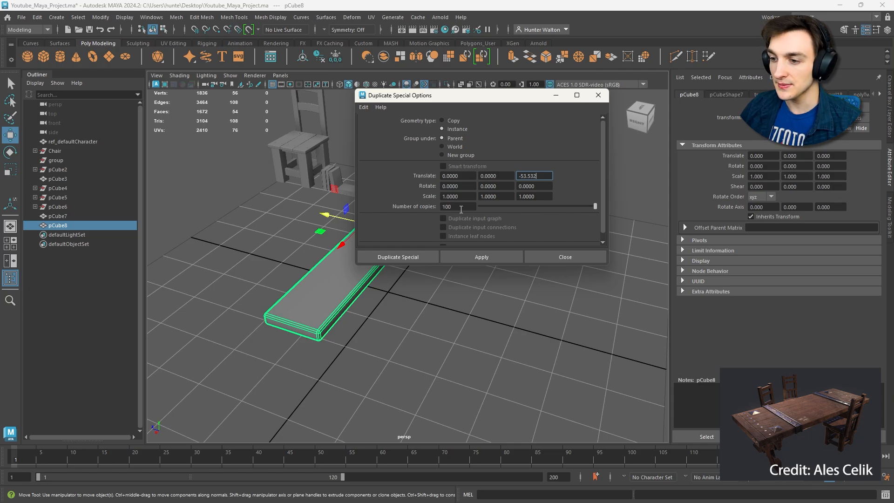
{"action": "left_click", "coordinate": [467, 255]}
{"action": "left_click_drag", "start_coordinate": [484, 96], "coordinate": [0, 188]}
{"action": "key", "text": "f"}
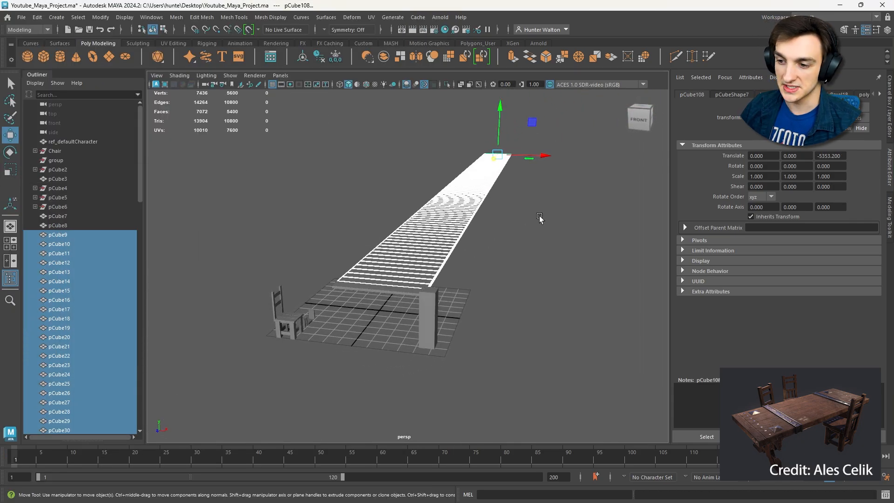
{"action": "key", "text": "Delete"}
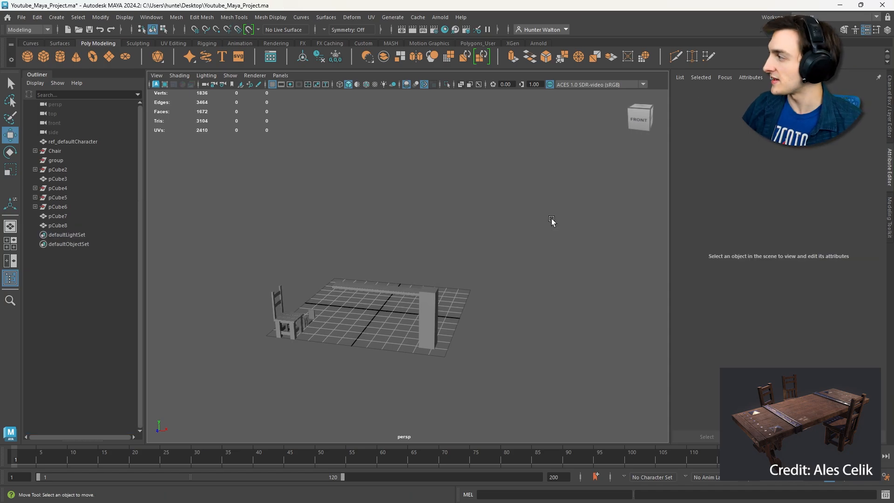
- Use Duplicate Special on the plank to create 3 instances side by side, offset -53.532 in Z
{"action": "left_click_drag", "start_coordinate": [520, 226], "coordinate": [409, 251], "text": "alt"}
{"action": "right_click_drag", "start_coordinate": [408, 251], "coordinate": [512, 258], "text": "alt"}
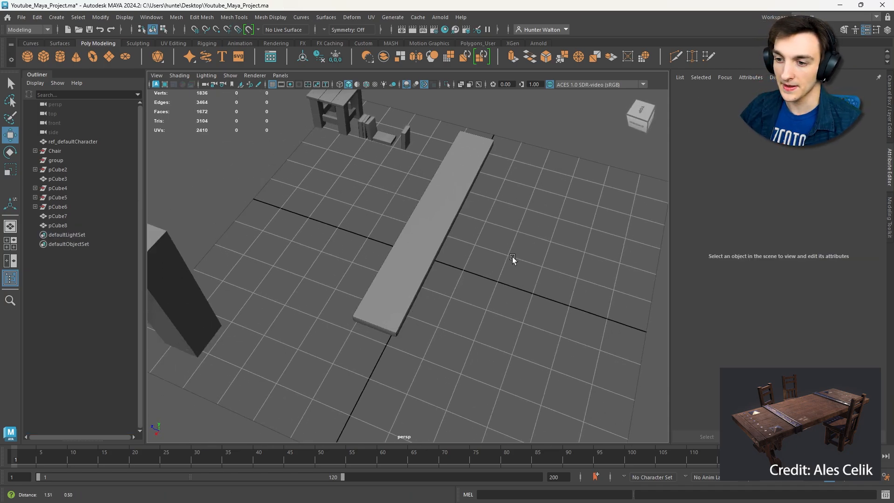
{"action": "left_click_drag", "start_coordinate": [512, 257], "coordinate": [433, 251], "text": "alt"}
{"action": "left_click", "coordinate": [432, 251]}
{"action": "key", "text": "ctrl+shift+d"}
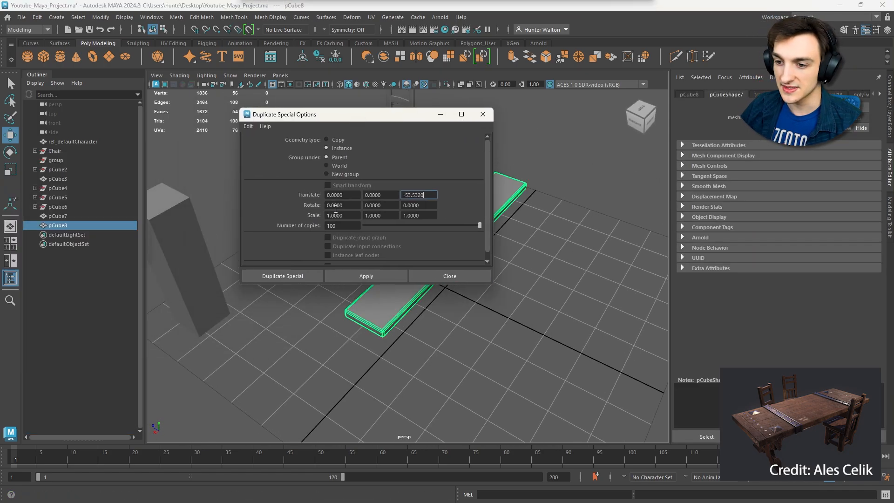
{"action": "left_click", "coordinate": [338, 225]}
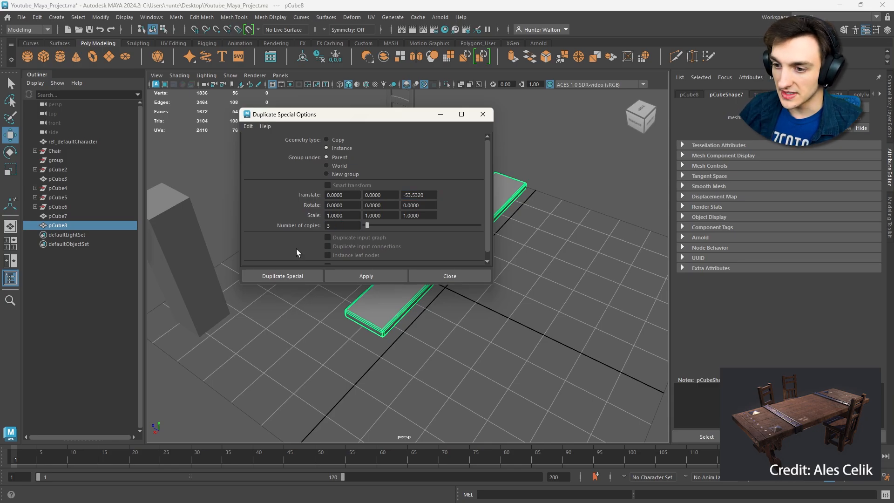
{"action": "left_click", "coordinate": [358, 271]}
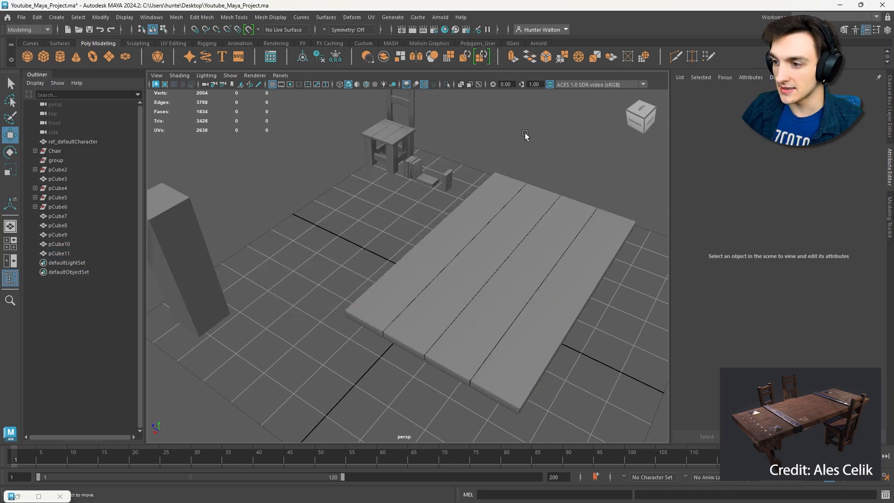
- Move the chair up to the long side of the tabletop and rotate it to face the table
{"action": "left_click_drag", "start_coordinate": [524, 133], "coordinate": [450, 174], "text": "alt"}
{"action": "scroll", "coordinate": [456, 210], "scroll_direction": "down", "scroll_amount": 4}
{"action": "left_click_drag", "start_coordinate": [459, 235], "coordinate": [559, 275], "text": "alt"}
{"action": "scroll", "coordinate": [513, 261], "scroll_direction": "up", "scroll_amount": 3}
{"action": "left_click", "coordinate": [260, 156]}
{"action": "left_click_drag", "start_coordinate": [212, 151], "coordinate": [451, 299]}
{"action": "key", "text": "e"}
{"action": "left_click", "coordinate": [397, 153]}
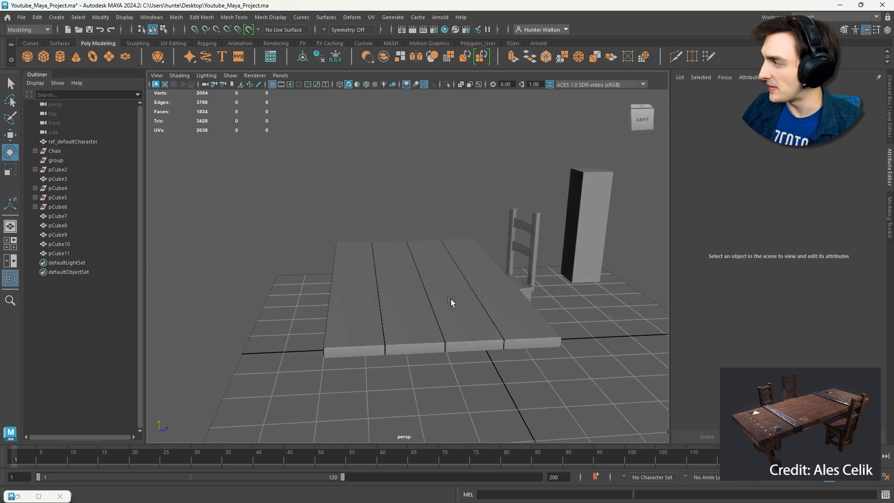
- Delete the three duplicate planks and select the original plank with the Scale tool
{"action": "left_click_drag", "start_coordinate": [361, 321], "coordinate": [451, 361]}
{"action": "key", "text": "Delete"}
{"action": "left_click", "coordinate": [497, 317]}
{"action": "key", "text": "r"}
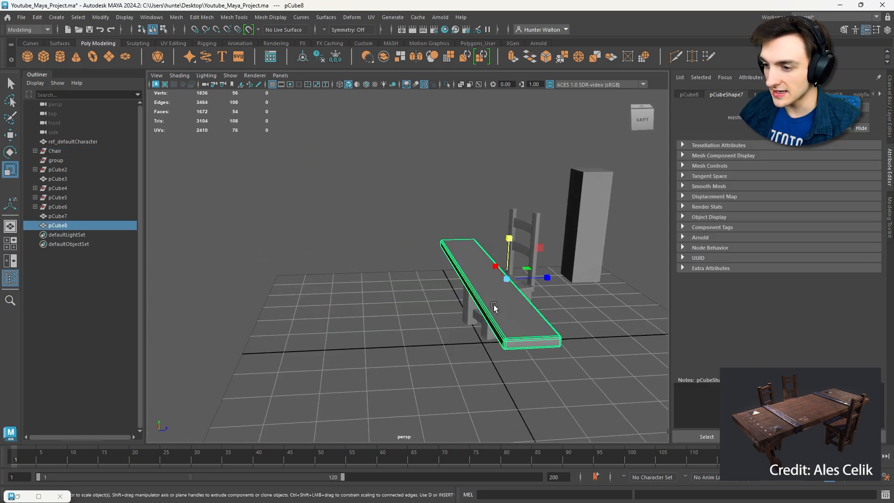
{"action": "left_click_drag", "start_coordinate": [547, 281], "coordinate": [443, 272]}
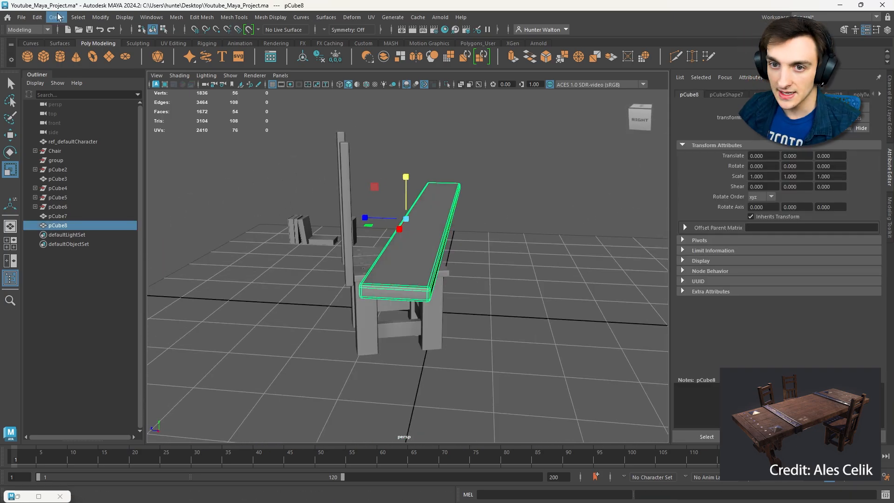
- Duplicate the plank, offset the copy -38.858 in Z against the original's long edge to establish the spacing, and delete the copy
{"action": "left_click", "coordinate": [38, 17]}
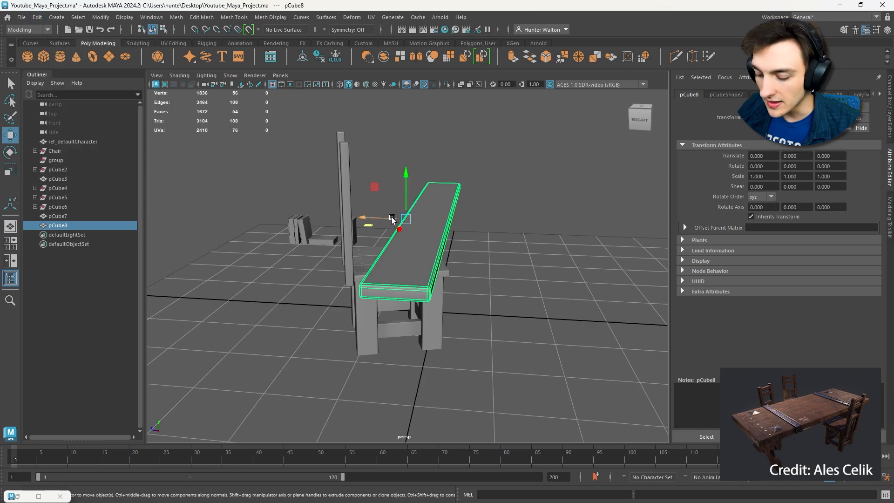
{"action": "key", "text": "ctrl+d"}
{"action": "key", "text": "v"}
{"action": "left_click_drag", "start_coordinate": [377, 218], "coordinate": [433, 300]}
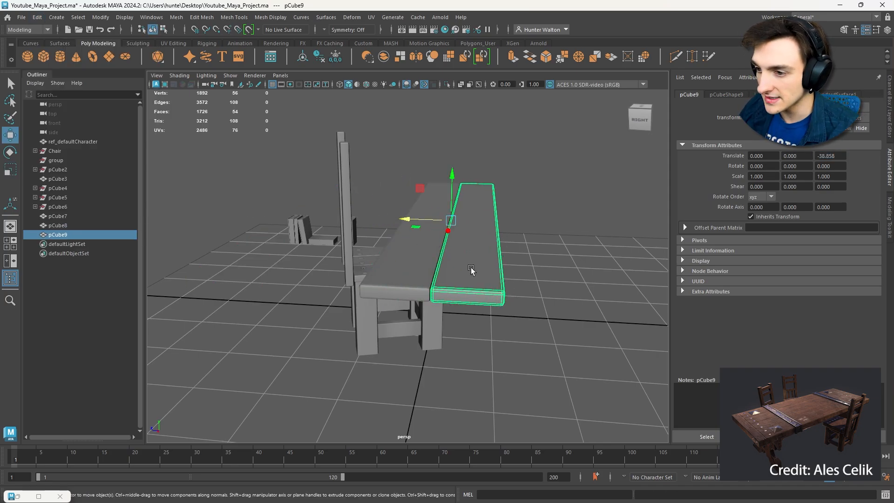
{"action": "key", "text": "Delete"}
- Use Duplicate Special on the plank to create 3 instances side by side, offset -38.858 in Z
{"action": "left_click", "coordinate": [440, 219]}
{"action": "left_click", "coordinate": [37, 18]}
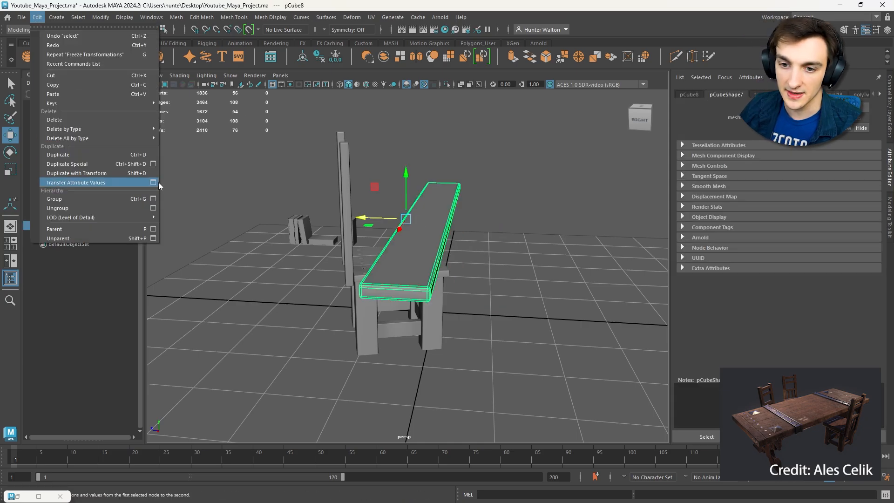
{"action": "left_click", "coordinate": [154, 164]}
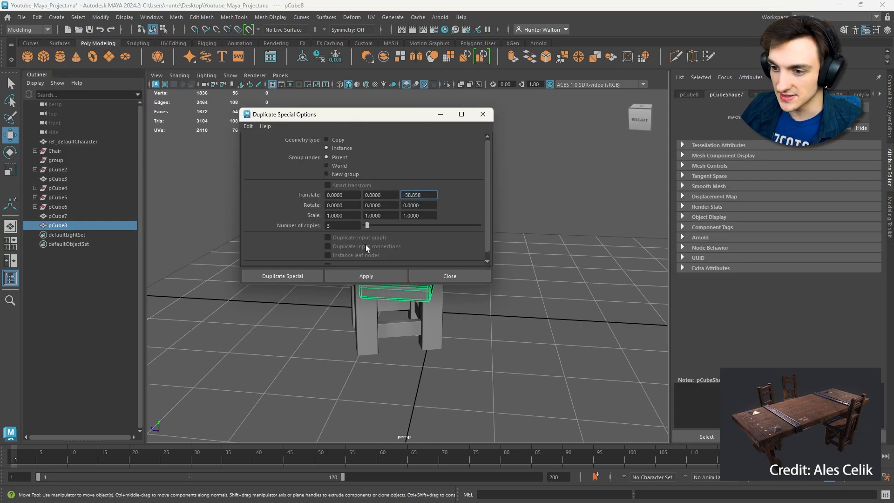
{"action": "left_click", "coordinate": [366, 276]}
{"action": "left_click", "coordinate": [450, 275]}
{"action": "left_click", "coordinate": [533, 179]}
{"action": "left_click_drag", "start_coordinate": [533, 179], "coordinate": [378, 192], "text": "alt"}
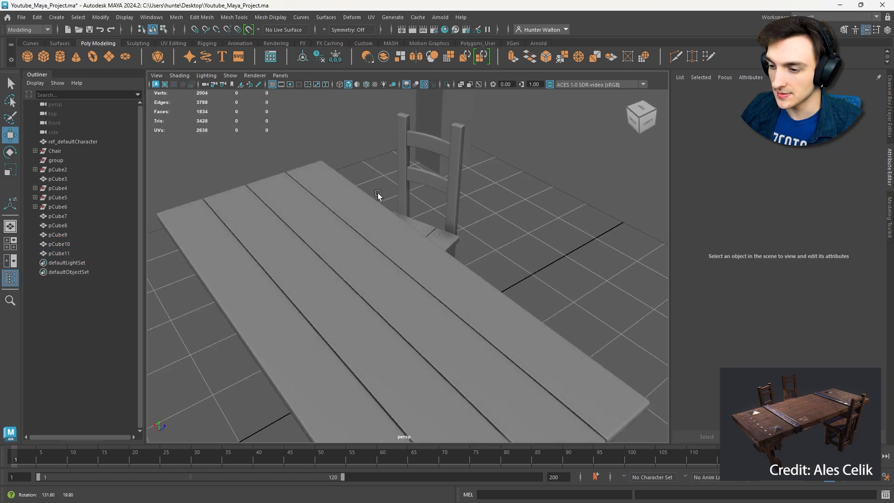
- Select all four tabletop planks and adjust their height above the chair seat
{"action": "scroll", "coordinate": [409, 221], "scroll_direction": "down", "scroll_amount": 6}
{"action": "left_click_drag", "start_coordinate": [409, 221], "coordinate": [292, 218], "text": "alt"}
{"action": "scroll", "coordinate": [429, 275], "scroll_direction": "up", "scroll_amount": 5}
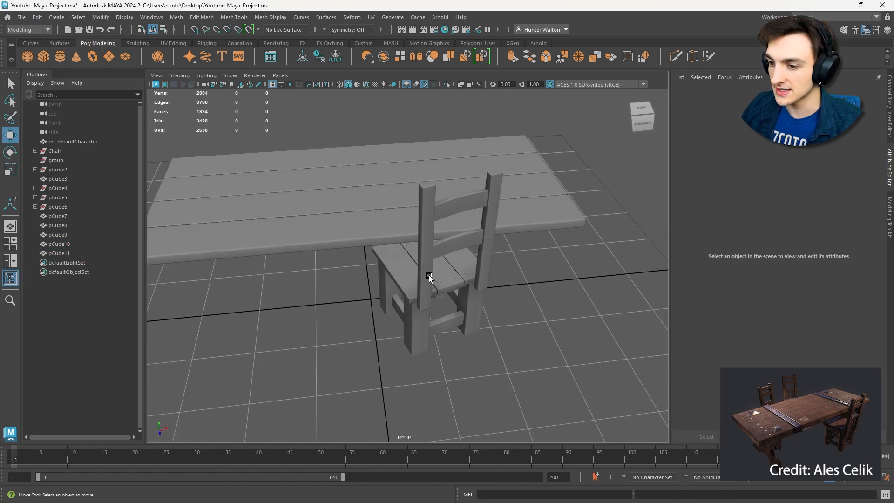
{"action": "left_click", "coordinate": [420, 285]}
{"action": "left_click_drag", "start_coordinate": [461, 265], "coordinate": [501, 259], "text": "alt"}
{"action": "left_click_drag", "start_coordinate": [288, 205], "coordinate": [405, 235]}
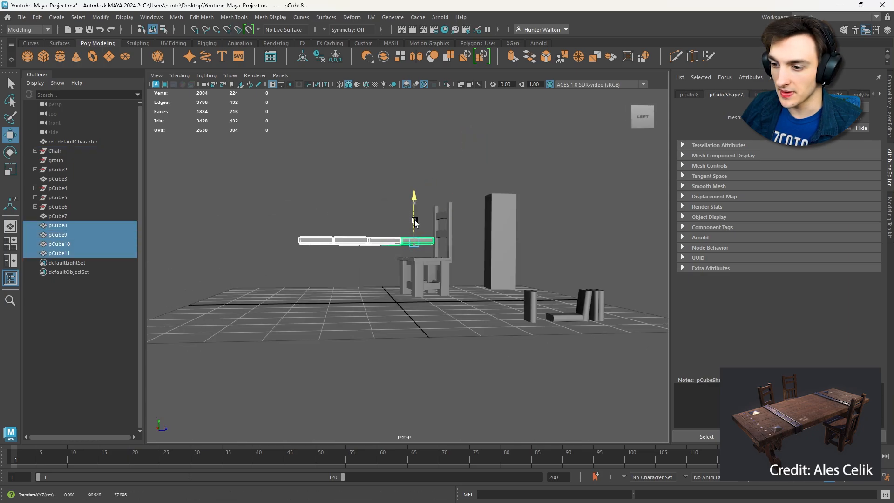
{"action": "left_click", "coordinate": [449, 317]}
- Scale the chair-side plank along its length to shorten the whole instanced tabletop
{"action": "left_click_drag", "start_coordinate": [327, 229], "coordinate": [330, 240]}
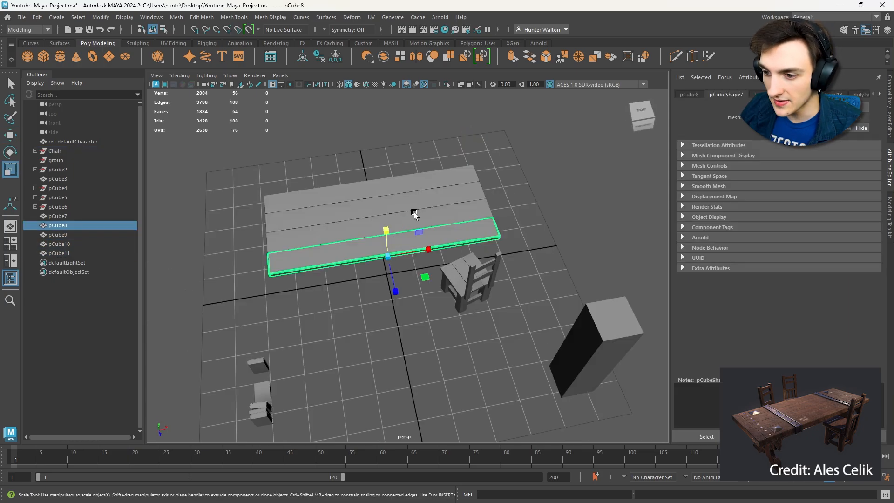
{"action": "left_click_drag", "start_coordinate": [375, 276], "coordinate": [376, 186]}
{"action": "left_click_drag", "start_coordinate": [427, 252], "coordinate": [425, 252]}
{"action": "key", "text": "w"}
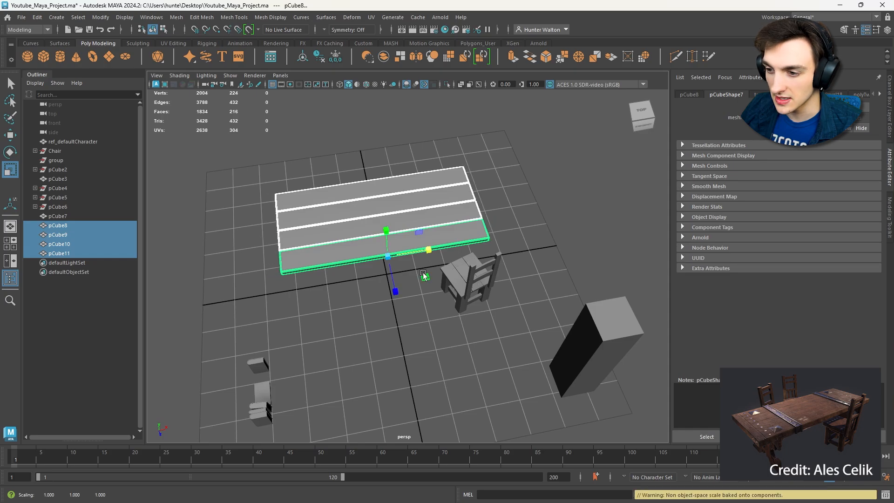
- Select all four planks and rescale them along their length to refine the tabletop's proportions
{"action": "left_click", "coordinate": [431, 326]}
{"action": "left_click_drag", "start_coordinate": [431, 326], "coordinate": [519, 301], "text": "alt"}
{"action": "middle_click_drag", "start_coordinate": [518, 301], "coordinate": [554, 268], "text": "alt"}
{"action": "right_click_drag", "start_coordinate": [555, 268], "coordinate": [488, 269], "text": "alt"}
{"action": "left_click_drag", "start_coordinate": [489, 270], "coordinate": [549, 290], "text": "alt"}
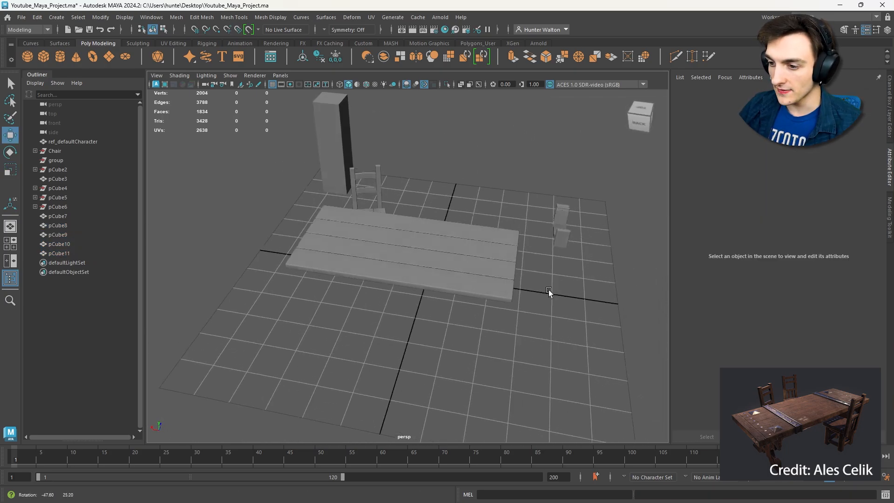
{"action": "left_click", "coordinate": [455, 270]}
{"action": "key", "text": "r"}
{"action": "left_click_drag", "start_coordinate": [496, 198], "coordinate": [431, 270], "text": "alt"}
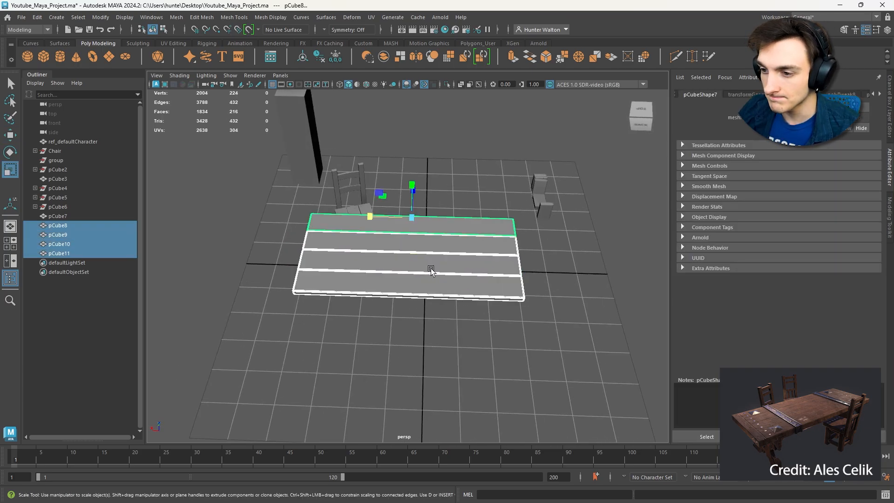
{"action": "left_click_drag", "start_coordinate": [376, 219], "coordinate": [527, 285]}
- Duplicate the plank nearest the chair, rotate the copy crosswise, and move it to one short end of the tabletop
{"action": "left_click", "coordinate": [395, 207]}
{"action": "left_click", "coordinate": [458, 272]}
{"action": "left_click_drag", "start_coordinate": [478, 264], "coordinate": [413, 255], "text": "alt"}
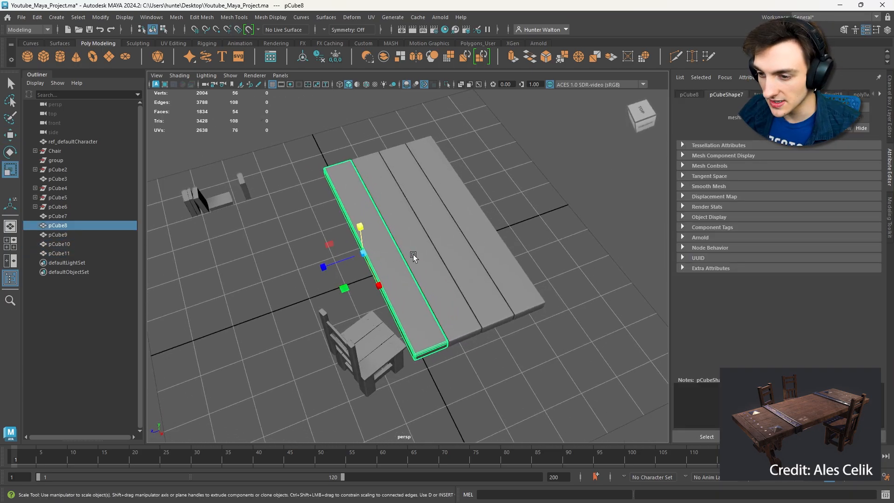
{"action": "key", "text": "ctrl+d"}
{"action": "key", "text": "e"}
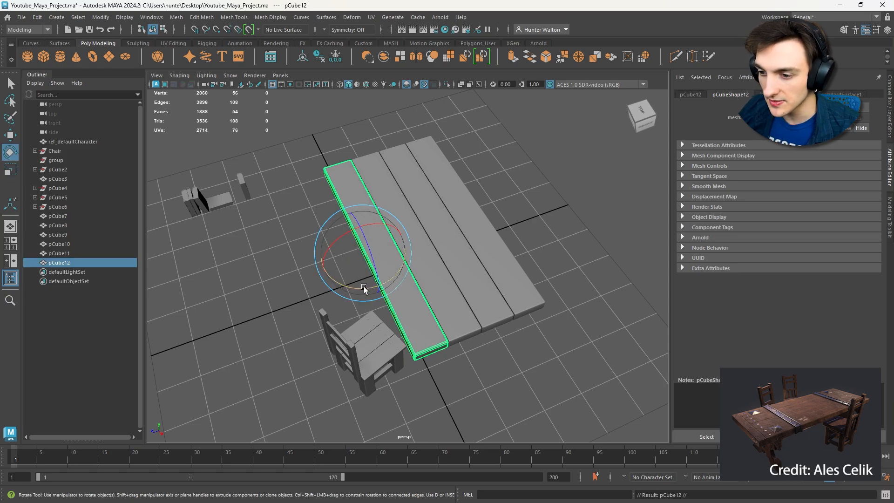
{"action": "left_click_drag", "start_coordinate": [362, 290], "coordinate": [424, 284]}
{"action": "key", "text": "w"}
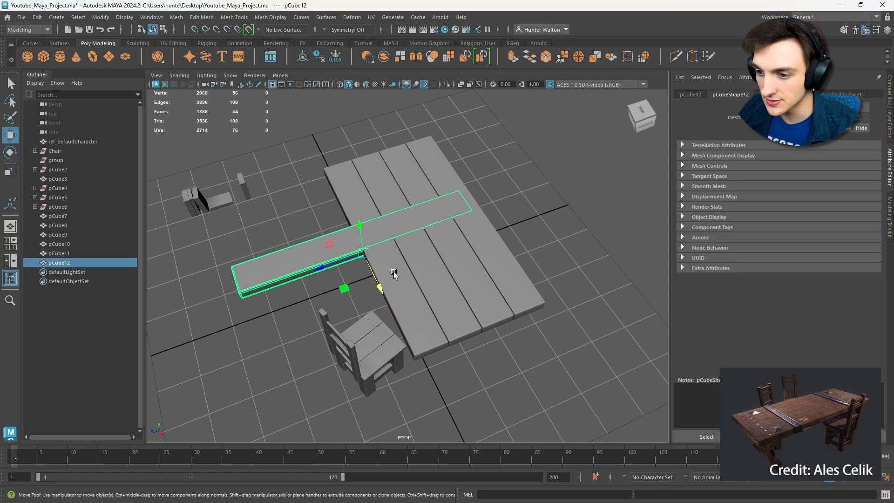
{"action": "left_click_drag", "start_coordinate": [345, 288], "coordinate": [478, 406]}
- Scale and position the crosswise plank so it spans the tabletop's width and sits flush against the plank ends
{"action": "key", "text": "f"}
{"action": "left_click_drag", "start_coordinate": [475, 343], "coordinate": [399, 307], "text": "alt"}
{"action": "key", "text": "r"}
{"action": "key", "text": "w"}
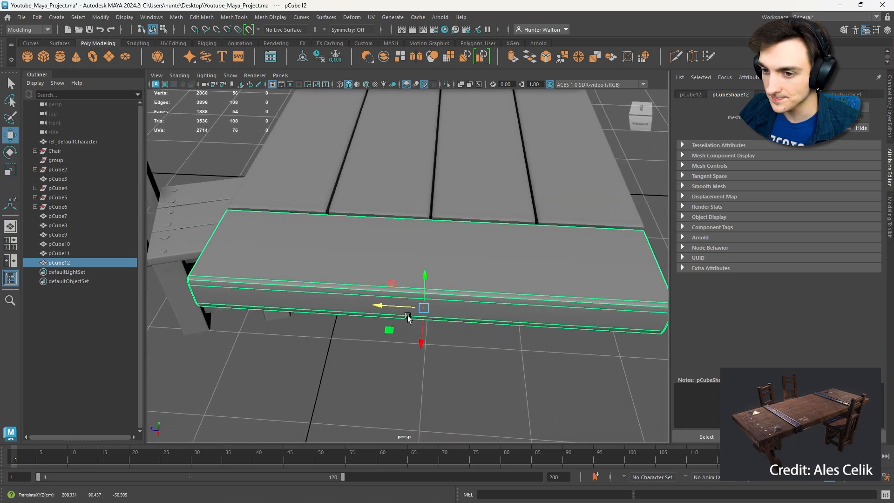
{"action": "left_click_drag", "start_coordinate": [408, 369], "coordinate": [505, 355], "text": "alt"}
{"action": "key", "text": "r"}
{"action": "key", "text": "w"}
{"action": "left_click", "coordinate": [431, 274]}
- Duplicate the crosswise end plank and move the copy along X to the opposite short end of the tabletop
{"action": "right_click_drag", "start_coordinate": [504, 355], "coordinate": [567, 258], "text": "alt"}
{"action": "left_click", "coordinate": [567, 261]}
{"action": "key", "text": "ctrl+d"}
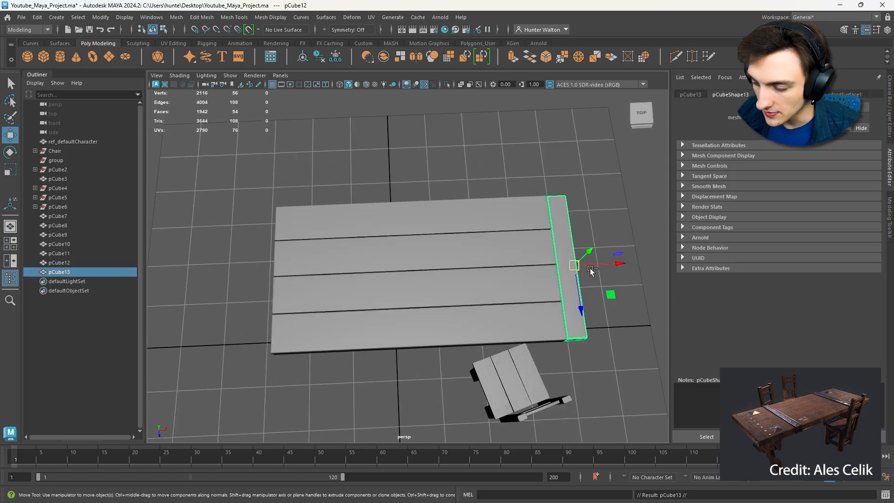
{"action": "left_click_drag", "start_coordinate": [605, 265], "coordinate": [316, 274]}
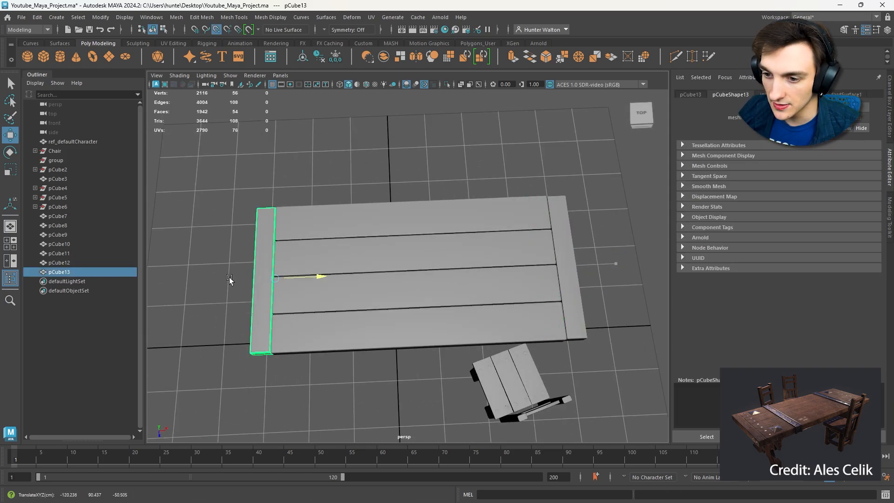
{"action": "left_click", "coordinate": [340, 189]}
{"action": "left_click_drag", "start_coordinate": [339, 189], "coordinate": [447, 320], "text": "alt"}
{"action": "key", "text": "r"}
{"action": "scroll", "coordinate": [449, 319], "scroll_direction": "up", "scroll_amount": 5}
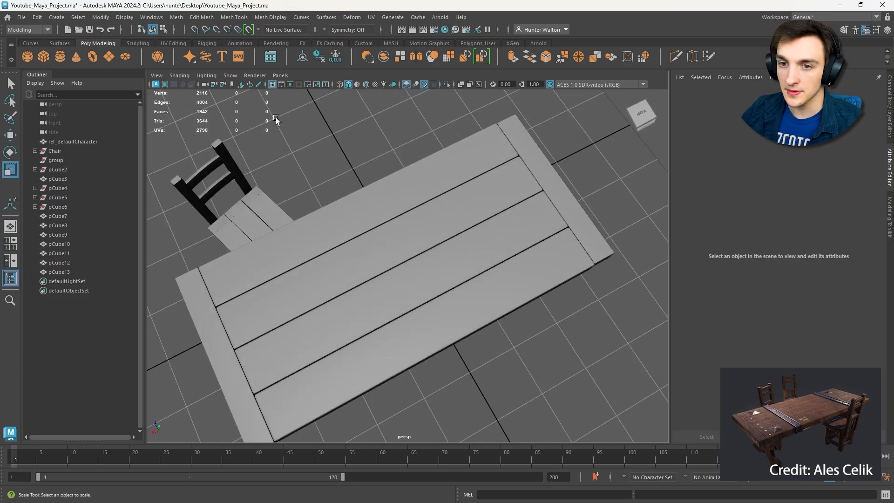
{"action": "scroll", "coordinate": [346, 170], "scroll_direction": "down", "scroll_amount": 4}
{"action": "left_click_drag", "start_coordinate": [346, 170], "coordinate": [445, 217], "text": "alt"}
{"action": "scroll", "coordinate": [435, 235], "scroll_direction": "up", "scroll_amount": 4}
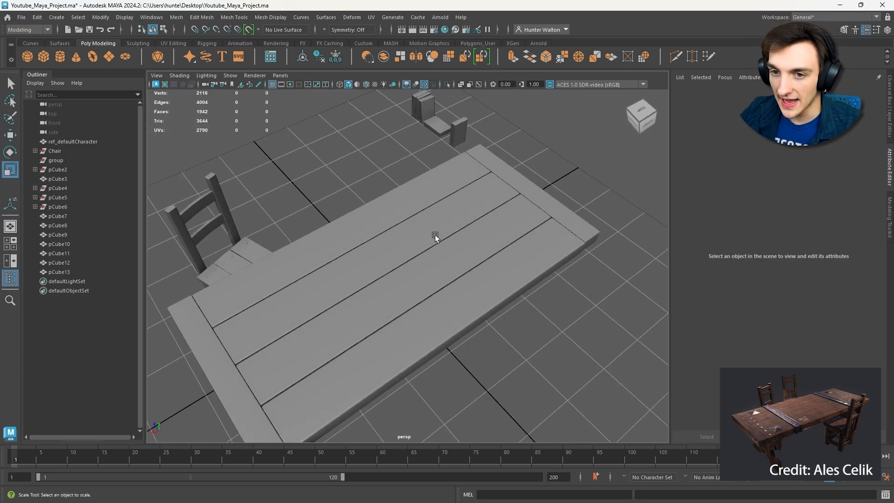
- Create a polygon cube and place it on the tabletop near one end, at about X -54 and Y 94
{"action": "middle_click_drag", "start_coordinate": [435, 235], "coordinate": [468, 165], "text": "alt"}
{"action": "left_click", "coordinate": [52, 59]}
{"action": "key", "text": "w"}
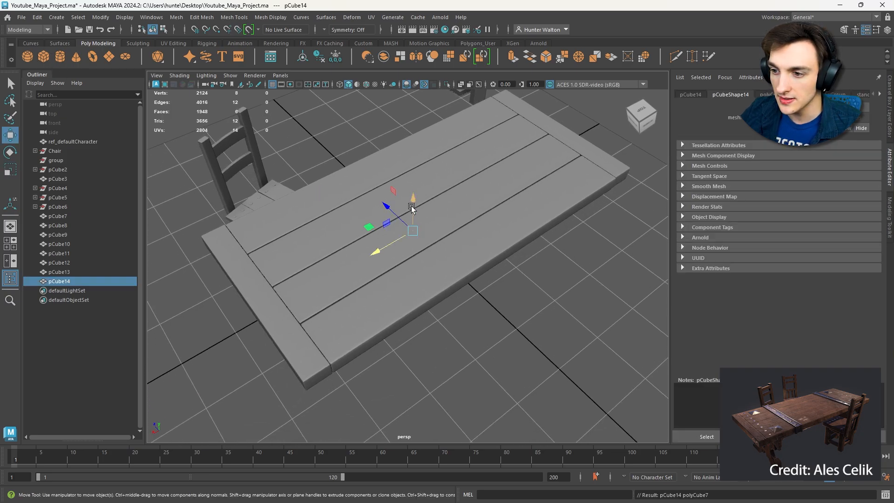
{"action": "left_click_drag", "start_coordinate": [412, 207], "coordinate": [484, 165]}
{"action": "key", "text": "r"}
{"action": "key", "text": "w"}
{"action": "scroll", "coordinate": [421, 141], "scroll_direction": "down", "scroll_amount": 2}
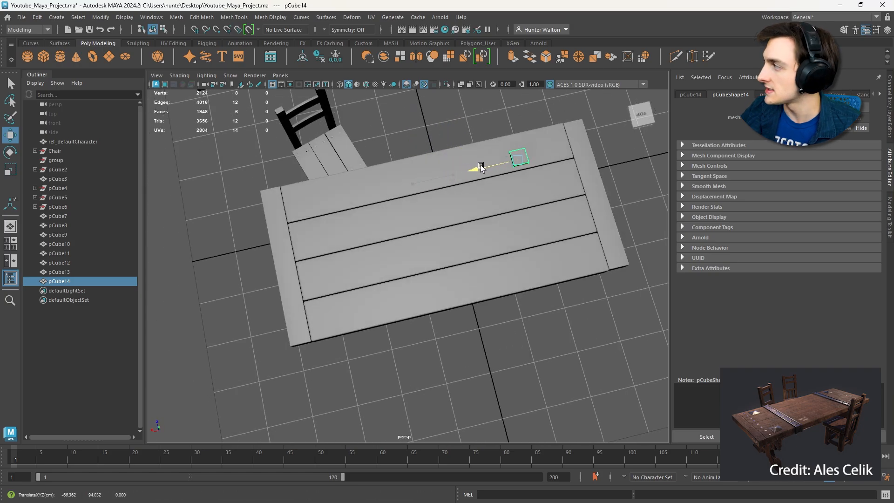
{"action": "key", "text": "f"}
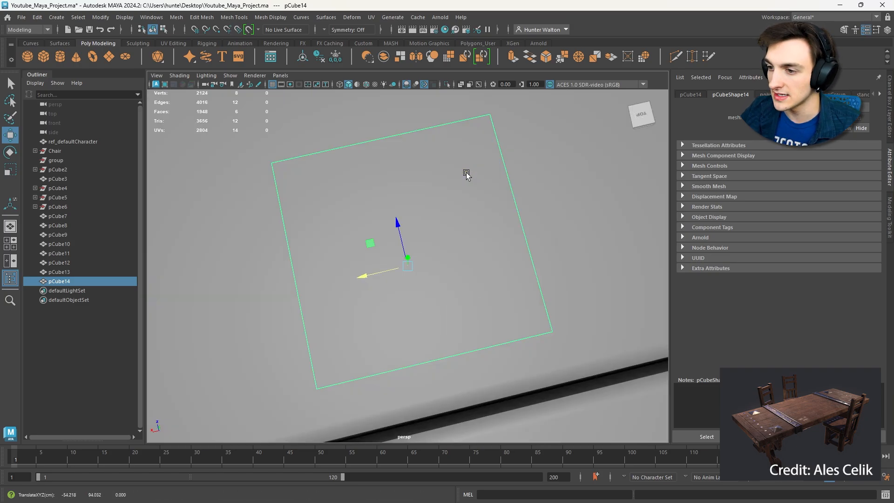
- Center the cube across the tabletop and scale it into a narrow strap spanning all four planks
{"action": "scroll", "coordinate": [447, 189], "scroll_direction": "down", "scroll_amount": 5}
{"action": "scroll", "coordinate": [475, 138], "scroll_direction": "up", "scroll_amount": 5}
{"action": "left_click_drag", "start_coordinate": [478, 201], "coordinate": [576, 178], "text": "alt"}
{"action": "left_click_drag", "start_coordinate": [329, 227], "coordinate": [100, 227]}
{"action": "key", "text": "r"}
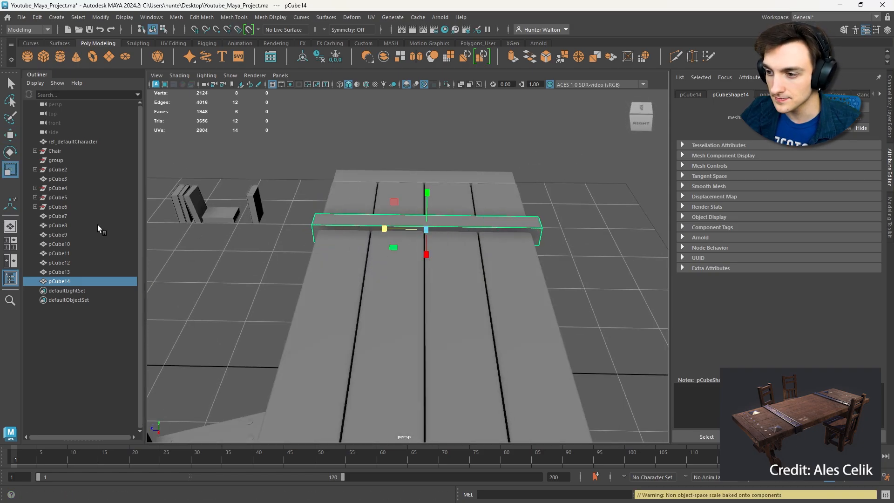
{"action": "left_click_drag", "start_coordinate": [383, 228], "coordinate": [321, 203]}
{"action": "key", "text": "w"}
{"action": "key", "text": "r"}
{"action": "key", "text": "w"}
{"action": "left_click_drag", "start_coordinate": [469, 230], "coordinate": [470, 232]}
{"action": "key", "text": "r"}
- Fine-tune the strap's scale and position so it wraps evenly around both long edges of the tabletop
{"action": "left_click", "coordinate": [559, 233]}
{"action": "left_click_drag", "start_coordinate": [559, 233], "coordinate": [489, 294], "text": "alt"}
{"action": "left_click", "coordinate": [463, 323]}
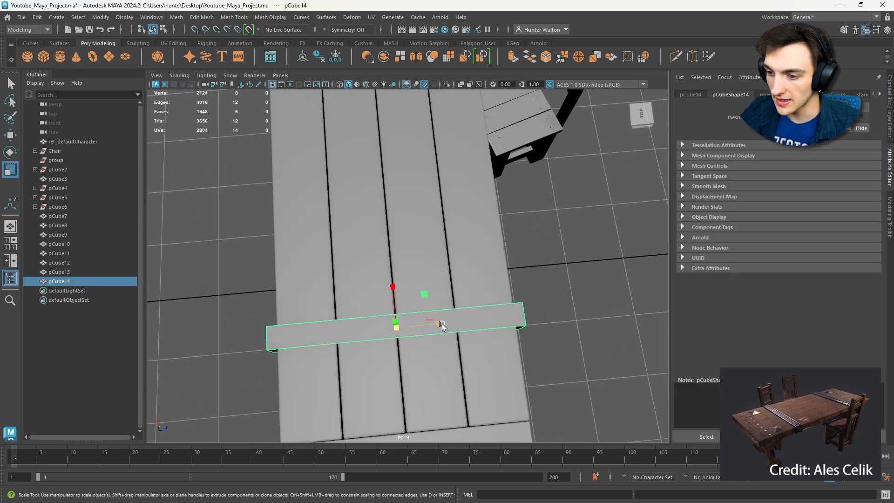
{"action": "left_click_drag", "start_coordinate": [442, 324], "coordinate": [440, 324]}
{"action": "key", "text": "w"}
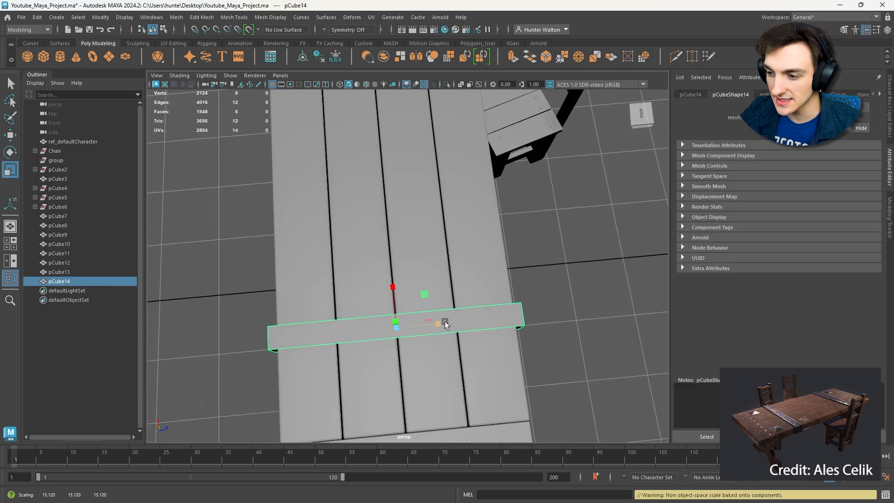
{"action": "left_click", "coordinate": [595, 265]}
{"action": "left_click_drag", "start_coordinate": [596, 266], "coordinate": [555, 213], "text": "alt"}
{"action": "left_click", "coordinate": [503, 284]}
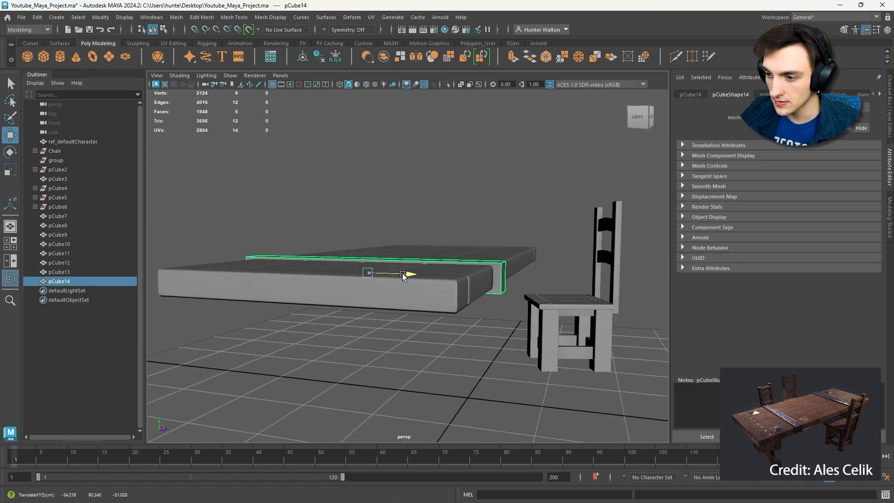
{"action": "left_click_drag", "start_coordinate": [366, 251], "coordinate": [396, 301], "text": "alt"}
{"action": "key", "text": "r"}
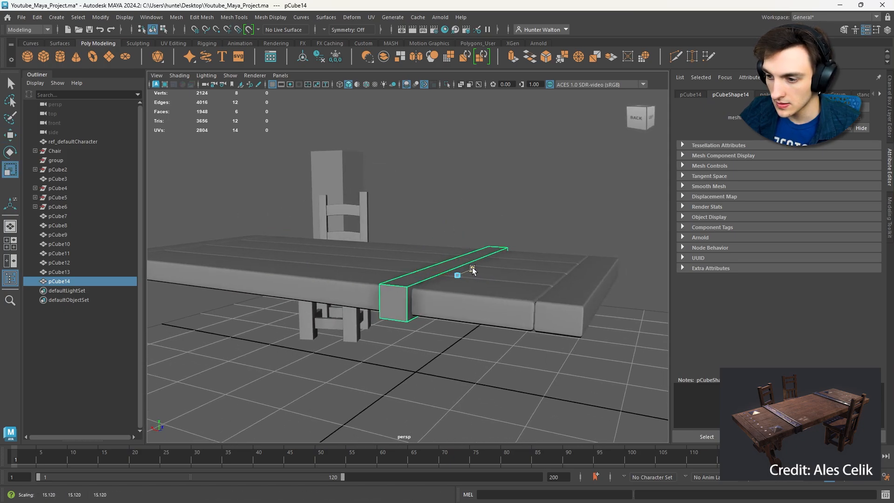
{"action": "middle_click_drag", "start_coordinate": [472, 268], "coordinate": [472, 270]}
{"action": "left_click_drag", "start_coordinate": [472, 270], "coordinate": [364, 281], "text": "alt"}
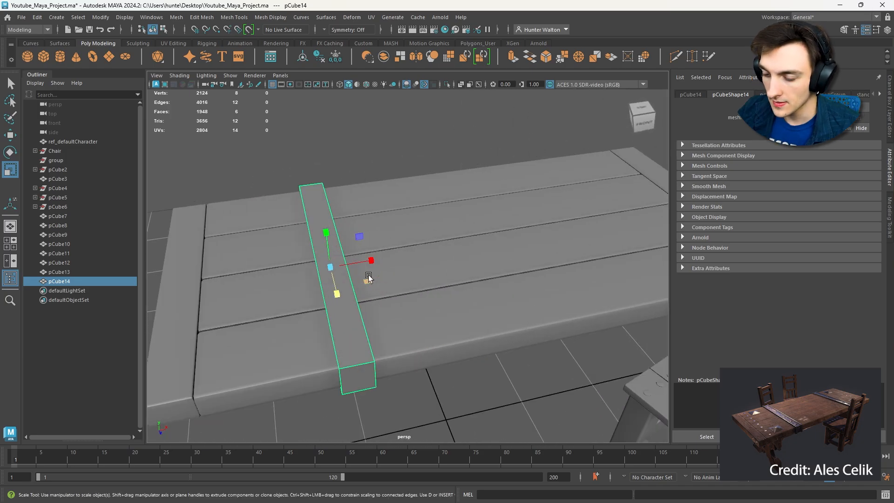
- Select the strap's top, bottom and two end faces and extrude them with an offset of 1.4
{"action": "right_click_drag", "start_coordinate": [346, 320], "coordinate": [346, 263]}
{"action": "left_click", "coordinate": [350, 342]}
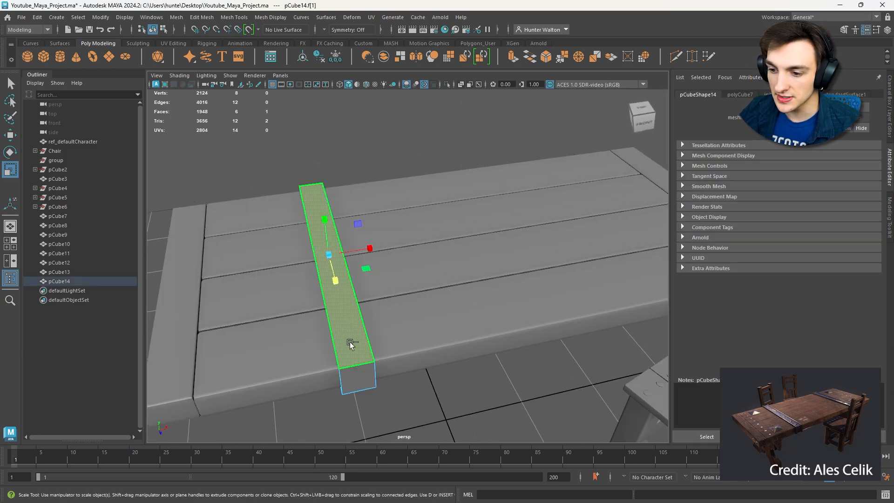
{"action": "left_click", "coordinate": [405, 408]}
{"action": "left_click_drag", "start_coordinate": [375, 411], "coordinate": [371, 345], "text": "alt"}
{"action": "left_click", "coordinate": [352, 180]}
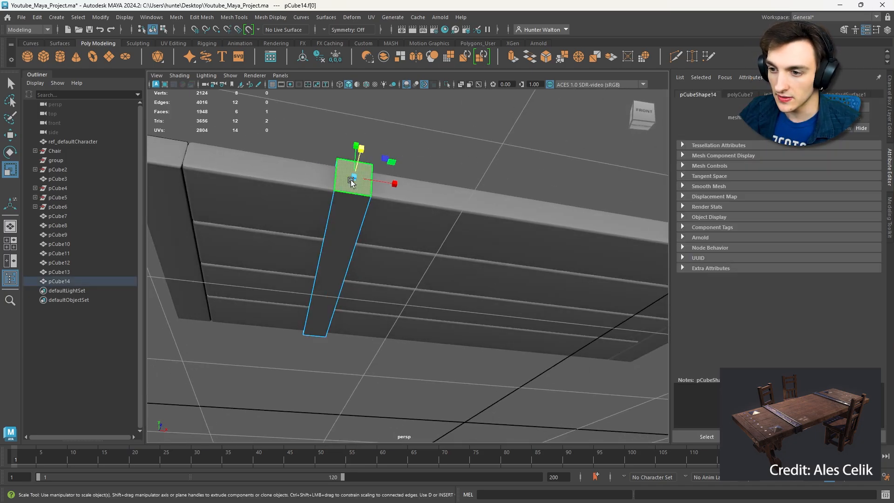
{"action": "left_click", "coordinate": [339, 218], "text": "shift"}
{"action": "left_click_drag", "start_coordinate": [315, 237], "coordinate": [501, 261], "text": "alt"}
{"action": "left_click", "coordinate": [523, 209], "text": "shift"}
{"action": "left_click_drag", "start_coordinate": [523, 219], "coordinate": [462, 326], "text": "alt"}
{"action": "left_click", "coordinate": [506, 315], "text": "shift"}
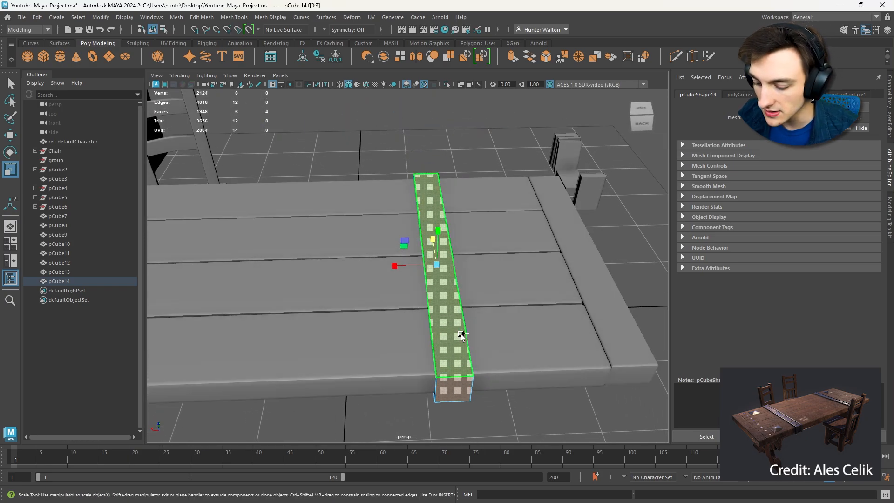
{"action": "key", "text": "ctrl+e"}
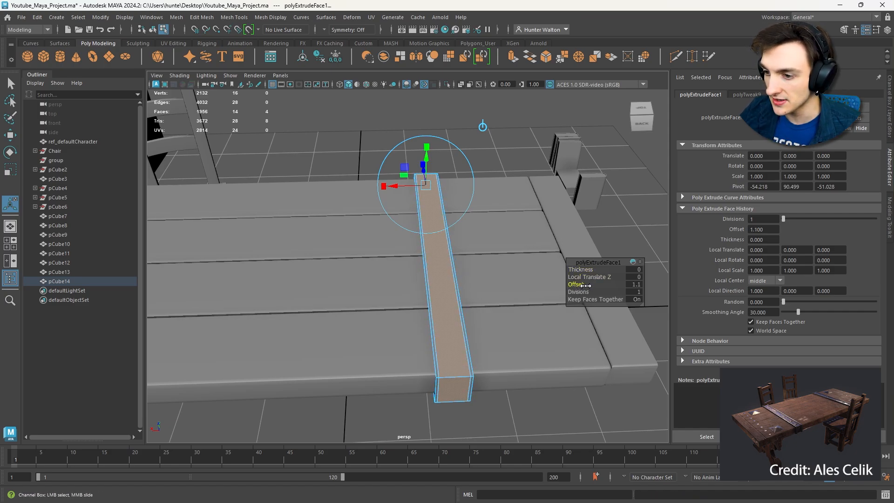
{"action": "left_click_drag", "start_coordinate": [590, 284], "coordinate": [590, 285]}
{"action": "scroll", "coordinate": [515, 297], "scroll_direction": "up", "scroll_amount": 5}
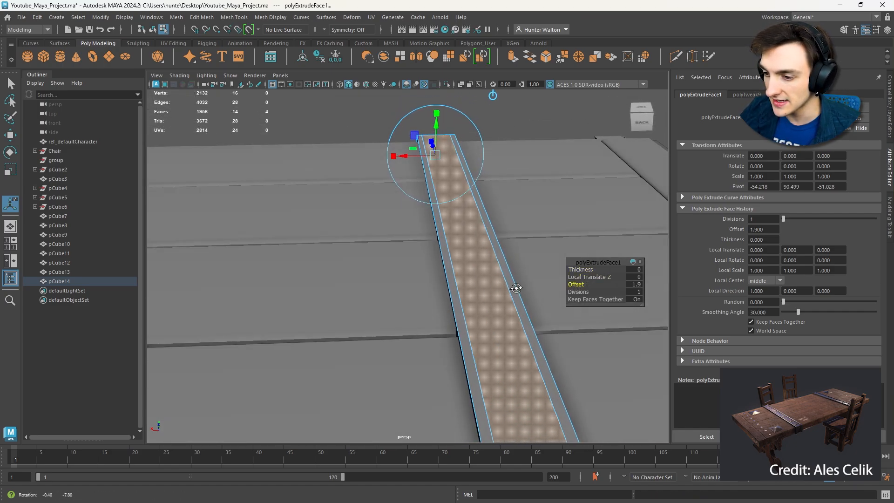
{"action": "left_click_drag", "start_coordinate": [515, 288], "coordinate": [491, 261], "text": "alt"}
{"action": "left_click_drag", "start_coordinate": [623, 284], "coordinate": [576, 286]}
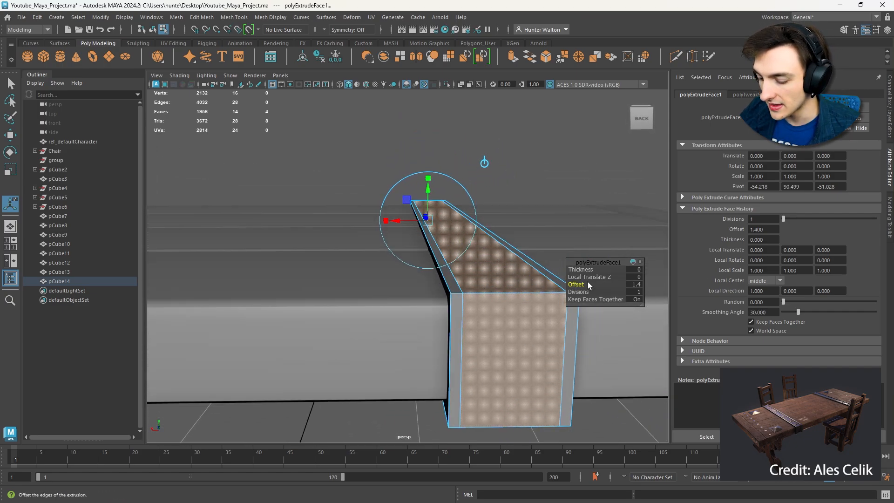
- Extrude the inset strap faces again with a Local Translate Z of -1.6 to recess them between the rims
{"action": "key", "text": "ctrl+e"}
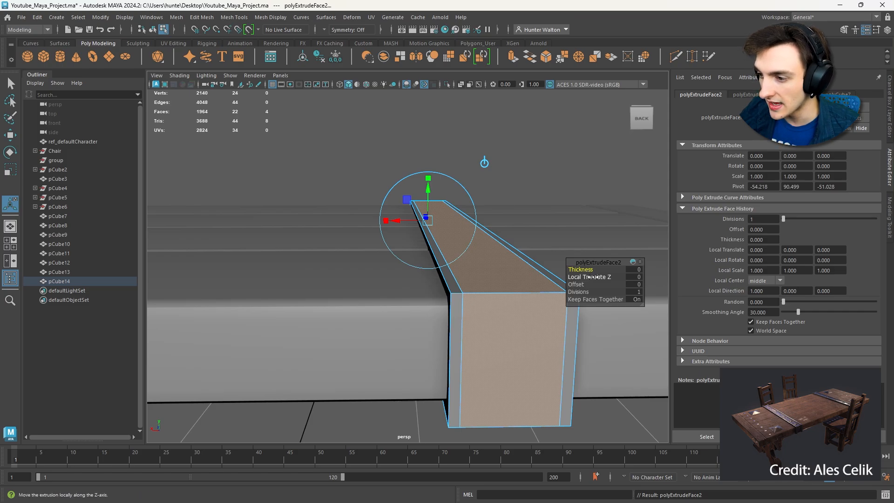
{"action": "left_click_drag", "start_coordinate": [593, 278], "coordinate": [588, 278]}
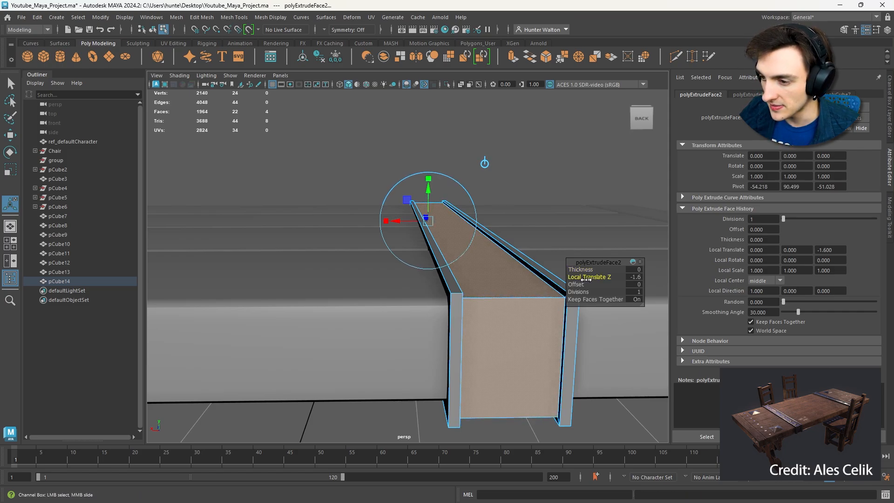
- Set the strap face extrusion's Local Translate Z to -1.8 to deepen the recess, and deselect the strap
{"action": "mouse_move", "coordinate": [586, 279]}
{"action": "left_mouse_down"}
{"action": "mouse_move", "coordinate": [570, 282]}
{"action": "mouse_move", "coordinate": [584, 284]}
{"action": "left_mouse_up"}
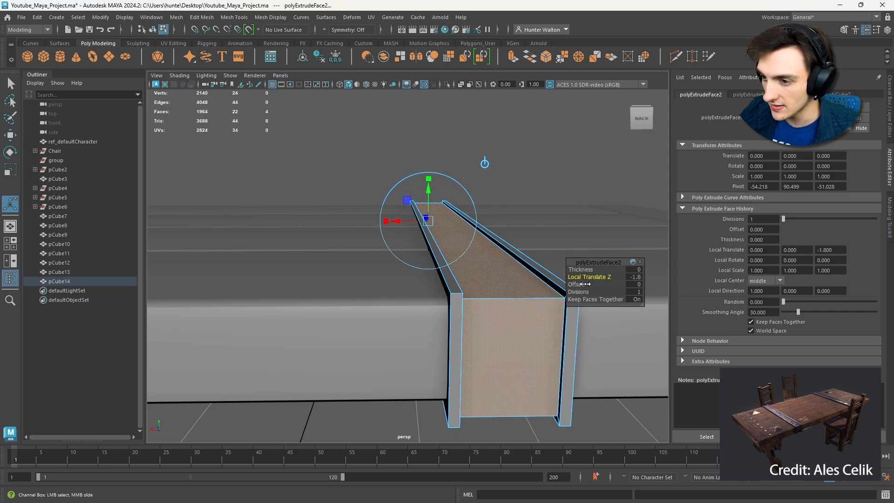
{"action": "left_click_drag", "start_coordinate": [533, 236], "coordinate": [505, 247], "text": "alt"}
{"action": "scroll", "coordinate": [465, 215], "scroll_direction": "down", "scroll_amount": 5}
{"action": "right_click_drag", "start_coordinate": [439, 188], "coordinate": [475, 171]}
{"action": "left_click", "coordinate": [471, 164]}
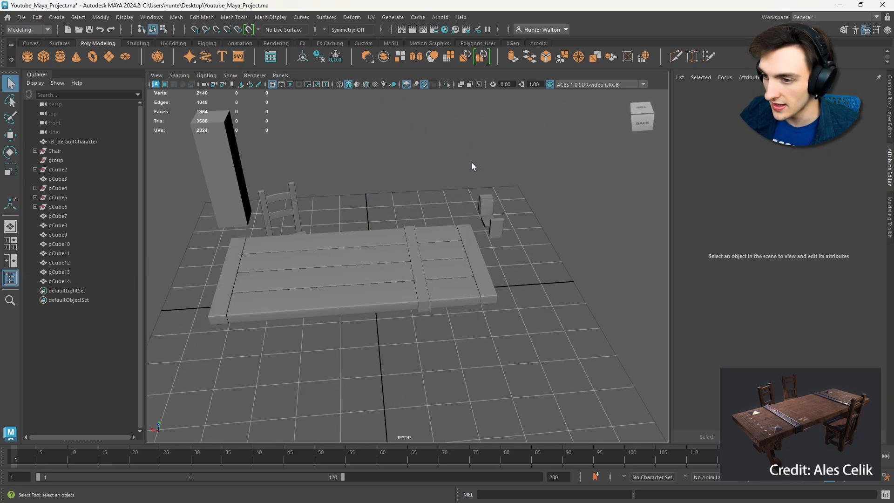
- Fine-tune the scale of the strap across its width on the tabletop
{"action": "left_click_drag", "start_coordinate": [471, 164], "coordinate": [289, 195], "text": "alt"}
{"action": "right_click_drag", "start_coordinate": [289, 196], "coordinate": [429, 233], "text": "alt"}
{"action": "left_click_drag", "start_coordinate": [429, 233], "coordinate": [402, 209], "text": "alt"}
{"action": "left_click", "coordinate": [381, 245]}
{"action": "key", "text": "r"}
{"action": "left_click_drag", "start_coordinate": [406, 248], "coordinate": [421, 249]}
{"action": "left_click", "coordinate": [431, 173]}
{"action": "scroll", "coordinate": [430, 173], "scroll_direction": "down", "scroll_amount": 5}
{"action": "left_click_drag", "start_coordinate": [431, 173], "coordinate": [405, 238], "text": "alt"}
{"action": "scroll", "coordinate": [419, 272], "scroll_direction": "down", "scroll_amount": 5}
{"action": "scroll", "coordinate": [419, 273], "scroll_direction": "up", "scroll_amount": 6}
{"action": "scroll", "coordinate": [490, 204], "scroll_direction": "up", "scroll_amount": 5}
{"action": "scroll", "coordinate": [477, 220], "scroll_direction": "down", "scroll_amount": 6}
- Create a polygon cylinder for a rivet, raise it to tabletop height and move it over beside the strap
{"action": "left_click", "coordinate": [366, 284]}
{"action": "key", "text": "w"}
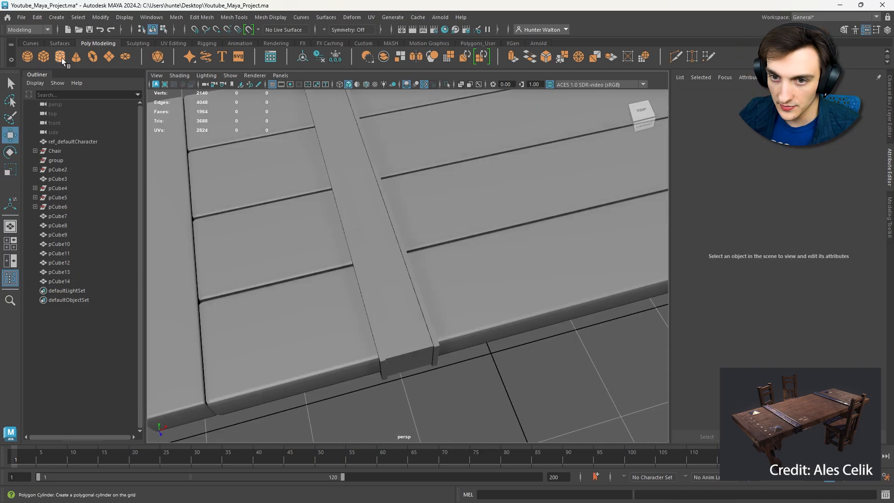
{"action": "left_click", "coordinate": [60, 57]}
{"action": "scroll", "coordinate": [459, 256], "scroll_direction": "down", "scroll_amount": 6}
{"action": "left_click_drag", "start_coordinate": [459, 256], "coordinate": [454, 236], "text": "alt"}
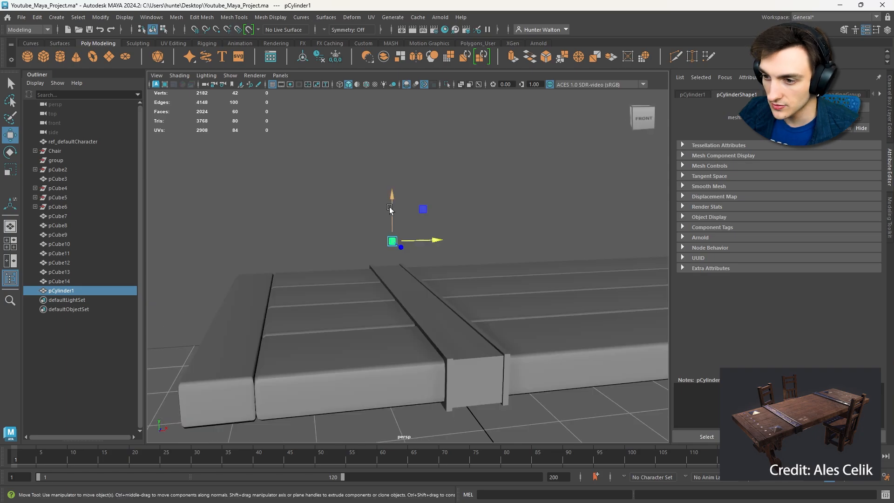
{"action": "left_click_drag", "start_coordinate": [392, 210], "coordinate": [392, 310]}
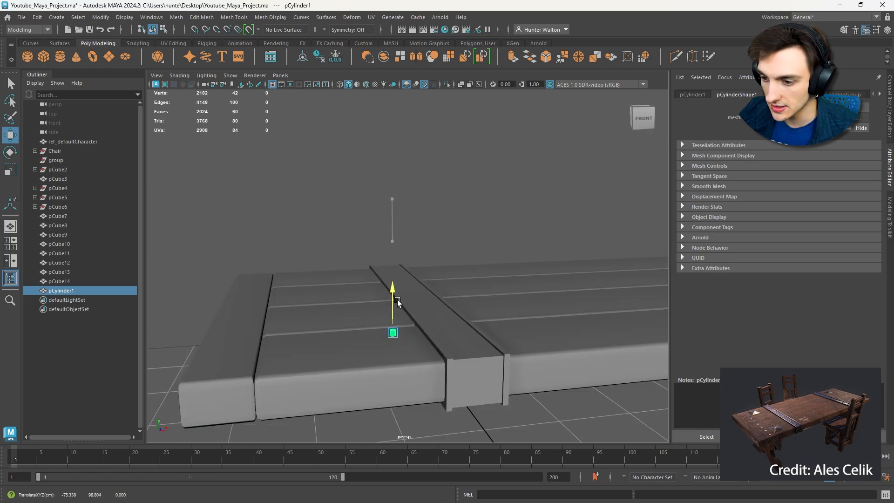
{"action": "key", "text": "f"}
- Isolate the cylinder, delete its bottom cap faces and bring the rest of the scene back
{"action": "left_click_drag", "start_coordinate": [466, 329], "coordinate": [450, 237], "text": "alt"}
{"action": "key", "text": "ctrl+1"}
{"action": "right_click_drag", "start_coordinate": [450, 237], "coordinate": [451, 262]}
{"action": "mouse_move", "coordinate": [473, 292]}
{"action": "left_mouse_down"}
{"action": "mouse_move", "coordinate": [379, 341]}
{"action": "mouse_move", "coordinate": [460, 299]}
{"action": "left_mouse_up"}
{"action": "key", "text": "Delete"}
{"action": "key", "text": "F8"}
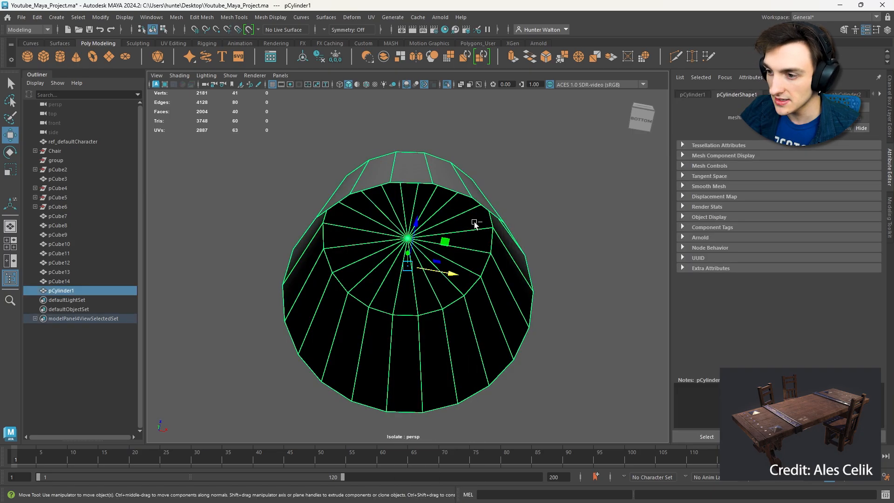
{"action": "key", "text": "ctrl+1"}
- Snap the cylinder's pivot to its base and rest the cylinder on the recessed strap surface
{"action": "left_click_drag", "start_coordinate": [487, 228], "coordinate": [465, 288], "text": "alt"}
{"action": "scroll", "coordinate": [465, 279], "scroll_direction": "down", "scroll_amount": 3}
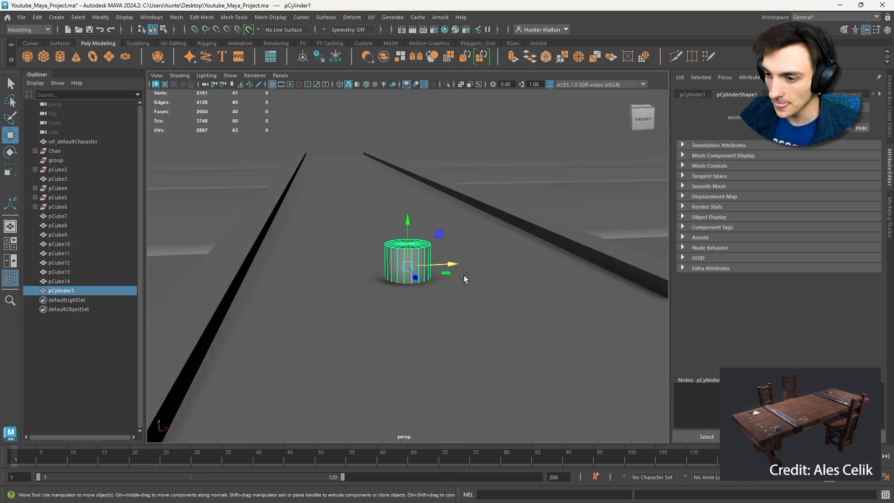
{"action": "left_click_drag", "start_coordinate": [409, 250], "coordinate": [332, 173]}
{"action": "key", "text": "d"}
{"action": "key", "text": "v"}
{"action": "key", "text": "x"}
{"action": "key", "text": "v"}
- Scale the cylinder down in height into a thin, flat disc lying on the strap
{"action": "scroll", "coordinate": [381, 214], "scroll_direction": "down", "scroll_amount": 3}
{"action": "left_click_drag", "start_coordinate": [381, 214], "coordinate": [484, 259], "text": "alt"}
{"action": "key", "text": "r"}
{"action": "left_click_drag", "start_coordinate": [408, 248], "coordinate": [409, 256]}
{"action": "left_click_drag", "start_coordinate": [431, 261], "coordinate": [435, 205], "text": "alt"}
{"action": "scroll", "coordinate": [443, 266], "scroll_direction": "down", "scroll_amount": 3}
{"action": "scroll", "coordinate": [404, 233], "scroll_direction": "up", "scroll_amount": 3}
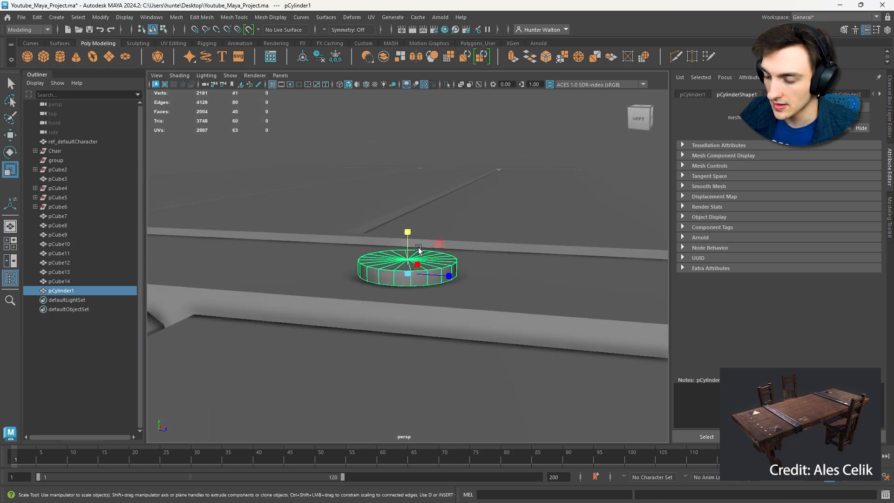
{"action": "left_click_drag", "start_coordinate": [404, 246], "coordinate": [404, 264]}
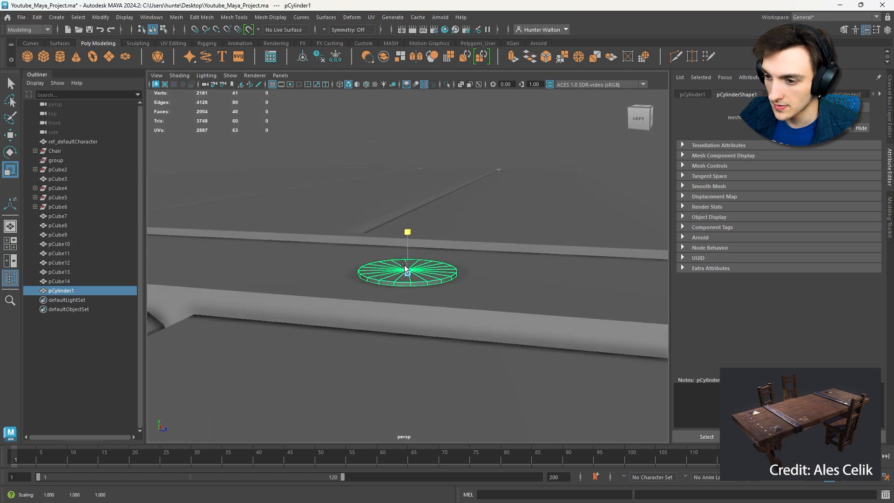
- Raise the center vertex of the disc's top to give the rivet head a pointed dome
{"action": "scroll", "coordinate": [404, 268], "scroll_direction": "up", "scroll_amount": 5}
{"action": "right_click_drag", "start_coordinate": [404, 281], "coordinate": [374, 236]}
{"action": "left_click", "coordinate": [407, 276]}
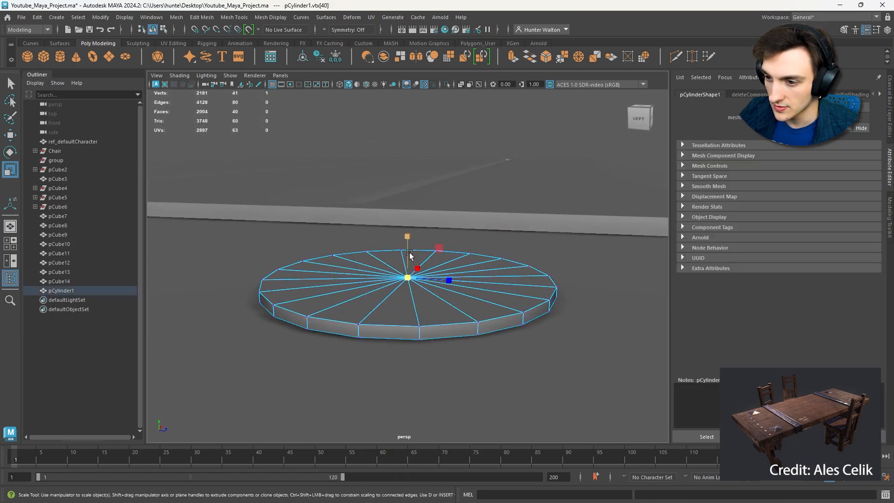
{"action": "key", "text": "w"}
{"action": "left_click_drag", "start_coordinate": [410, 253], "coordinate": [411, 232]}
{"action": "scroll", "coordinate": [415, 237], "scroll_direction": "down", "scroll_amount": 5}
{"action": "left_click_drag", "start_coordinate": [453, 264], "coordinate": [409, 240], "text": "alt"}
{"action": "mouse_move", "coordinate": [407, 243]}
{"action": "left_mouse_down"}
{"action": "mouse_move", "coordinate": [395, 275]}
{"action": "mouse_move", "coordinate": [420, 250]}
{"action": "left_mouse_up"}
{"action": "scroll", "coordinate": [411, 244], "scroll_direction": "down", "scroll_amount": 4}
{"action": "scroll", "coordinate": [422, 275], "scroll_direction": "up", "scroll_amount": 6}
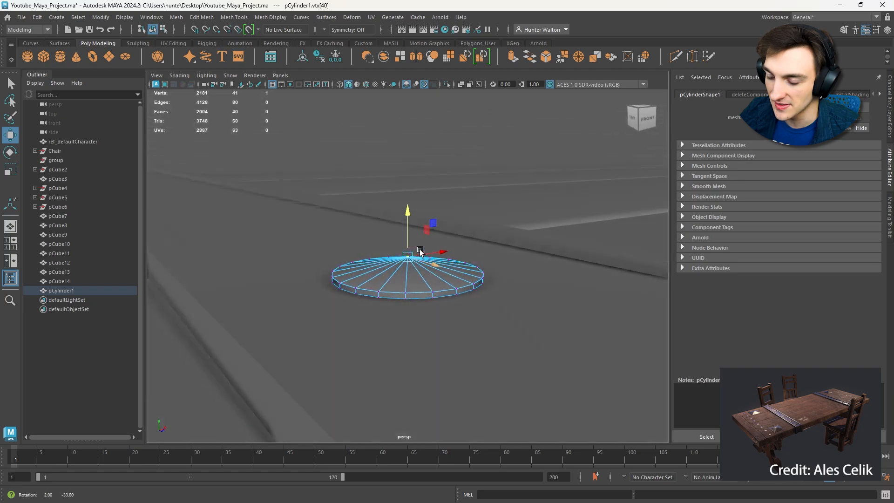
{"action": "right_click_drag", "start_coordinate": [408, 237], "coordinate": [407, 211]}
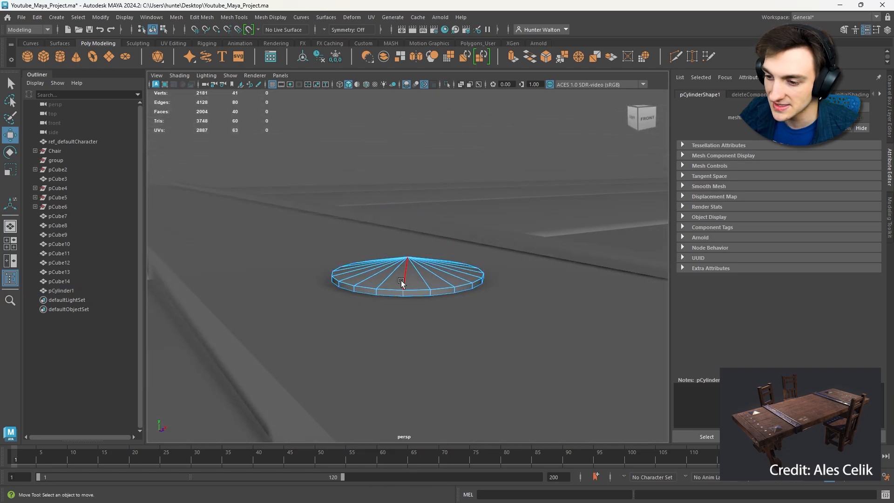
- Select the edge loop around the rivet's upper rim and scale it inward to round the head's profile
{"action": "double_click", "coordinate": [395, 287]}
{"action": "left_click_drag", "start_coordinate": [395, 287], "coordinate": [389, 304], "text": "alt"}
{"action": "key", "text": "r"}
{"action": "left_click_drag", "start_coordinate": [449, 285], "coordinate": [440, 253]}
{"action": "scroll", "coordinate": [447, 281], "scroll_direction": "down", "scroll_amount": 4}
{"action": "left_click", "coordinate": [384, 215]}
{"action": "right_click_drag", "start_coordinate": [383, 215], "coordinate": [416, 201]}
{"action": "left_click", "coordinate": [416, 202]}
{"action": "left_click_drag", "start_coordinate": [416, 202], "coordinate": [426, 260], "text": "alt"}
{"action": "scroll", "coordinate": [428, 225], "scroll_direction": "down", "scroll_amount": 5}
- Move the rivet along the strap onto the outermost plank near the strap's end
{"action": "left_click", "coordinate": [408, 267]}
{"action": "key", "text": "w"}
{"action": "left_click_drag", "start_coordinate": [456, 271], "coordinate": [545, 313]}
{"action": "left_click", "coordinate": [498, 342]}
{"action": "left_click", "coordinate": [446, 261]}
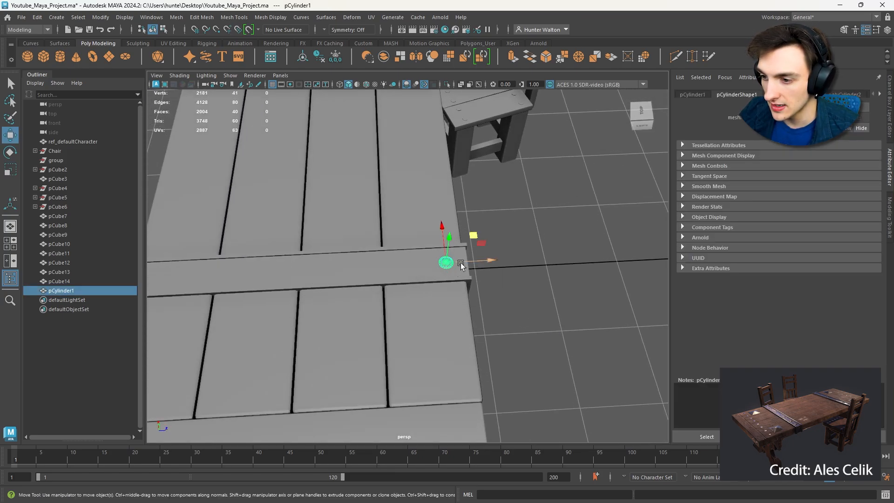
- Enlarge the rivet uniformly by about 1.45 so it fits between the strap's rims
{"action": "key", "text": "r"}
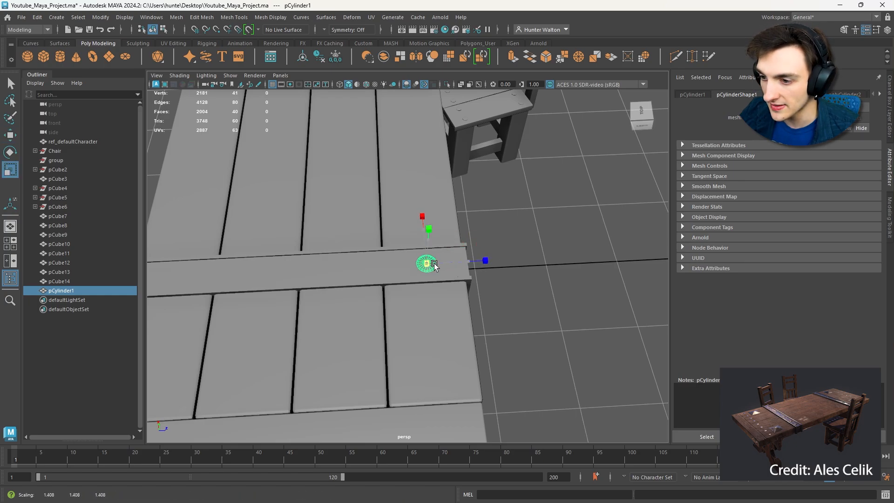
{"action": "left_click", "coordinate": [505, 283]}
{"action": "left_click_drag", "start_coordinate": [505, 283], "coordinate": [422, 208], "text": "alt"}
{"action": "left_click", "coordinate": [428, 235]}
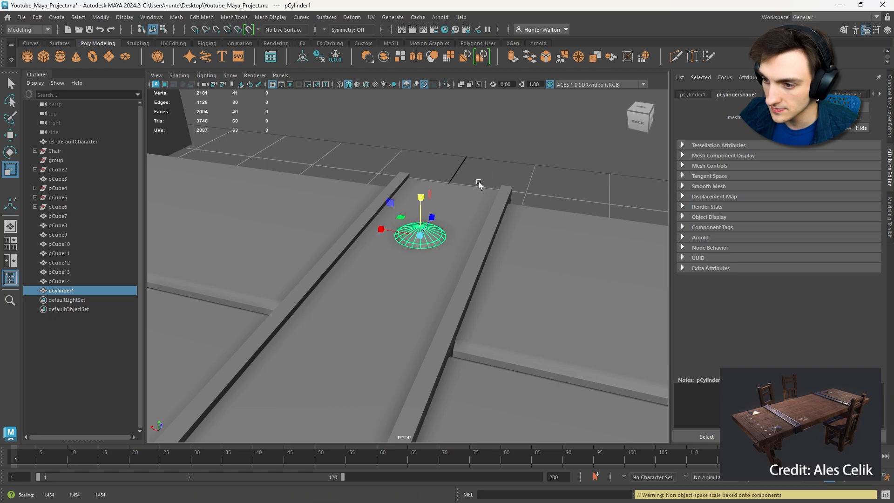
{"action": "left_click", "coordinate": [500, 177]}
{"action": "left_click_drag", "start_coordinate": [500, 177], "coordinate": [380, 248], "text": "alt"}
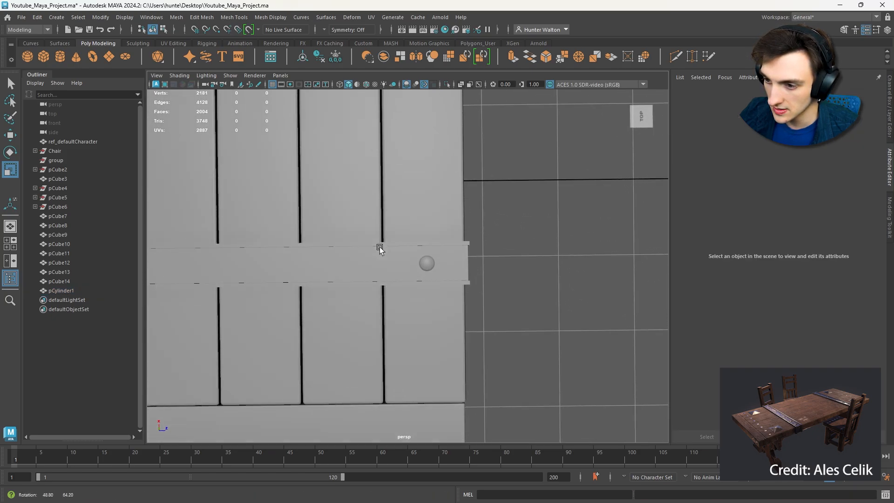
- Center the rivet over the outer plank and freeze its transformations
{"action": "left_click", "coordinate": [425, 264]}
{"action": "key", "text": "w"}
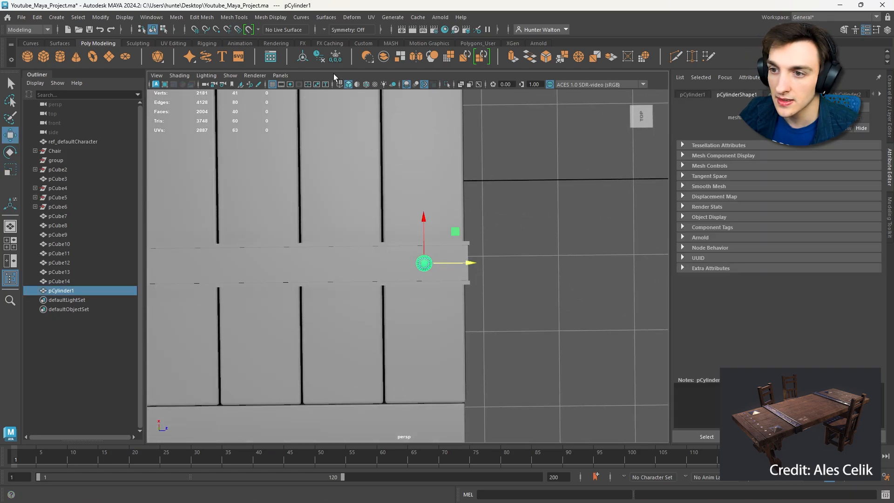
{"action": "left_click", "coordinate": [334, 54]}
{"action": "left_click", "coordinate": [693, 95]}
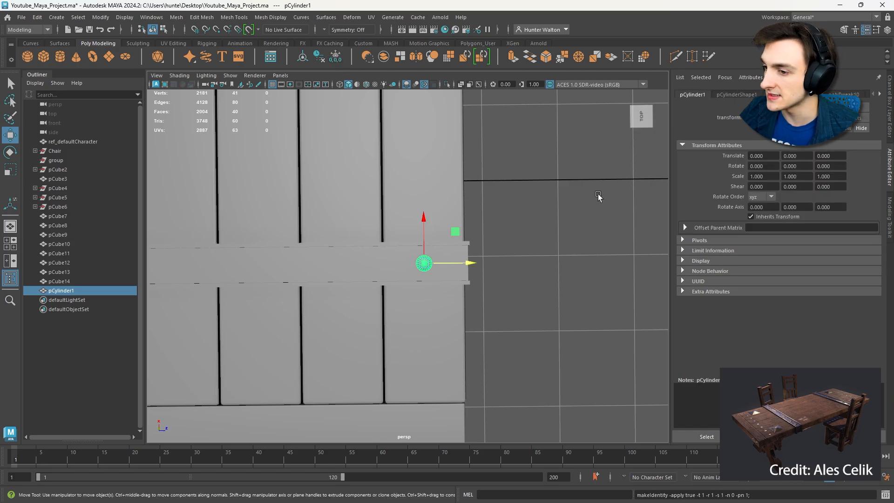
- Get the rivet spacing by moving a temporary duplicate to the next plank at Translate Z -39.546, and delete that duplicate
{"action": "key", "text": "ctrl+d"}
{"action": "left_click_drag", "start_coordinate": [461, 262], "coordinate": [375, 278]}
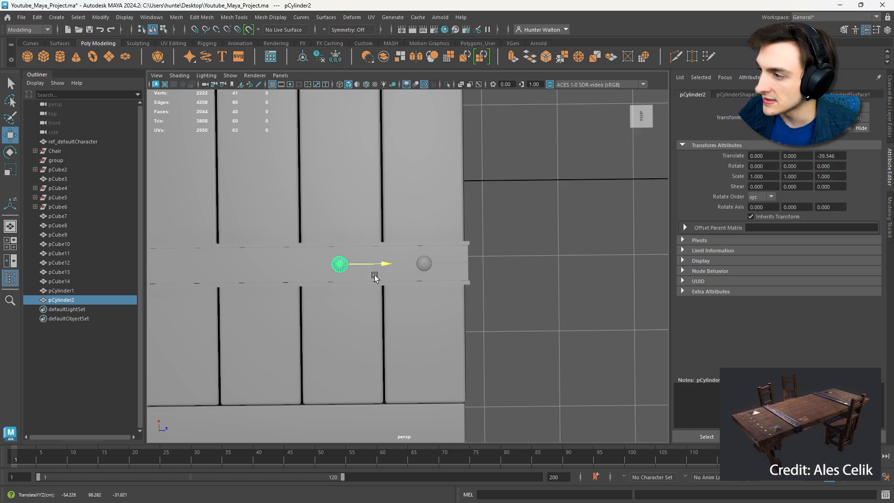
{"action": "left_click", "coordinate": [838, 156]}
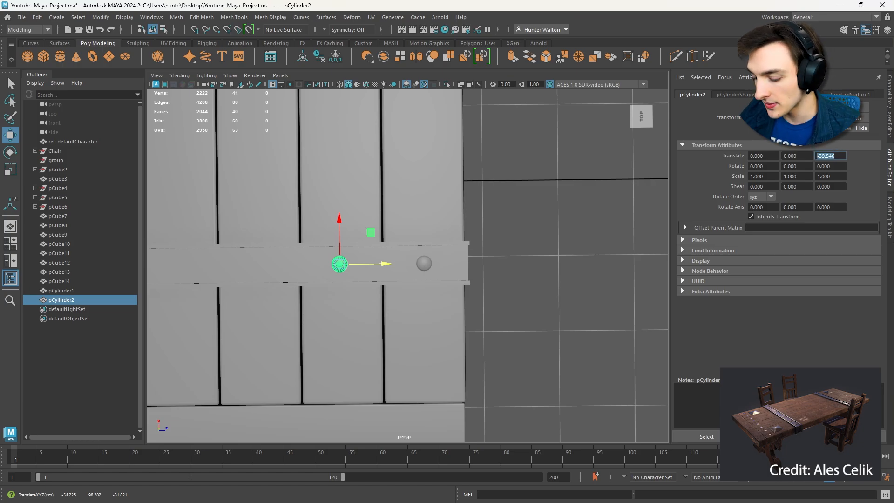
{"action": "key", "text": "Delete"}
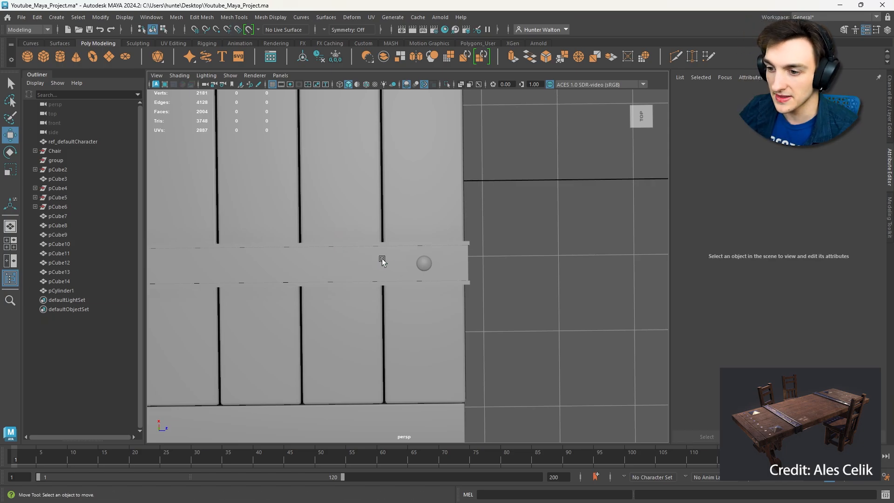
- Use Duplicate Special on the rivet to make 3 instances with a Translate Z of -39.546
{"action": "left_click", "coordinate": [425, 264]}
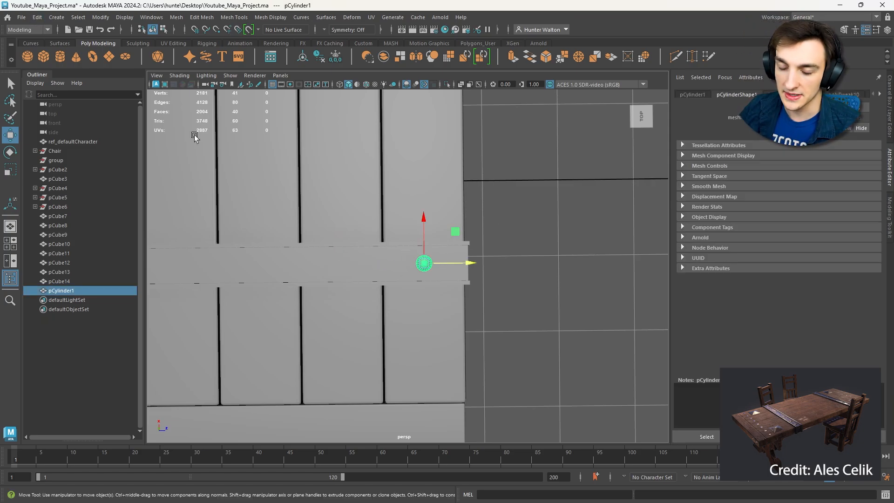
{"action": "left_click", "coordinate": [35, 19]}
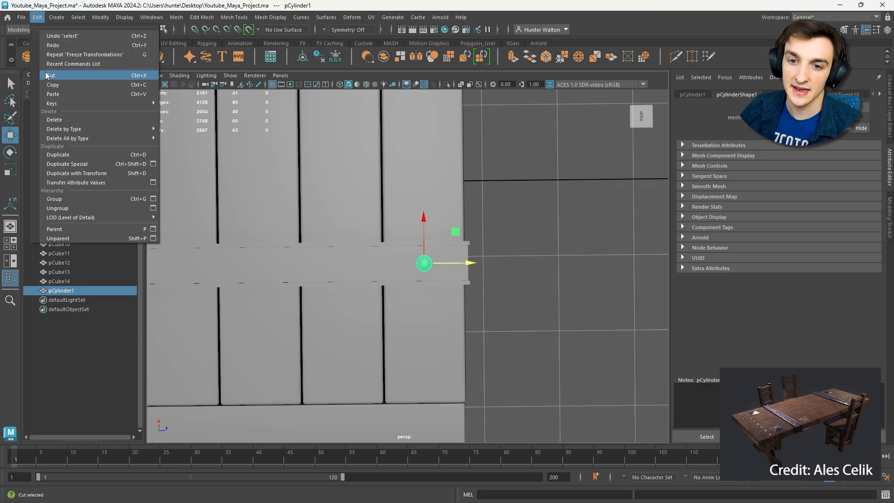
{"action": "left_click", "coordinate": [151, 164]}
{"action": "key", "text": "Tab"}
{"action": "key", "text": "Tab"}
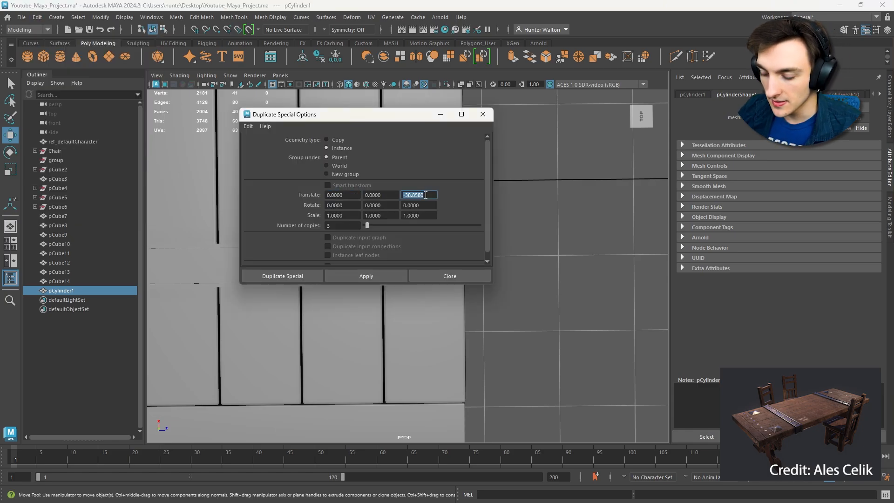
{"action": "type", "text": "-39.546"}
{"action": "left_click", "coordinate": [376, 278]}
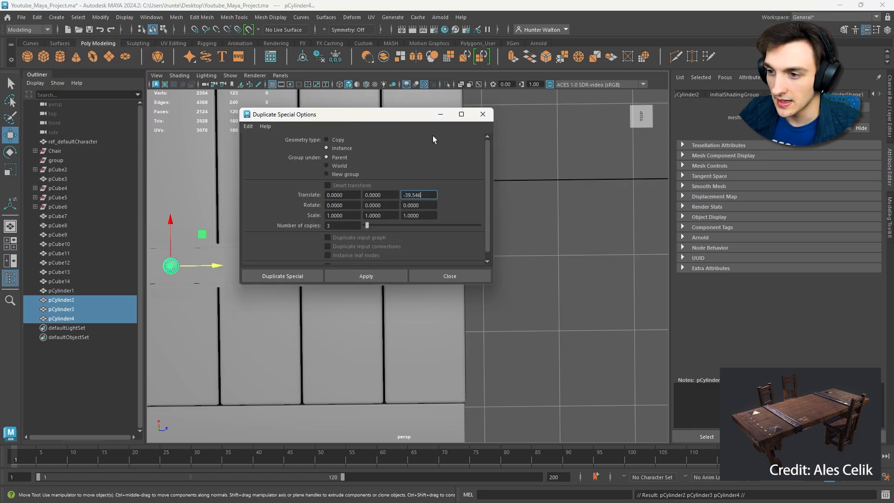
{"action": "left_click", "coordinate": [441, 114]}
- Select the strap with its four rivets, duplicate the set and move it to the opposite end of the tabletop
{"action": "key", "text": "f"}
{"action": "left_click", "coordinate": [517, 246], "text": "shift"}
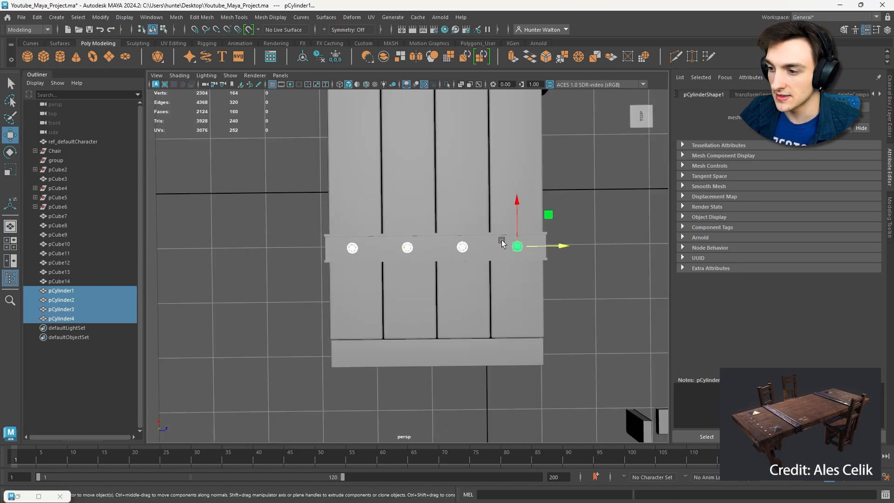
{"action": "left_click_drag", "start_coordinate": [517, 247], "coordinate": [436, 263], "text": "alt"}
{"action": "left_click", "coordinate": [433, 282], "text": "shift"}
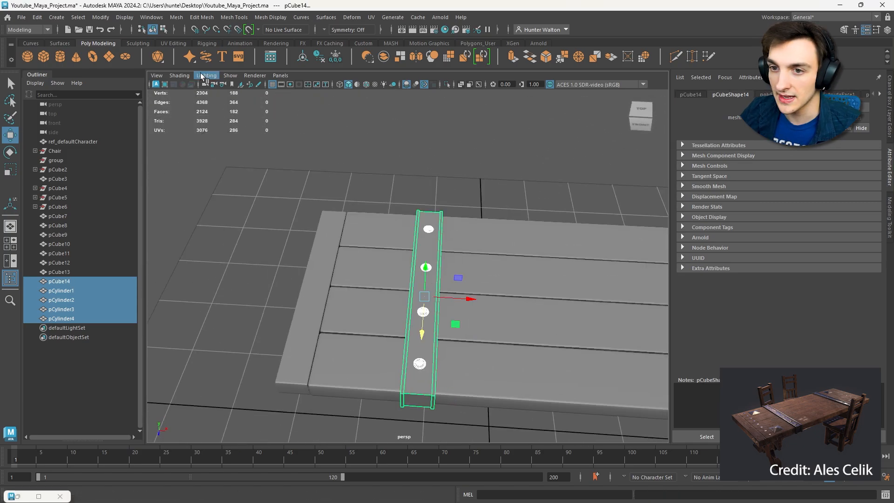
{"action": "middle_click_drag", "start_coordinate": [442, 161], "coordinate": [305, 128], "text": "alt"}
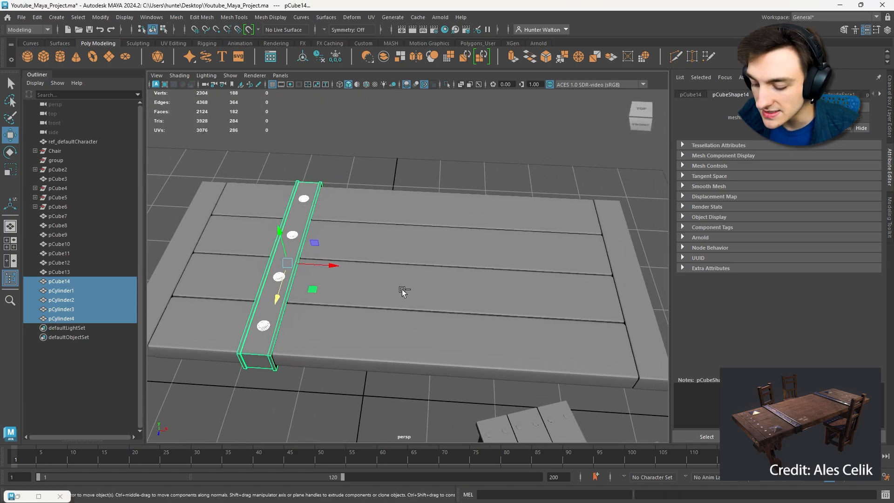
{"action": "key", "text": "ctrl+d"}
{"action": "left_click_drag", "start_coordinate": [335, 268], "coordinate": [570, 275]}
{"action": "left_click_drag", "start_coordinate": [568, 272], "coordinate": [570, 310], "text": "alt"}
{"action": "right_click_drag", "start_coordinate": [569, 310], "coordinate": [537, 318], "text": "alt"}
{"action": "left_click_drag", "start_coordinate": [503, 270], "coordinate": [500, 270]}
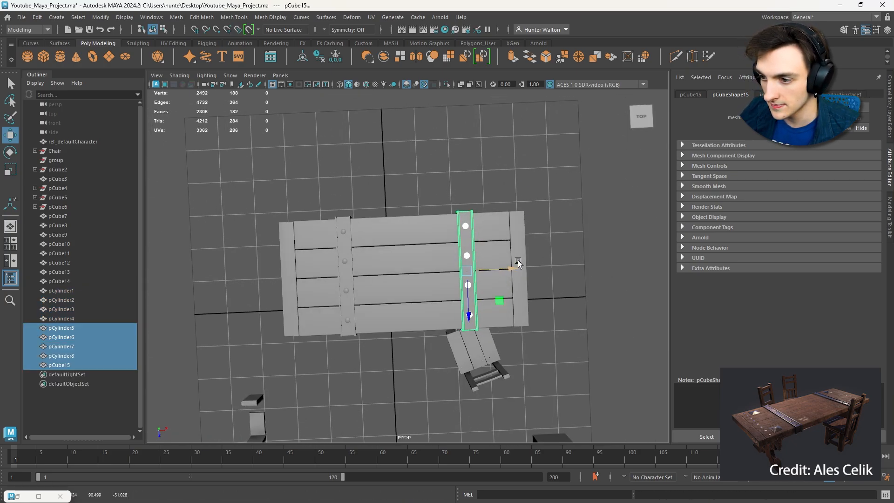
- Restore the selection of the duplicated strap set and nudge it slightly toward the middle of the table
{"action": "left_click", "coordinate": [570, 264]}
{"action": "left_click_drag", "start_coordinate": [572, 264], "coordinate": [401, 298], "text": "alt"}
{"action": "key", "text": "ctrl+z"}
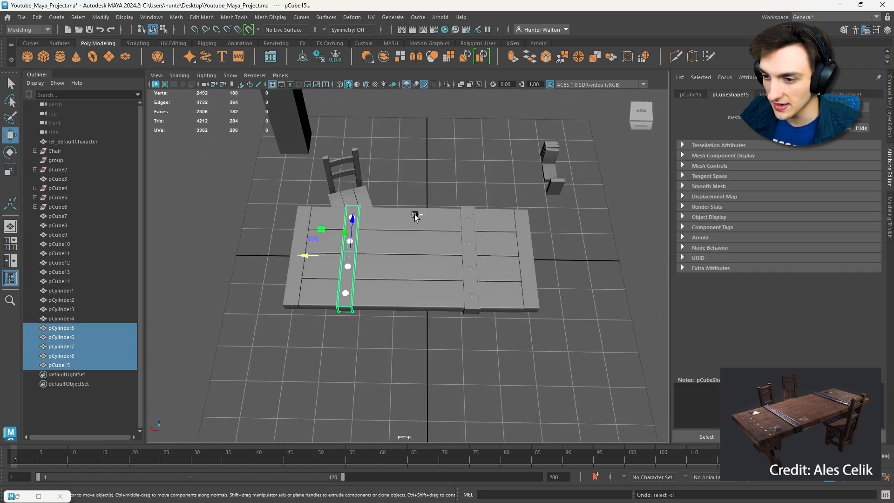
{"action": "left_click_drag", "start_coordinate": [414, 214], "coordinate": [327, 259], "text": "alt"}
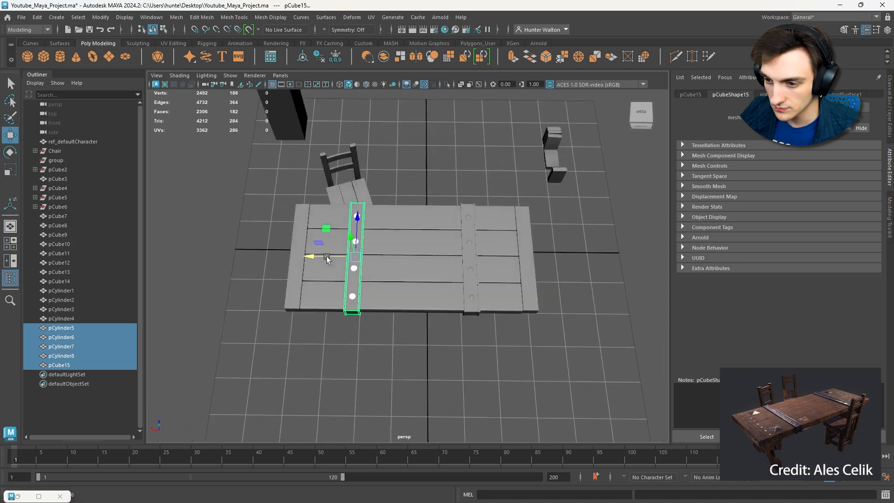
- Switch to the orthographic top view and isolate all the tabletop planks, straps and rivets
{"action": "key", "text": "space"}
{"action": "key", "text": "space"}
{"action": "key", "text": "ctrl+1"}
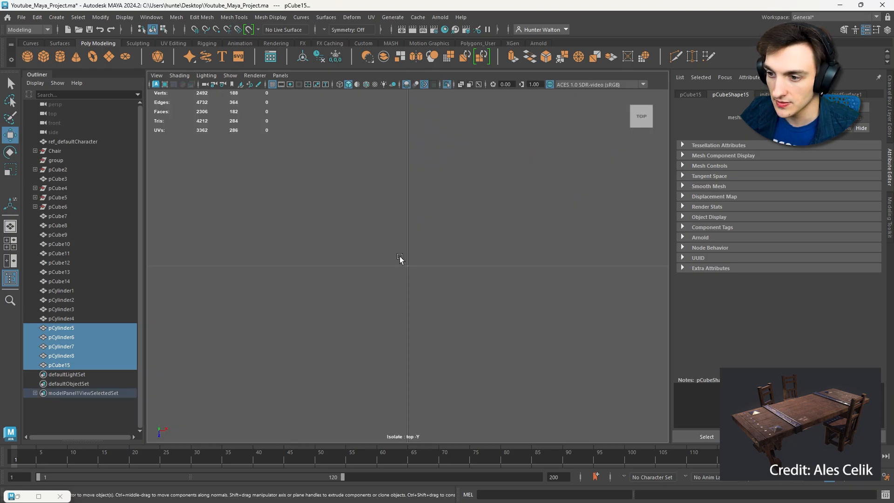
{"action": "key", "text": "f"}
{"action": "key", "text": "ctrl+1"}
{"action": "left_click_drag", "start_coordinate": [301, 164], "coordinate": [560, 275]}
{"action": "key", "text": "ctrl+1"}
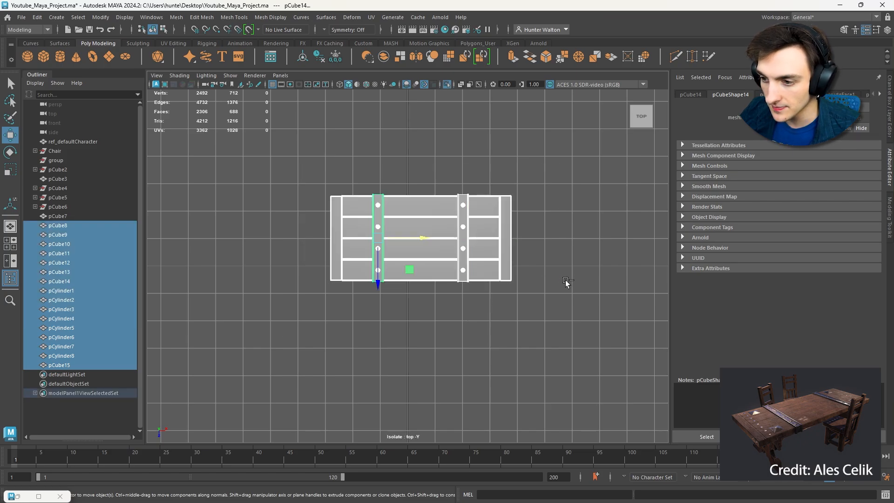
- Select one strap with its four rivets in the top view, nudge the set slightly toward the table's middle and exit isolation
{"action": "left_click", "coordinate": [562, 258]}
{"action": "key", "text": "f"}
{"action": "scroll", "coordinate": [515, 269], "scroll_direction": "up", "scroll_amount": 1}
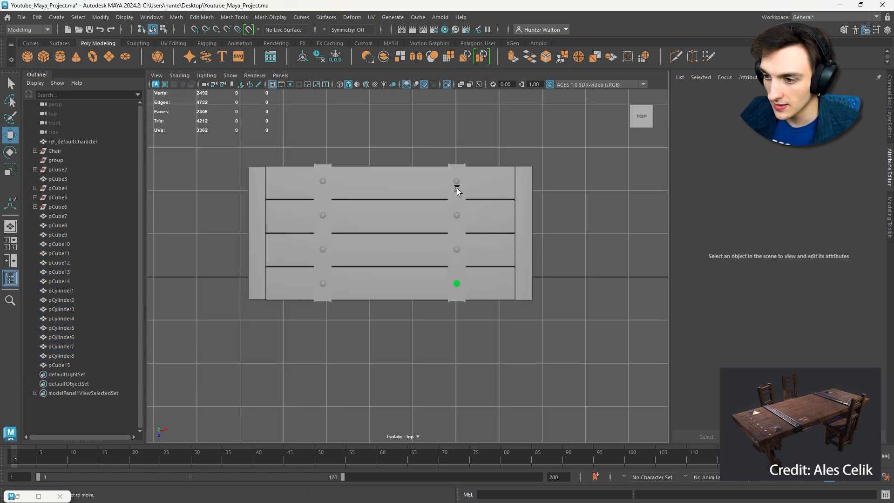
{"action": "left_click", "coordinate": [455, 168]}
{"action": "left_click", "coordinate": [456, 181], "text": "shift"}
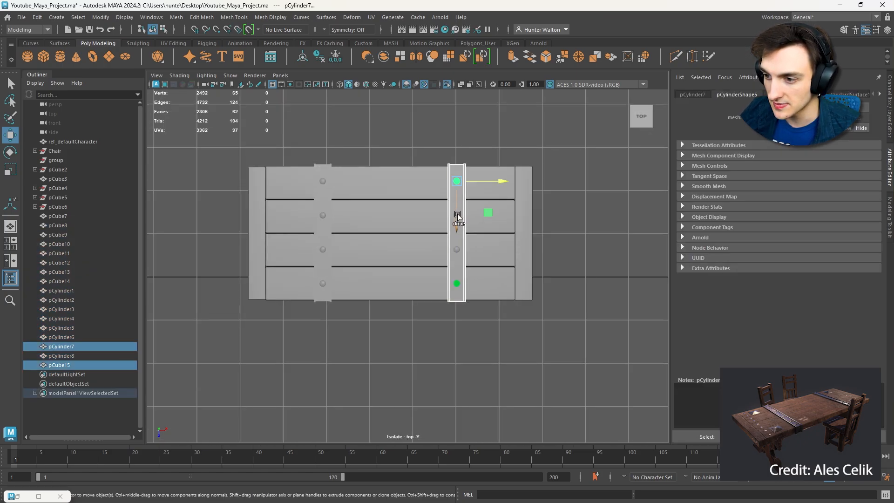
{"action": "scroll", "coordinate": [475, 229], "scroll_direction": "up", "scroll_amount": 3}
{"action": "scroll", "coordinate": [484, 233], "scroll_direction": "down", "scroll_amount": 2}
{"action": "left_click", "coordinate": [455, 303], "text": "shift"}
{"action": "left_click", "coordinate": [455, 246], "text": "shift"}
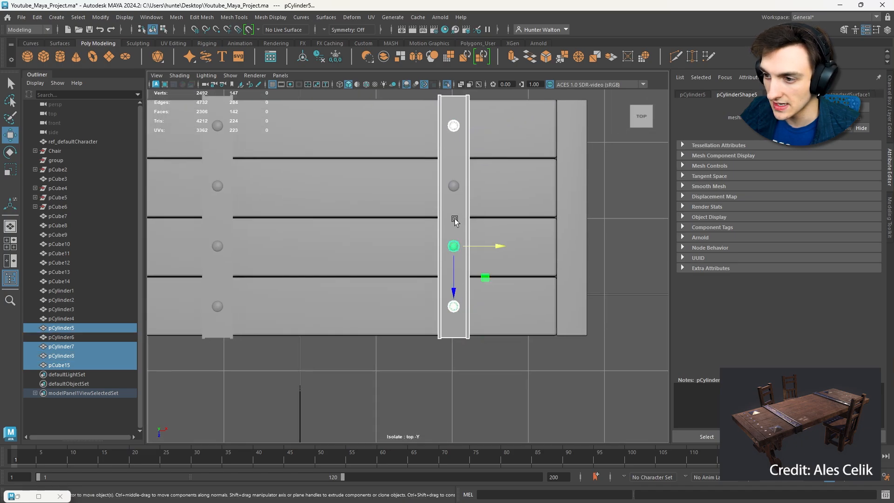
{"action": "left_click", "coordinate": [454, 194], "text": "shift"}
{"action": "scroll", "coordinate": [455, 195], "scroll_direction": "down", "scroll_amount": 1}
{"action": "scroll", "coordinate": [465, 200], "scroll_direction": "down", "scroll_amount": 4}
{"action": "left_click_drag", "start_coordinate": [469, 202], "coordinate": [459, 214], "text": "alt"}
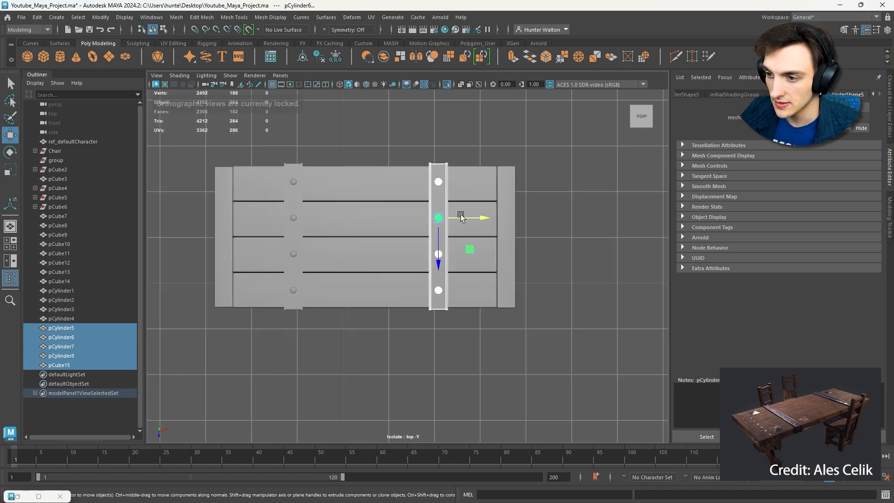
{"action": "key", "text": "ctrl+1"}
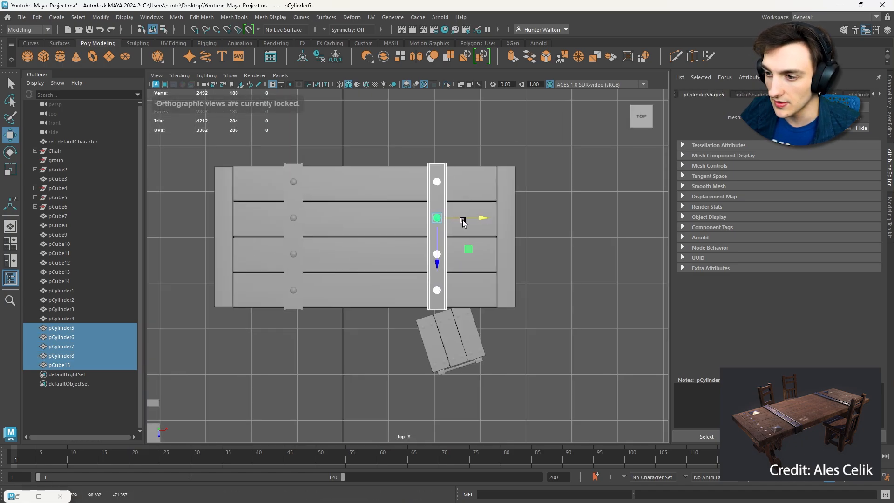
- Clear the selection and return to a perspective view of the tabletop straps
{"action": "left_click", "coordinate": [460, 149]}
{"action": "key", "text": "space"}
{"action": "key", "text": "space"}
{"action": "left_click_drag", "start_coordinate": [557, 174], "coordinate": [449, 205], "text": "alt"}
{"action": "right_click_drag", "start_coordinate": [450, 205], "coordinate": [503, 236], "text": "alt"}
{"action": "left_click_drag", "start_coordinate": [503, 236], "coordinate": [478, 232], "text": "alt"}
{"action": "right_click_drag", "start_coordinate": [479, 231], "coordinate": [440, 215], "text": "alt"}
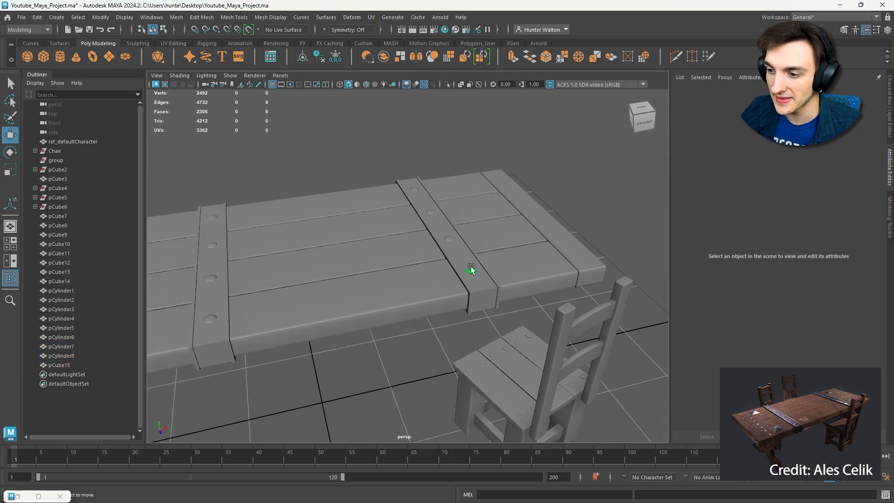
- Reassign the green-shaded rivet's material, applying the existing lambert1 and finishing with standardSurface1
{"action": "left_click", "coordinate": [472, 269]}
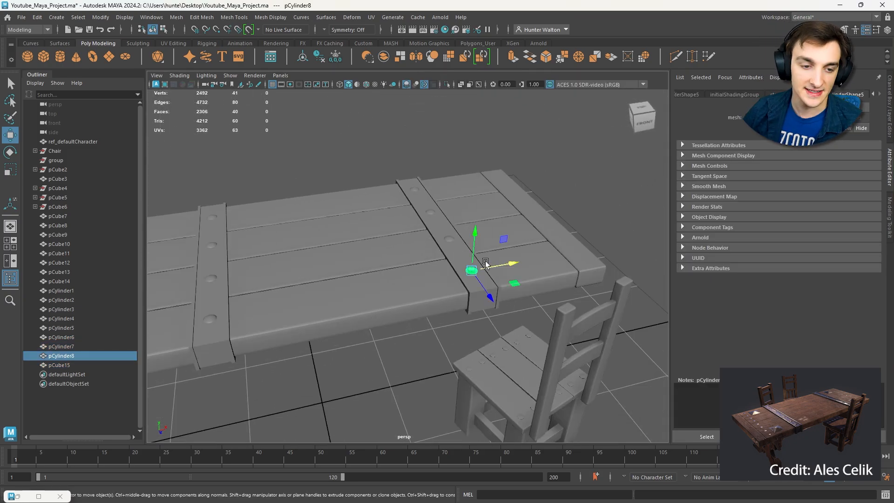
{"action": "right_click_drag", "start_coordinate": [467, 237], "coordinate": [533, 280]}
{"action": "key", "text": "f"}
{"action": "scroll", "coordinate": [411, 264], "scroll_direction": "down", "scroll_amount": 5}
{"action": "left_click_drag", "start_coordinate": [412, 264], "coordinate": [456, 257], "text": "alt"}
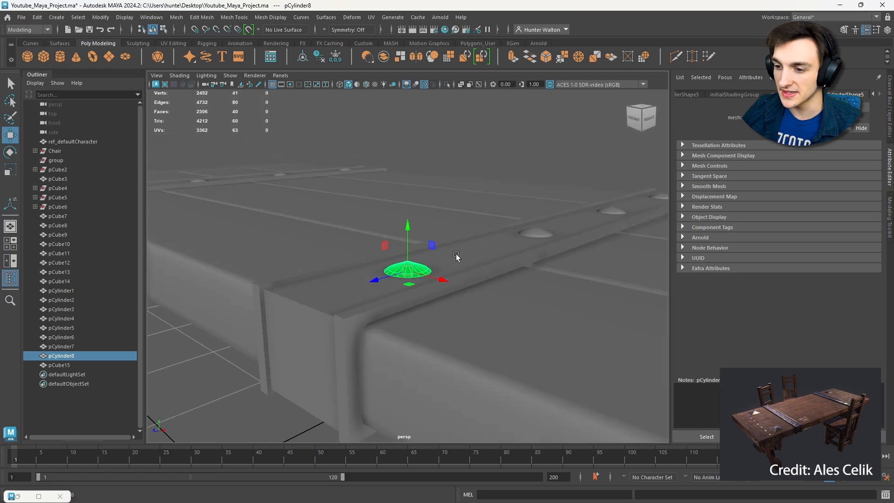
{"action": "right_click", "coordinate": [412, 271]}
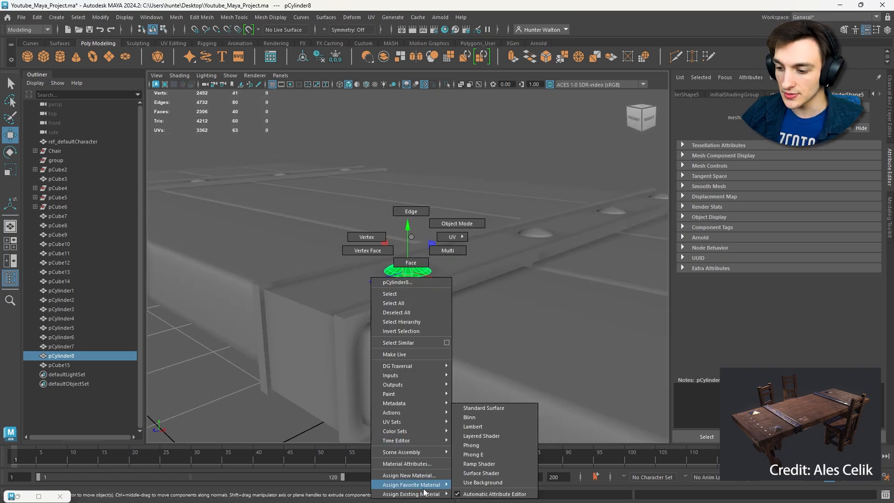
{"action": "mouse_move", "coordinate": [431, 498]}
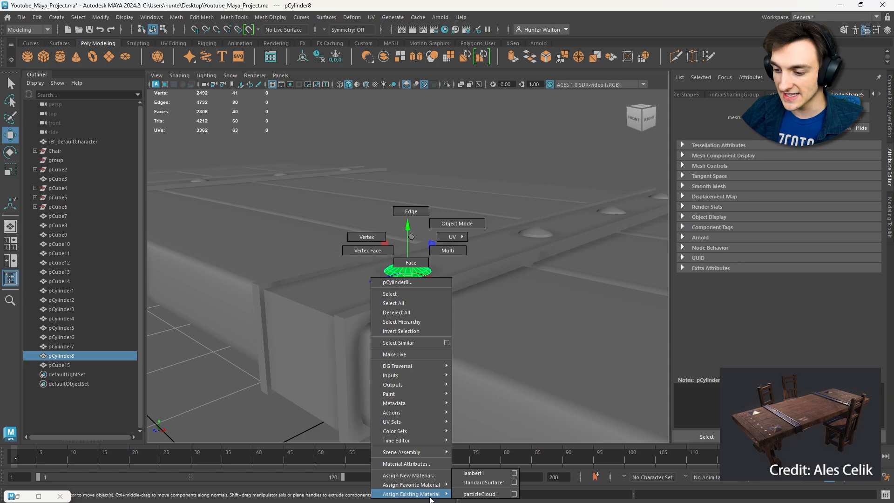
{"action": "left_click", "coordinate": [474, 473]}
{"action": "right_click", "coordinate": [412, 271]}
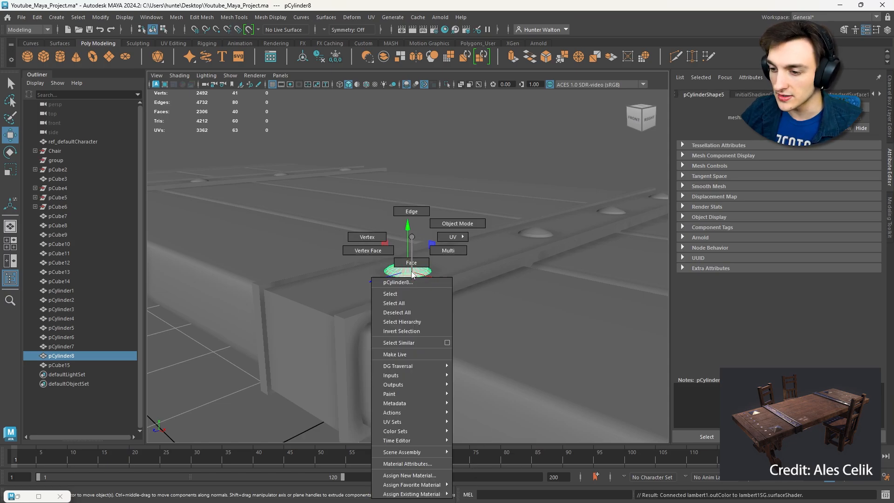
{"action": "mouse_move", "coordinate": [424, 495]}
{"action": "left_click", "coordinate": [478, 485]}
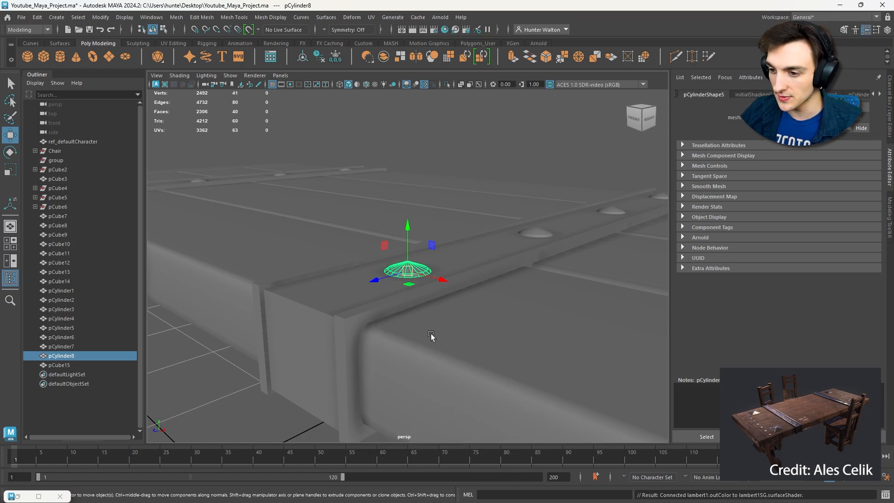
{"action": "scroll", "coordinate": [436, 321], "scroll_direction": "down", "scroll_amount": 8}
{"action": "left_click", "coordinate": [475, 181]}
{"action": "left_click_drag", "start_coordinate": [475, 181], "coordinate": [507, 158], "text": "alt"}
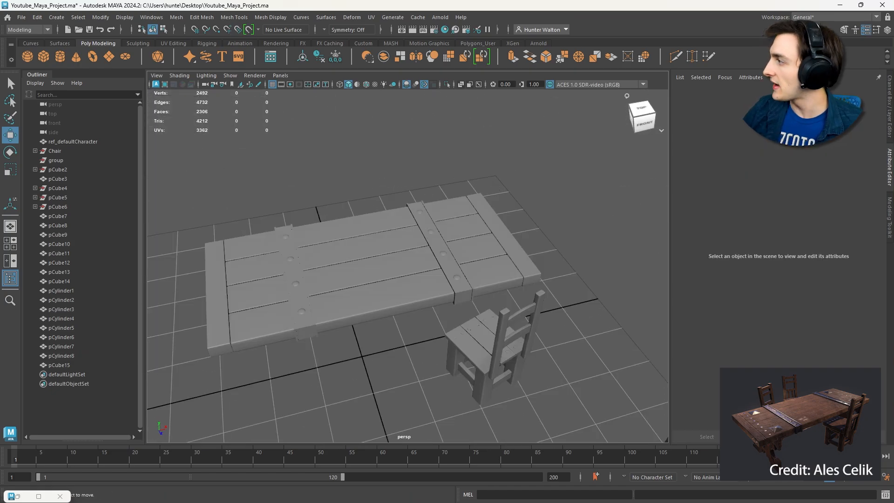
- Create a polygon pyramid, raise it above the tabletop, scale it up and flatten it vertically
{"action": "left_click", "coordinate": [58, 19]}
{"action": "mouse_move", "coordinate": [120, 51]}
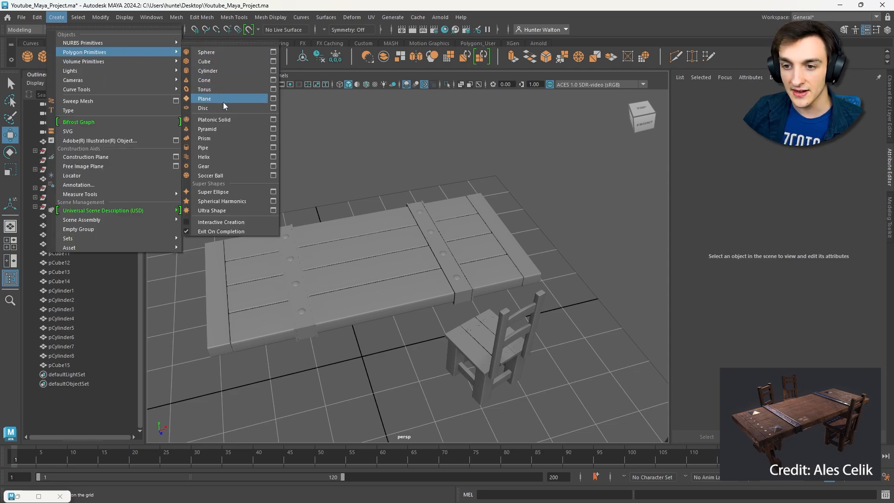
{"action": "left_click", "coordinate": [222, 129]}
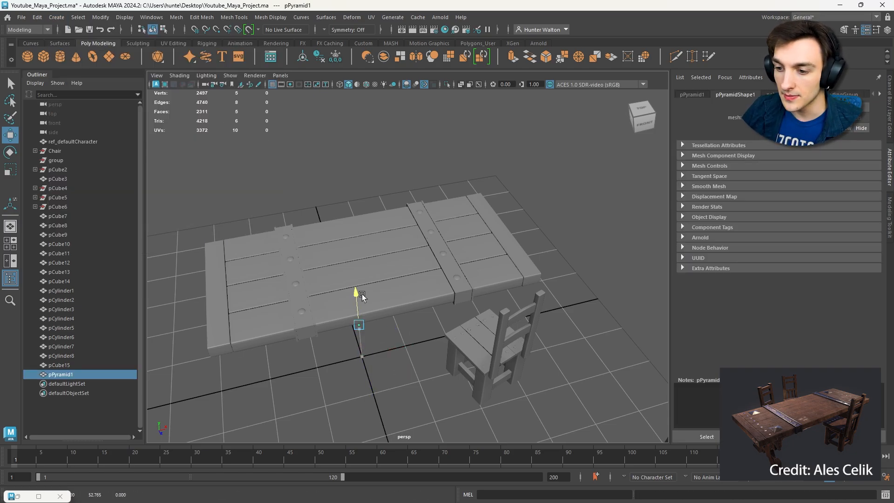
{"action": "key", "text": "r"}
{"action": "left_click_drag", "start_coordinate": [361, 295], "coordinate": [401, 241]}
{"action": "left_click_drag", "start_coordinate": [375, 194], "coordinate": [375, 205]}
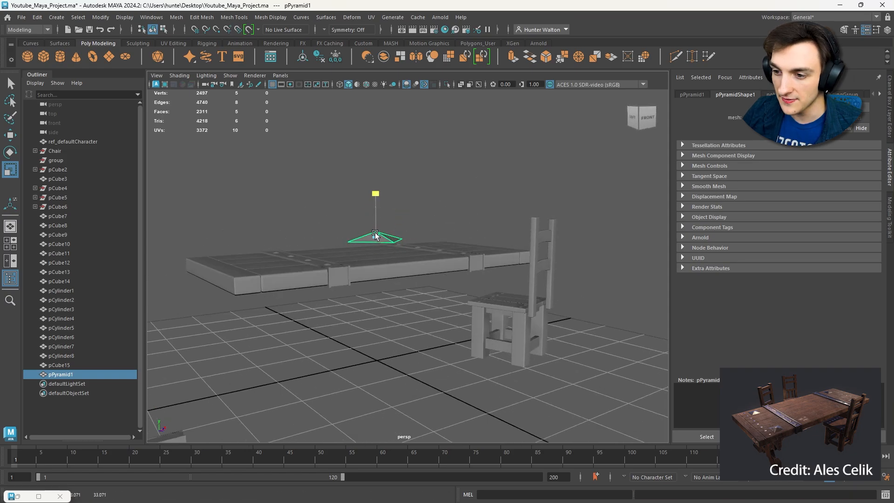
- Scale the pyramid down and rotate it so its base edges run parallel to the table edges
{"action": "left_click_drag", "start_coordinate": [375, 238], "coordinate": [353, 219]}
{"action": "key", "text": "e"}
{"action": "key", "text": "w"}
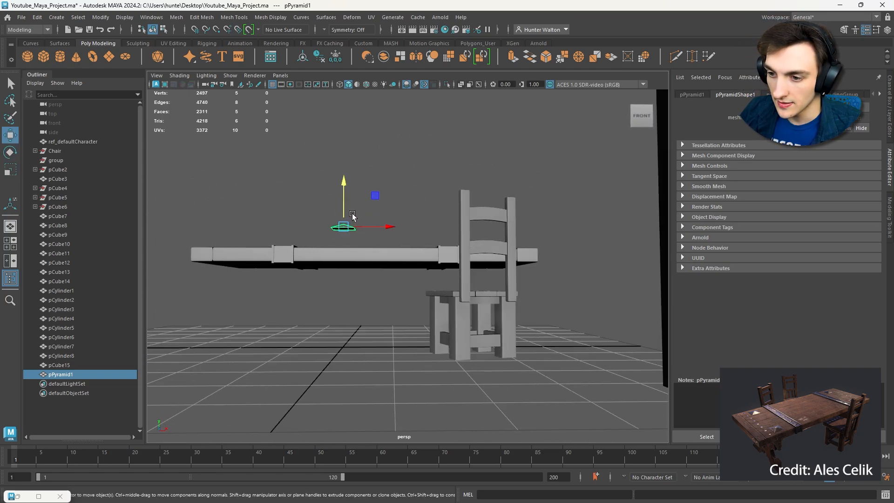
{"action": "middle_click_drag", "start_coordinate": [353, 219], "coordinate": [433, 228], "text": "alt"}
{"action": "right_click_drag", "start_coordinate": [433, 228], "coordinate": [493, 233], "text": "alt"}
{"action": "left_click_drag", "start_coordinate": [493, 233], "coordinate": [454, 201], "text": "alt"}
- Isolate the pyramid, delete its bottom face and bring the rest of the scene back into view
{"action": "key", "text": "ctrl+1"}
{"action": "key", "text": "f"}
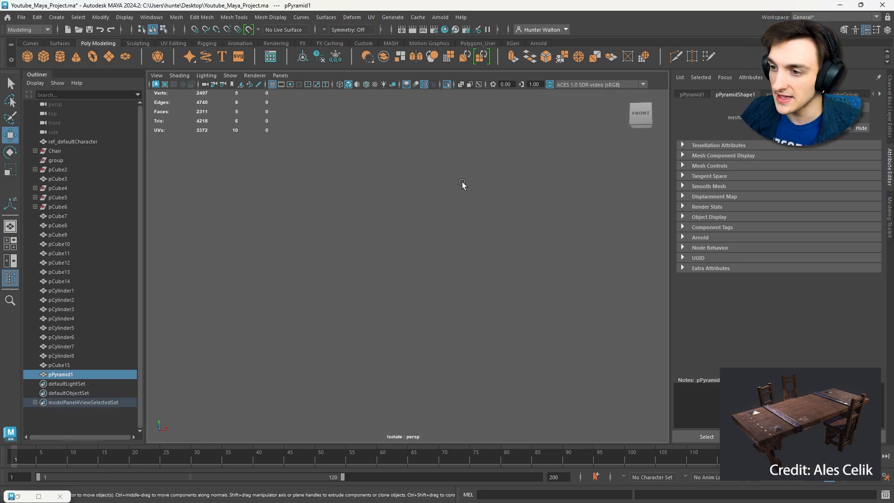
{"action": "right_click_drag", "start_coordinate": [443, 241], "coordinate": [485, 219]}
{"action": "left_click", "coordinate": [439, 264]}
{"action": "key", "text": "Delete"}
{"action": "key", "text": "ctrl+1"}
{"action": "scroll", "coordinate": [500, 208], "scroll_direction": "down", "scroll_amount": 5}
{"action": "left_click_drag", "start_coordinate": [500, 208], "coordinate": [493, 277], "text": "alt"}
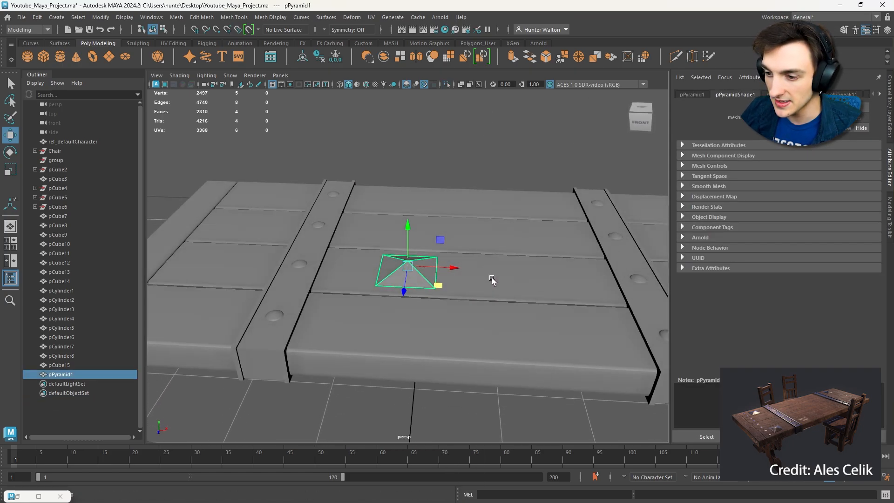
- Lower the pyramid with vertex snapping so its open base sits on the tabletop surface
{"action": "left_click_drag", "start_coordinate": [411, 260], "coordinate": [282, 335], "text": "alt"}
{"action": "key", "text": "v"}
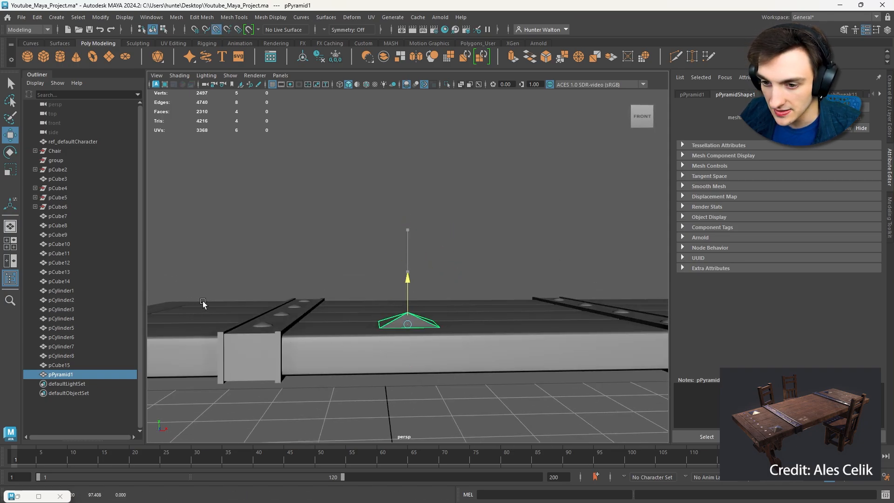
{"action": "left_click_drag", "start_coordinate": [364, 285], "coordinate": [429, 344], "text": "alt"}
{"action": "scroll", "coordinate": [429, 344], "scroll_direction": "up", "scroll_amount": 6}
{"action": "scroll", "coordinate": [439, 333], "scroll_direction": "down", "scroll_amount": 5}
{"action": "key", "text": "f"}
{"action": "scroll", "coordinate": [452, 314], "scroll_direction": "down", "scroll_amount": 5}
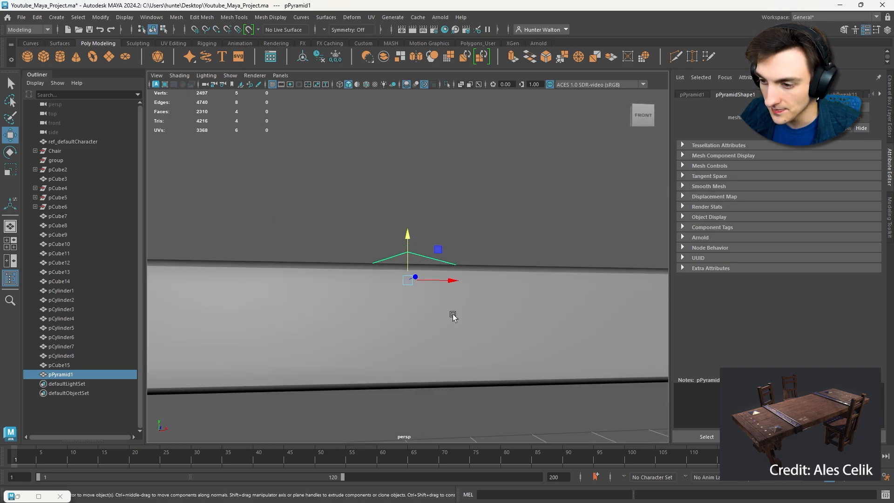
- Move the pyramid to the front plank section between the strap and the end plank nearest the chair
{"action": "left_click_drag", "start_coordinate": [452, 315], "coordinate": [435, 301], "text": "alt"}
{"action": "scroll", "coordinate": [447, 332], "scroll_direction": "down", "scroll_amount": 6}
{"action": "middle_click_drag", "start_coordinate": [435, 300], "coordinate": [533, 293]}
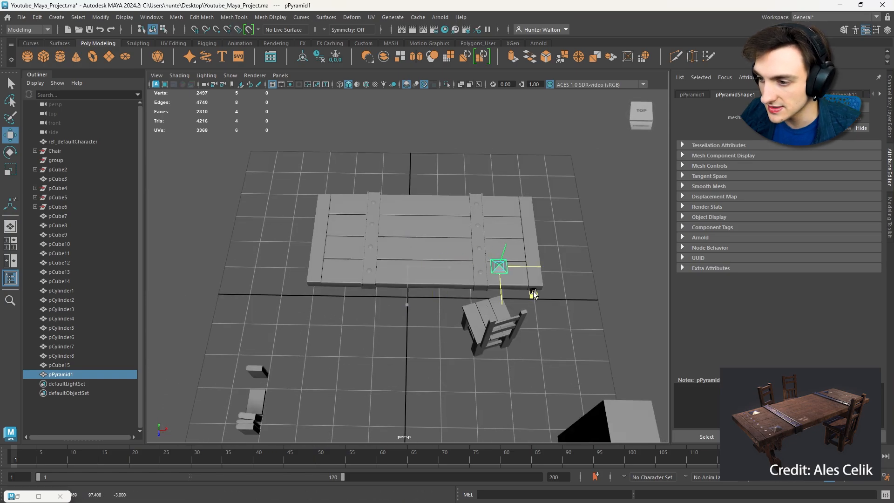
{"action": "left_click_drag", "start_coordinate": [540, 296], "coordinate": [460, 311]}
- Scale the pyramid down slightly and center it on the corner section of the front plank
{"action": "key", "text": "f"}
{"action": "scroll", "coordinate": [496, 289], "scroll_direction": "down", "scroll_amount": 4}
{"action": "key", "text": "r"}
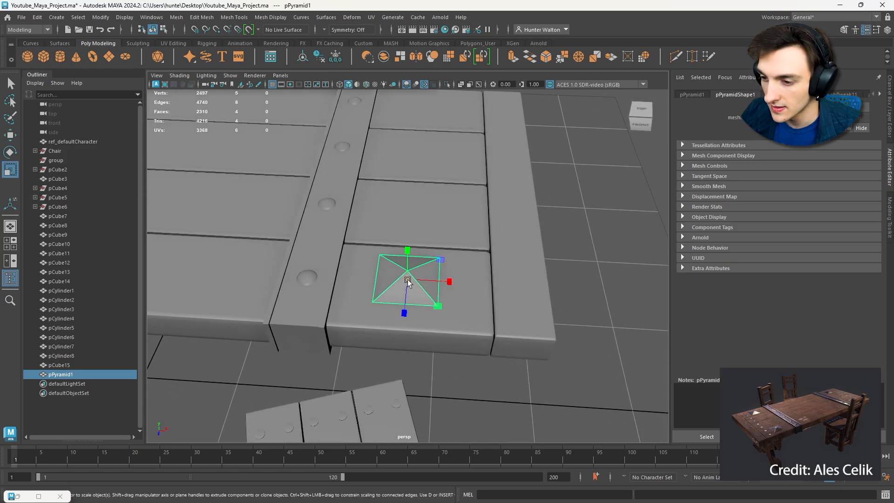
{"action": "left_click_drag", "start_coordinate": [408, 280], "coordinate": [410, 257]}
{"action": "scroll", "coordinate": [409, 261], "scroll_direction": "up", "scroll_amount": 5}
{"action": "key", "text": "w"}
{"action": "left_click_drag", "start_coordinate": [374, 301], "coordinate": [409, 305]}
{"action": "scroll", "coordinate": [361, 304], "scroll_direction": "down", "scroll_amount": 5}
{"action": "scroll", "coordinate": [409, 305], "scroll_direction": "down", "scroll_amount": 6}
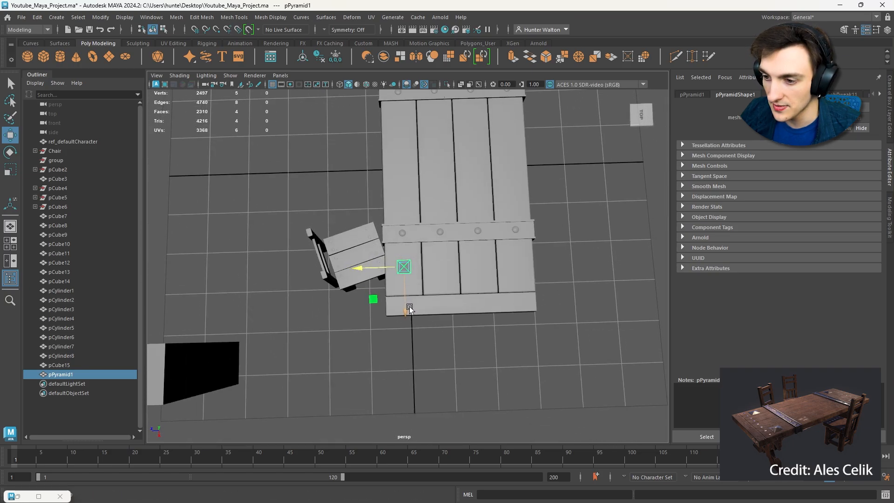
{"action": "left_click_drag", "start_coordinate": [392, 270], "coordinate": [391, 270]}
{"action": "middle_click_drag", "start_coordinate": [392, 271], "coordinate": [362, 292], "text": "alt"}
- Duplicate the pyramid and move the copy across the table's width to the rear plank
{"action": "key", "text": "ctrl+d"}
{"action": "left_click_drag", "start_coordinate": [352, 290], "coordinate": [466, 288]}
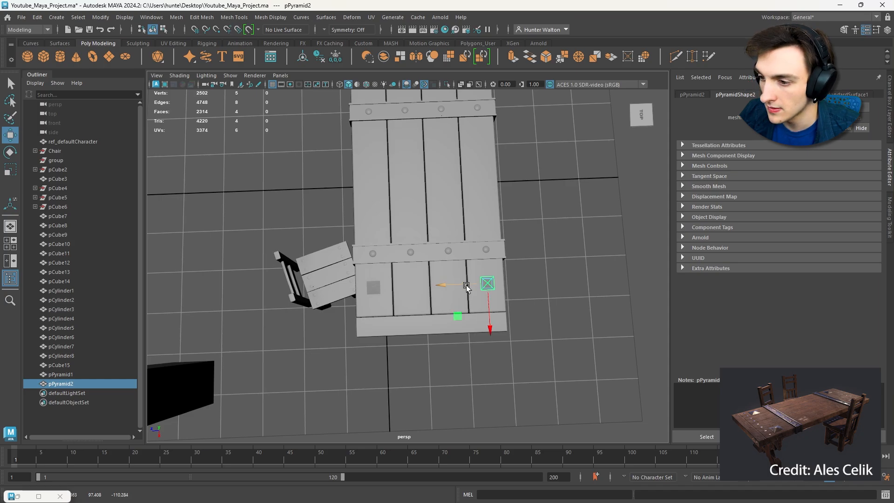
{"action": "left_click", "coordinate": [520, 275]}
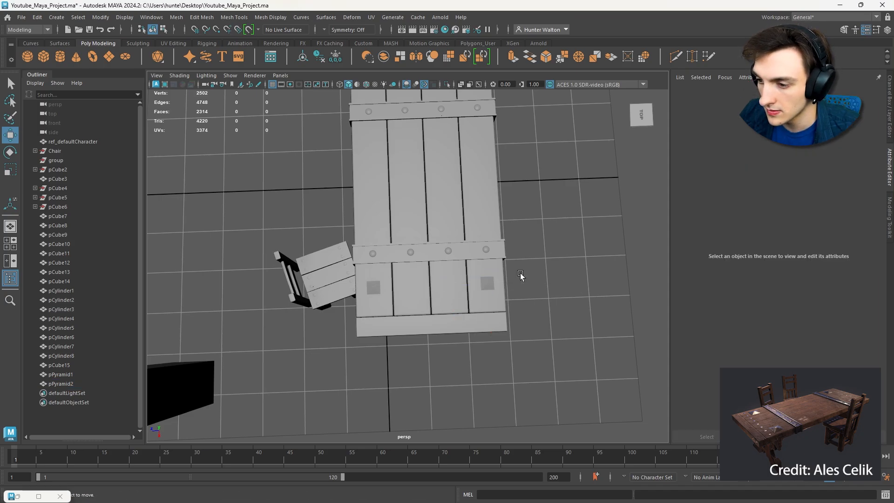
- Duplicate both pyramids and move the pair to the matching plank sections at the table's opposite end
{"action": "left_click", "coordinate": [489, 283]}
{"action": "left_click_drag", "start_coordinate": [490, 284], "coordinate": [605, 242], "text": "alt"}
{"action": "scroll", "coordinate": [550, 270], "scroll_direction": "up", "scroll_amount": 4}
{"action": "left_click", "coordinate": [452, 321], "text": "shift"}
{"action": "left_click_drag", "start_coordinate": [342, 263], "coordinate": [495, 267], "text": "alt"}
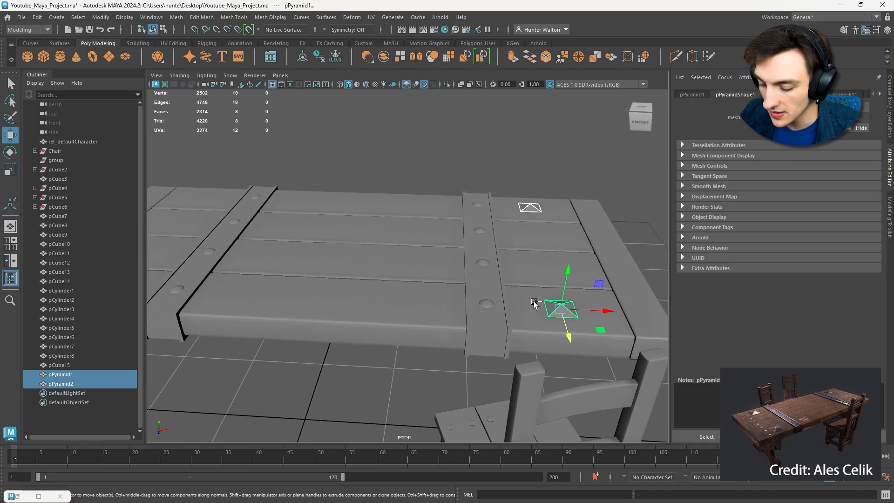
{"action": "key", "text": "ctrl+d"}
{"action": "left_click_drag", "start_coordinate": [597, 310], "coordinate": [172, 278]}
{"action": "middle_click_drag", "start_coordinate": [270, 254], "coordinate": [468, 251], "text": "alt"}
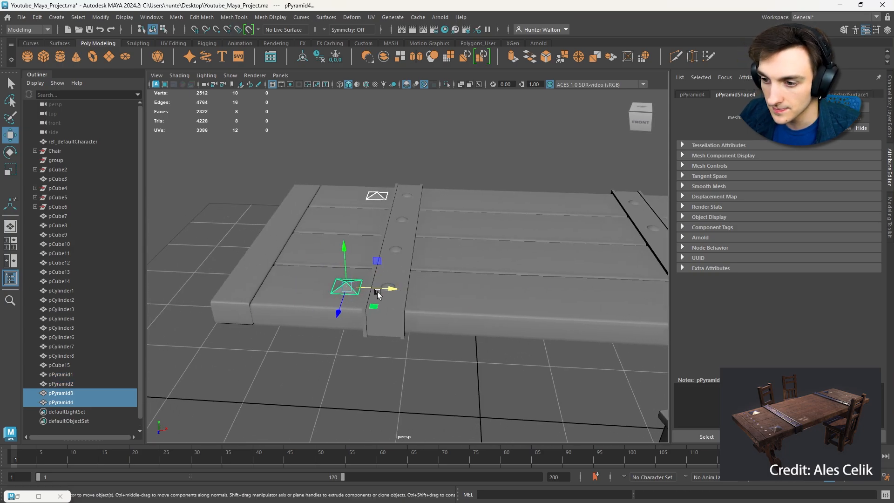
{"action": "left_click_drag", "start_coordinate": [377, 293], "coordinate": [342, 285]}
{"action": "left_click", "coordinate": [438, 171]}
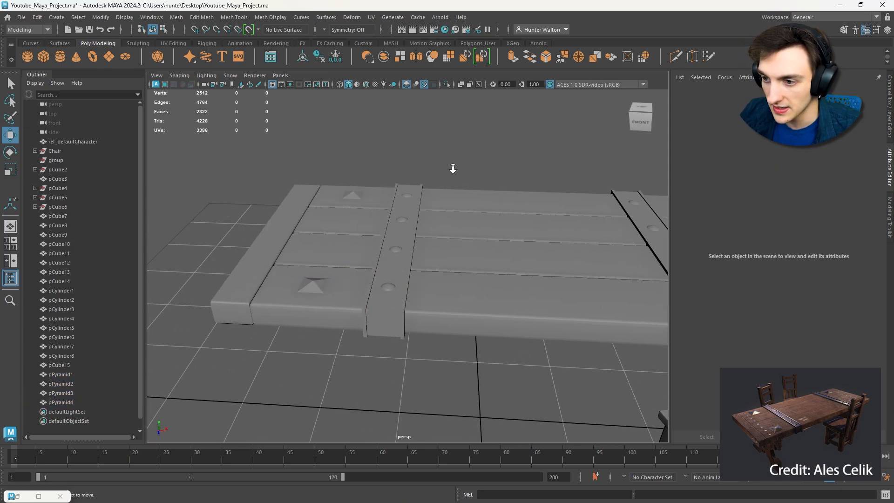
- Select all four pyramids, try to bevel them together and undo the bevel
{"action": "scroll", "coordinate": [453, 170], "scroll_direction": "down", "scroll_amount": 7}
{"action": "left_click_drag", "start_coordinate": [453, 170], "coordinate": [587, 209], "text": "alt"}
{"action": "scroll", "coordinate": [518, 280], "scroll_direction": "up", "scroll_amount": 6}
{"action": "left_click", "coordinate": [464, 335]}
{"action": "left_click", "coordinate": [536, 258], "text": "shift"}
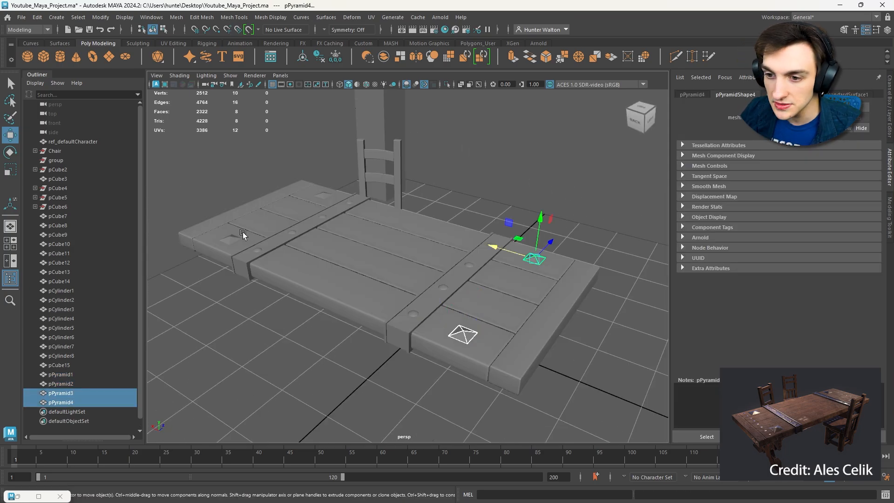
{"action": "left_click", "coordinate": [243, 235], "text": "shift"}
{"action": "left_click", "coordinate": [322, 195], "text": "shift"}
{"action": "scroll", "coordinate": [333, 214], "scroll_direction": "up", "scroll_amount": 5}
{"action": "scroll", "coordinate": [450, 228], "scroll_direction": "up", "scroll_amount": 6}
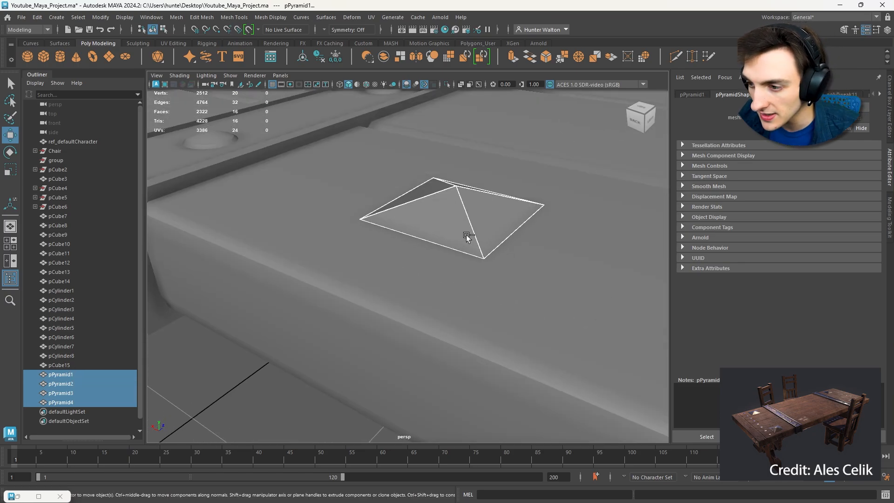
{"action": "key", "text": "ctrl+b"}
{"action": "scroll", "coordinate": [494, 234], "scroll_direction": "down", "scroll_amount": 6}
{"action": "left_click_drag", "start_coordinate": [494, 234], "coordinate": [664, 291], "text": "alt"}
{"action": "key", "text": "ctrl+z"}
- Bevel a single corner pyramid, testing a fraction of 0.2 and settling on 0.1
{"action": "left_click", "coordinate": [393, 322]}
{"action": "key", "text": "ctrl+b"}
{"action": "scroll", "coordinate": [495, 280], "scroll_direction": "up", "scroll_amount": 5}
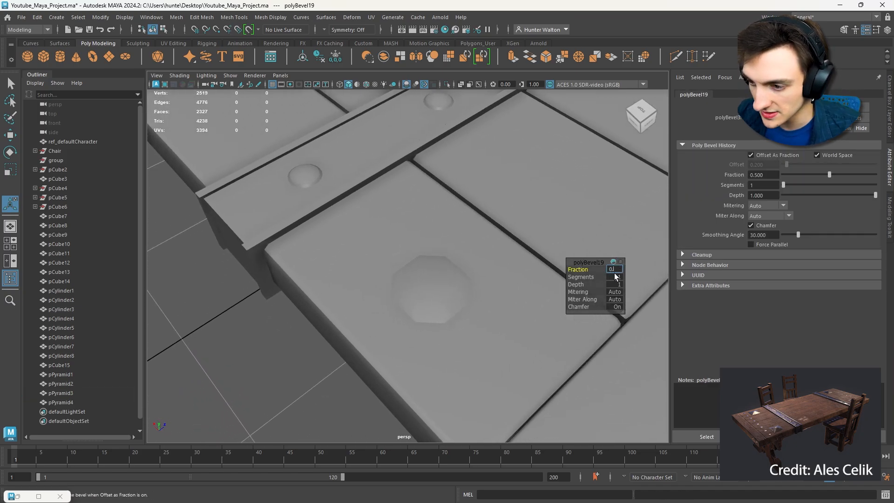
{"action": "type", "text": "2"}
{"action": "key", "text": "Return"}
{"action": "left_click_drag", "start_coordinate": [615, 270], "coordinate": [515, 214], "text": "alt"}
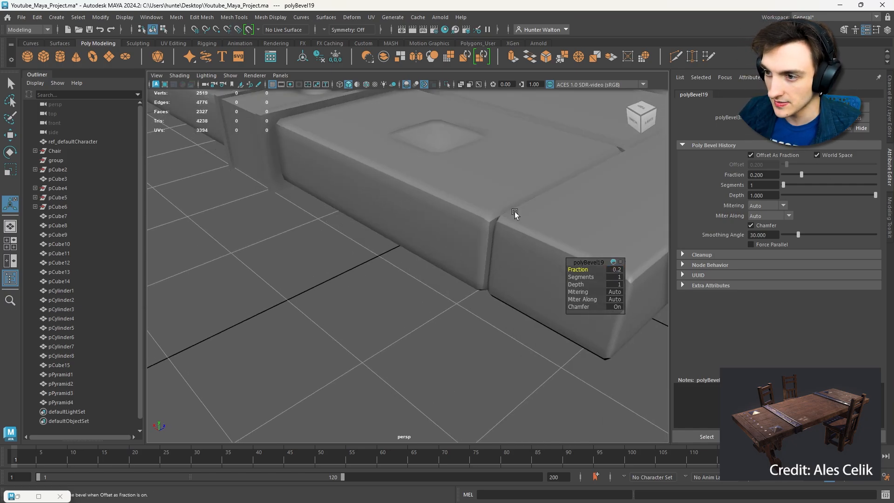
{"action": "left_click", "coordinate": [615, 270]}
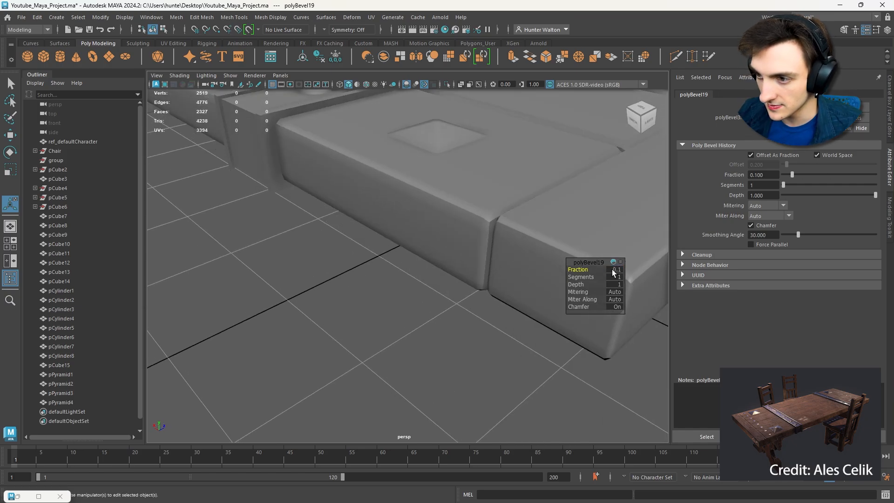
{"action": "left_click_drag", "start_coordinate": [613, 272], "coordinate": [467, 219], "text": "alt"}
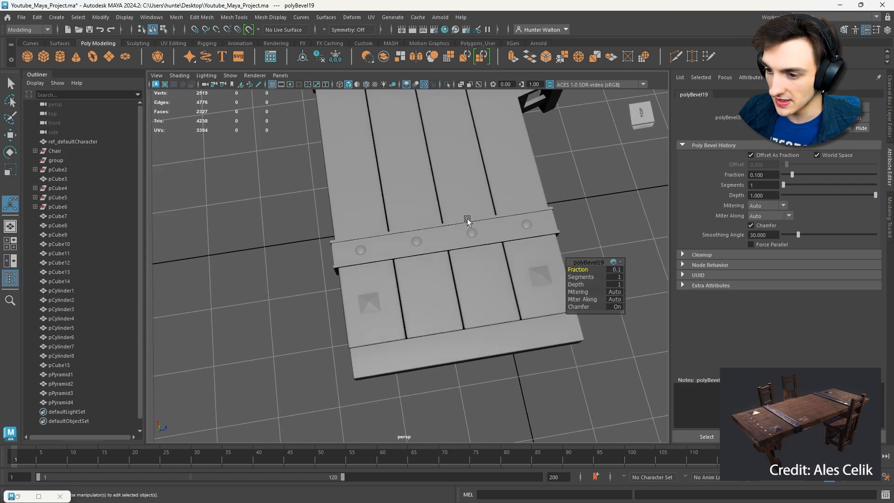
- Bevel the other corner pyramid at the same end of the table with a fraction of 0.1
{"action": "left_click", "coordinate": [539, 273]}
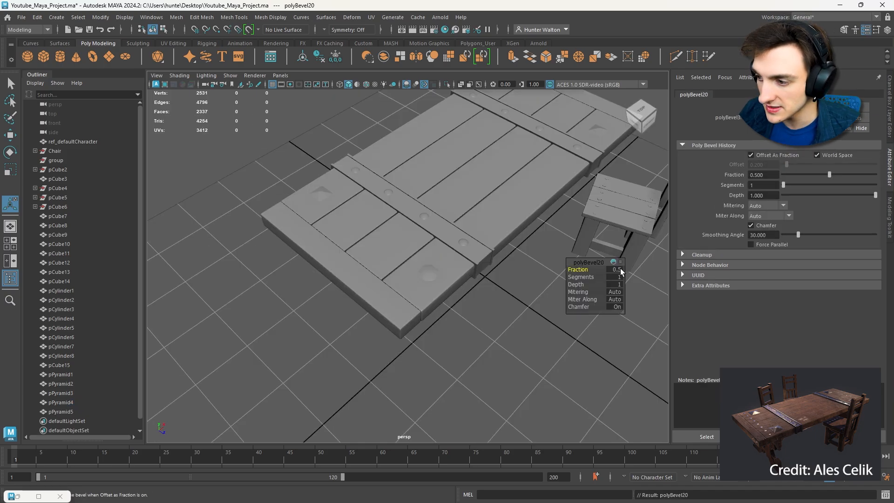
{"action": "left_click", "coordinate": [621, 269]}
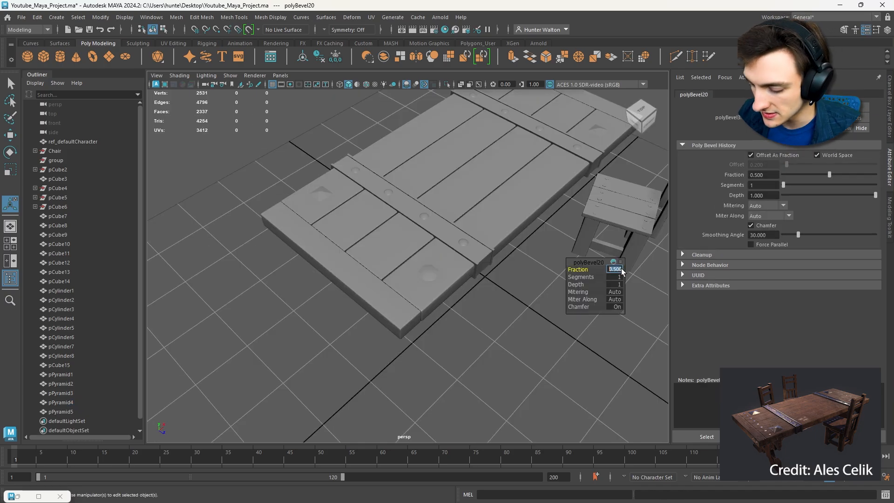
{"action": "type", "text": "0.1"}
{"action": "key", "text": "Return"}
- Bevel the chair-side pyramid at the table's opposite end with a fraction of 0.1
{"action": "middle_click_drag", "start_coordinate": [543, 173], "coordinate": [492, 228], "text": "alt"}
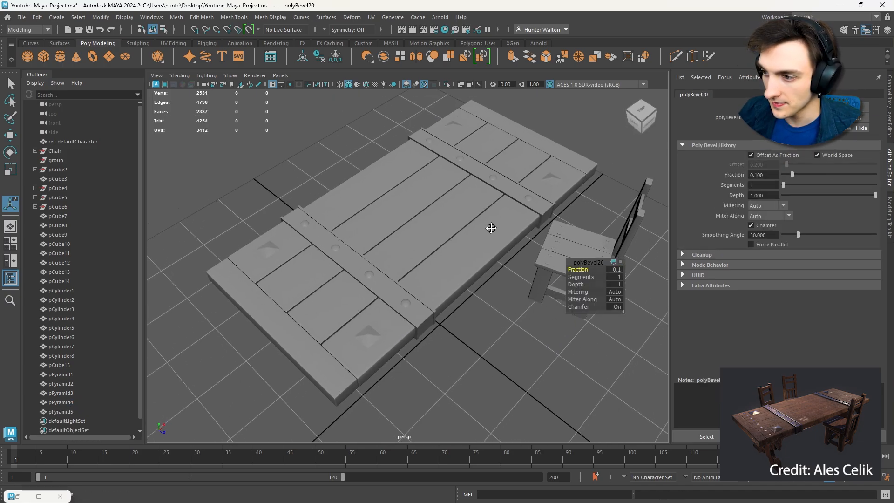
{"action": "left_click", "coordinate": [557, 187]}
{"action": "key", "text": "ctrl+b"}
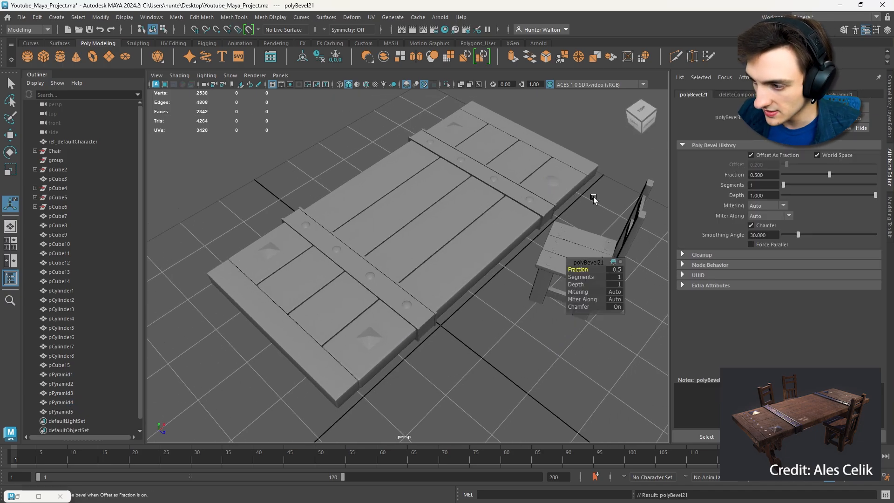
{"action": "left_click", "coordinate": [617, 270]}
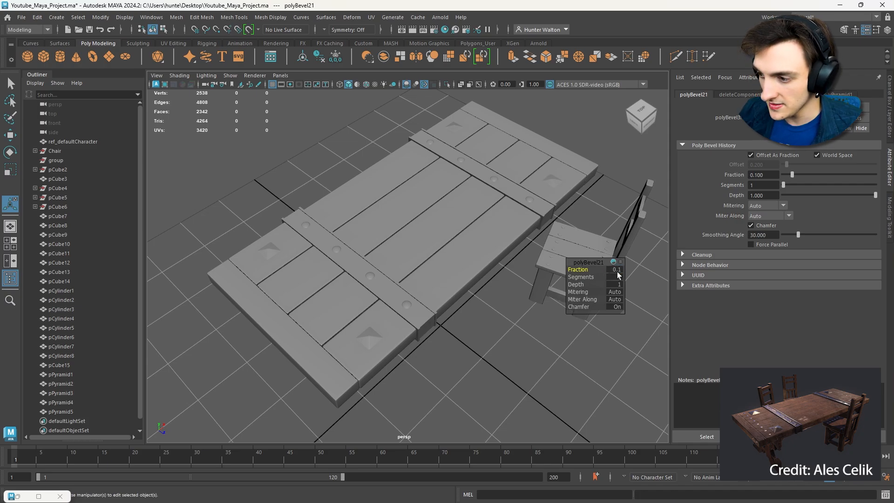
- Bevel the last unbeveled pyramid, across the table's width from the chair-side one, with a fraction of 0.1
{"action": "left_click", "coordinate": [470, 133]}
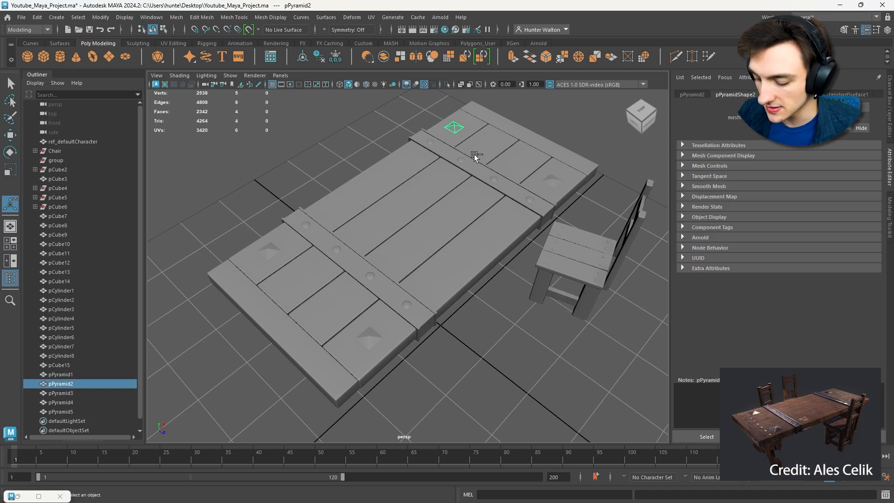
{"action": "key", "text": "ctrl+b"}
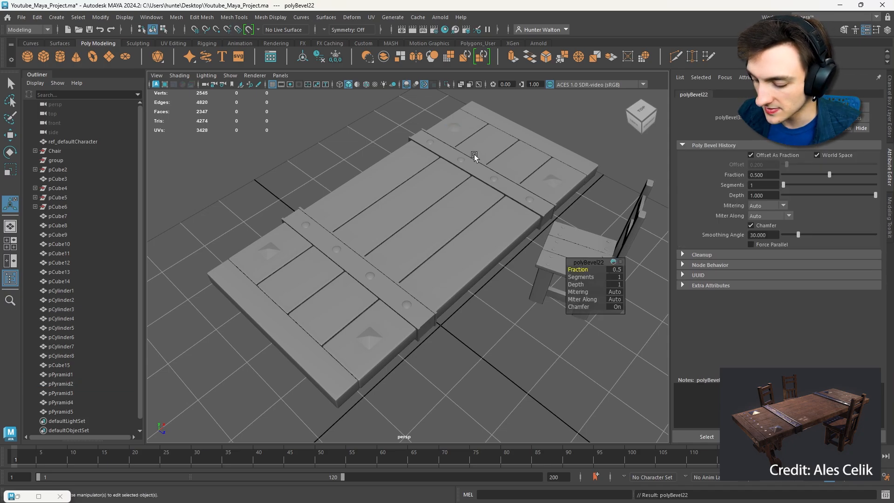
{"action": "left_click", "coordinate": [620, 269]}
{"action": "type", "text": "0.1"}
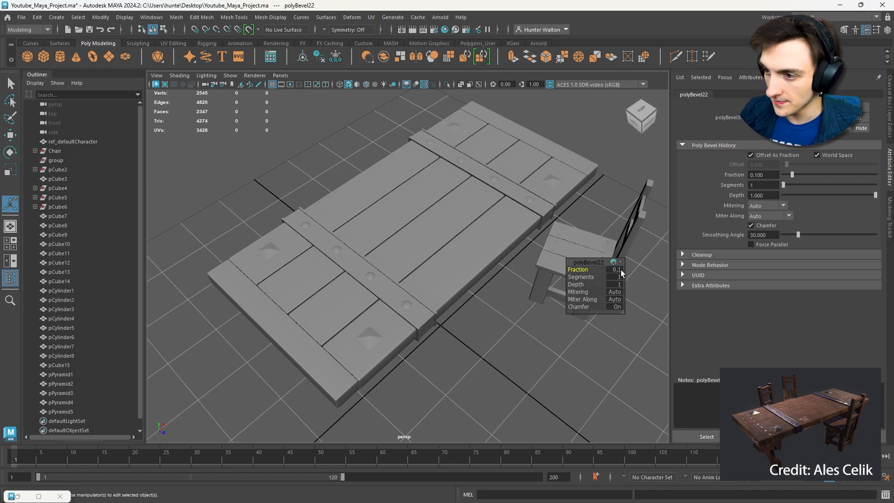
{"action": "key", "text": "Return"}
- Examine the tabletop from above, the side and both ends, checking the straps, rivets, pyramid studs and end boards
{"action": "left_click_drag", "start_coordinate": [558, 233], "coordinate": [492, 228], "text": "alt"}
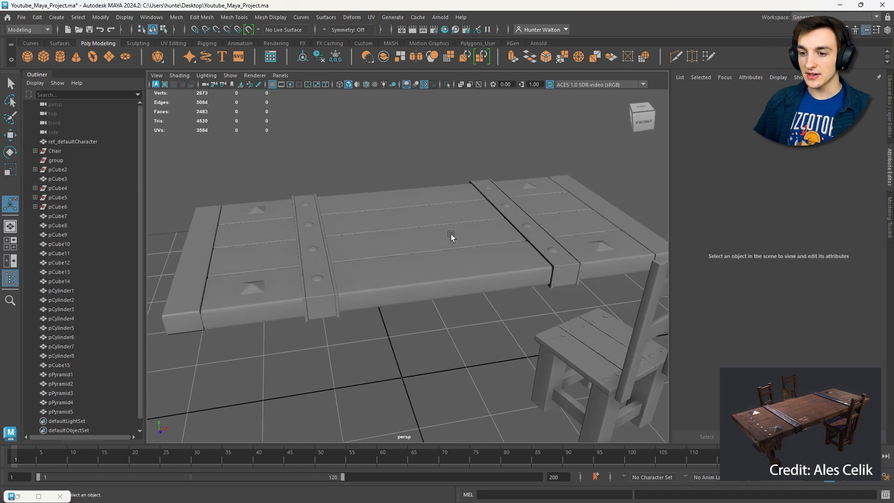
{"action": "left_click_drag", "start_coordinate": [413, 278], "coordinate": [502, 299], "text": "alt"}
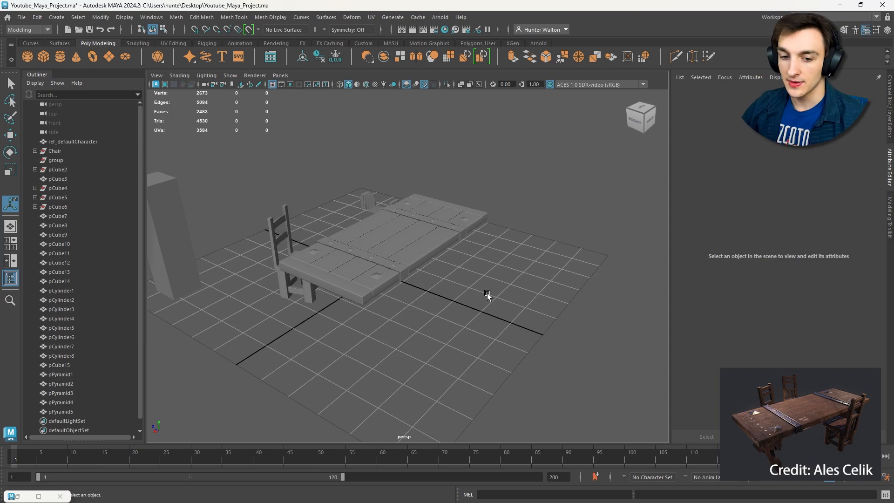
{"action": "scroll", "coordinate": [466, 288], "scroll_direction": "up", "scroll_amount": 4}
{"action": "left_click_drag", "start_coordinate": [460, 286], "coordinate": [487, 323], "text": "alt"}
{"action": "scroll", "coordinate": [523, 315], "scroll_direction": "down", "scroll_amount": 4}
{"action": "scroll", "coordinate": [487, 322], "scroll_direction": "up", "scroll_amount": 5}
{"action": "middle_click_drag", "start_coordinate": [487, 322], "coordinate": [457, 317], "text": "alt"}
{"action": "left_click_drag", "start_coordinate": [456, 317], "coordinate": [479, 279], "text": "alt"}
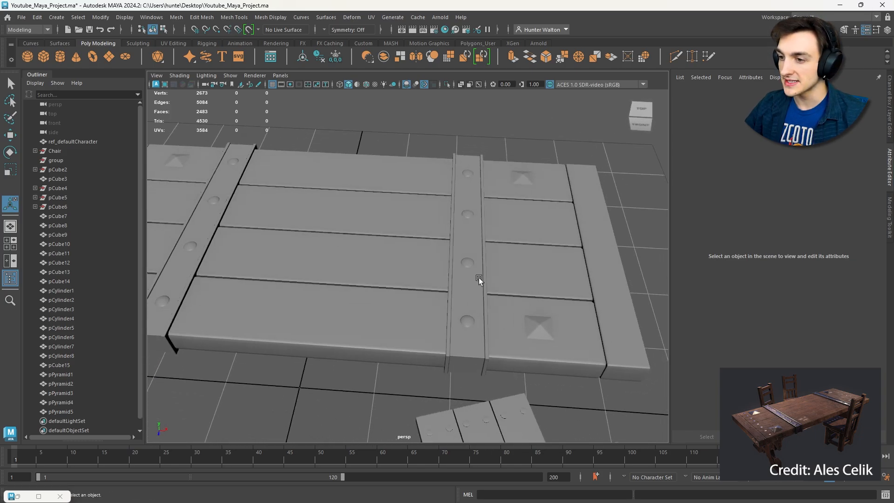
{"action": "scroll", "coordinate": [497, 321], "scroll_direction": "down", "scroll_amount": 4}
{"action": "left_click_drag", "start_coordinate": [470, 313], "coordinate": [385, 237], "text": "alt"}
{"action": "left_click", "coordinate": [385, 246]}
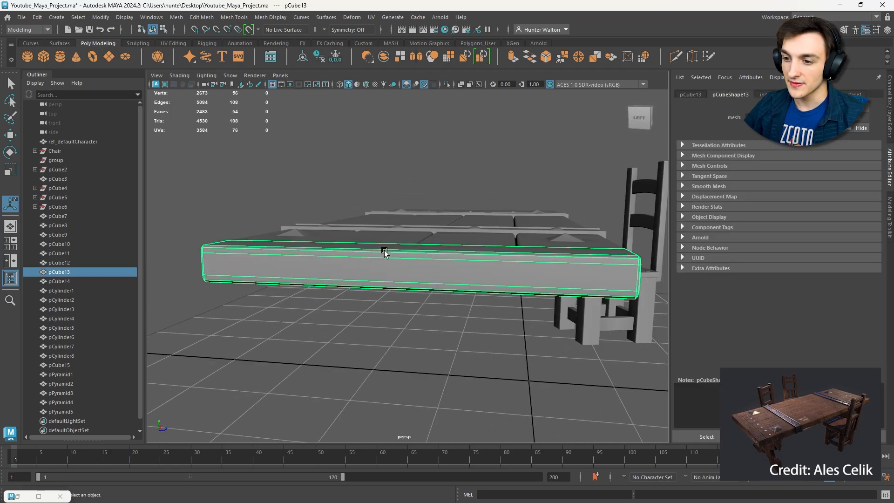
{"action": "scroll", "coordinate": [410, 250], "scroll_direction": "up", "scroll_amount": 4}
{"action": "scroll", "coordinate": [393, 272], "scroll_direction": "down", "scroll_amount": 3}
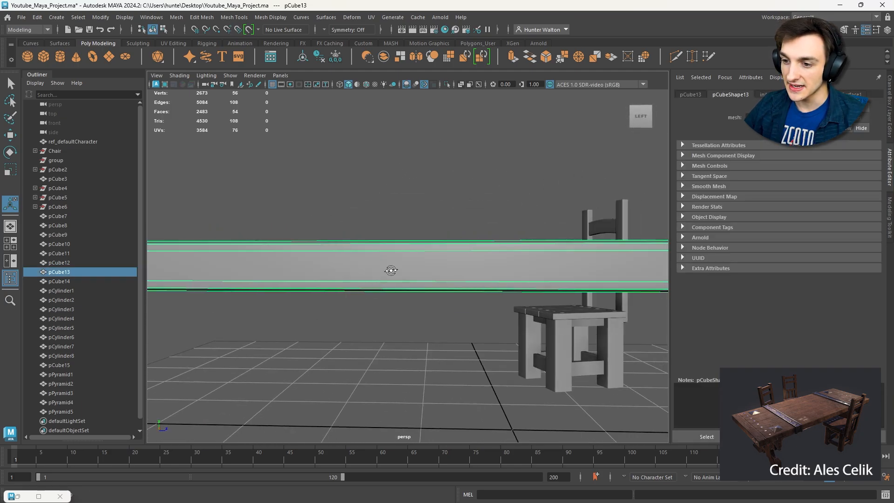
{"action": "left_click_drag", "start_coordinate": [393, 271], "coordinate": [603, 281], "text": "alt"}
{"action": "scroll", "coordinate": [407, 268], "scroll_direction": "down", "scroll_amount": 3}
{"action": "scroll", "coordinate": [544, 270], "scroll_direction": "down", "scroll_amount": 4}
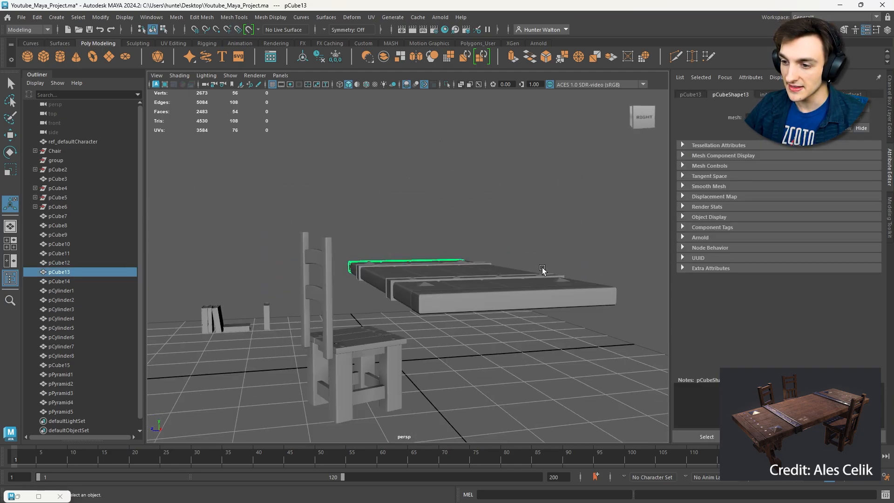
{"action": "left_click_drag", "start_coordinate": [544, 270], "coordinate": [580, 306], "text": "alt"}
{"action": "left_click", "coordinate": [580, 305]}
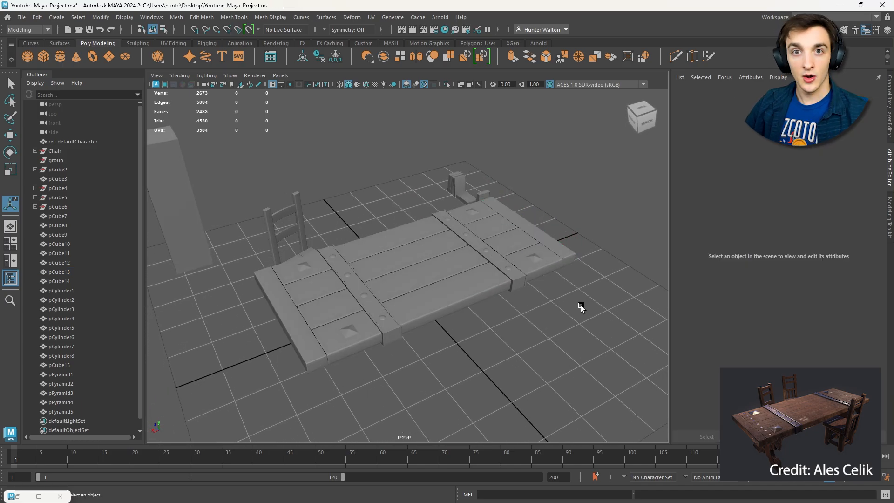